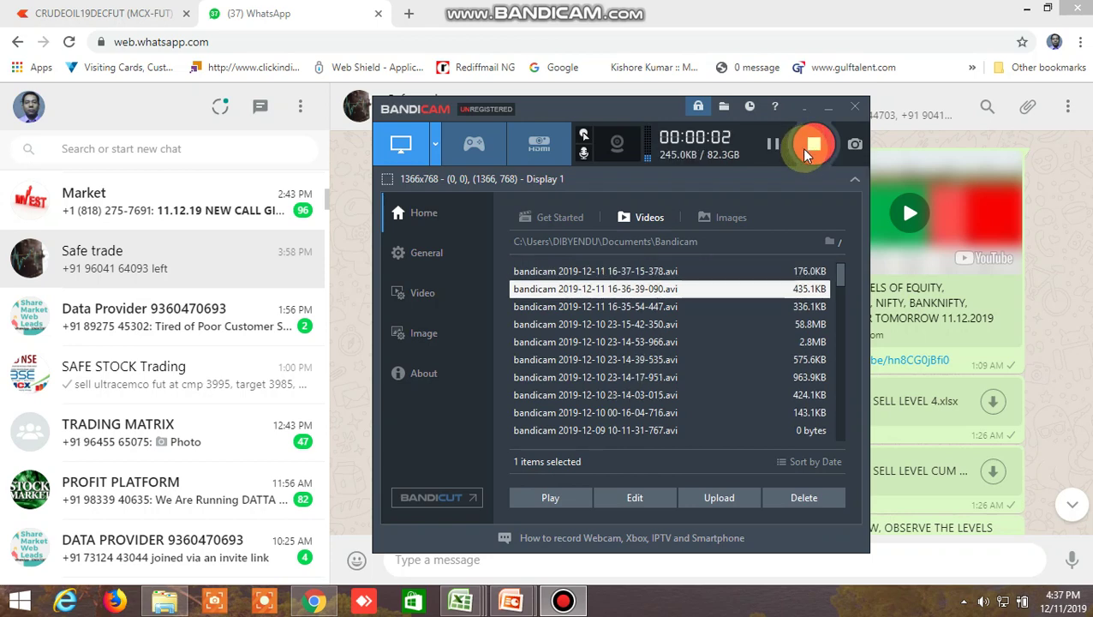
Step: Minimize Bandicam and bring up the SAFE STOCK TRADING AND INVESTMENT title-slide presentation
{"action": "left_click", "coordinate": [828, 108]}
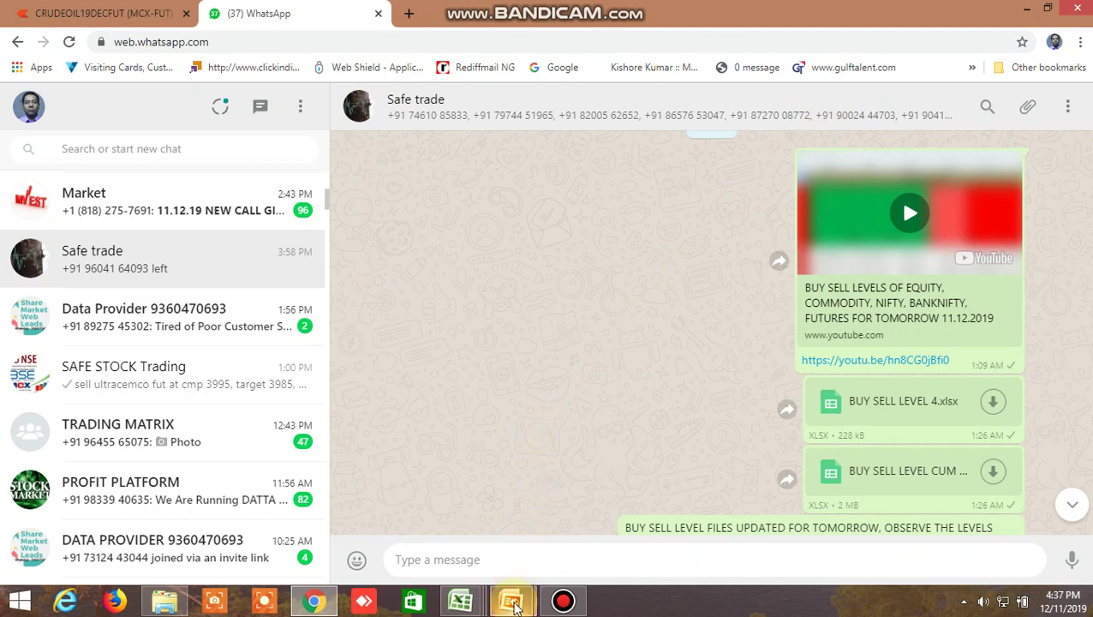
{"action": "left_click", "coordinate": [510, 600]}
{"action": "left_click", "coordinate": [397, 519]}
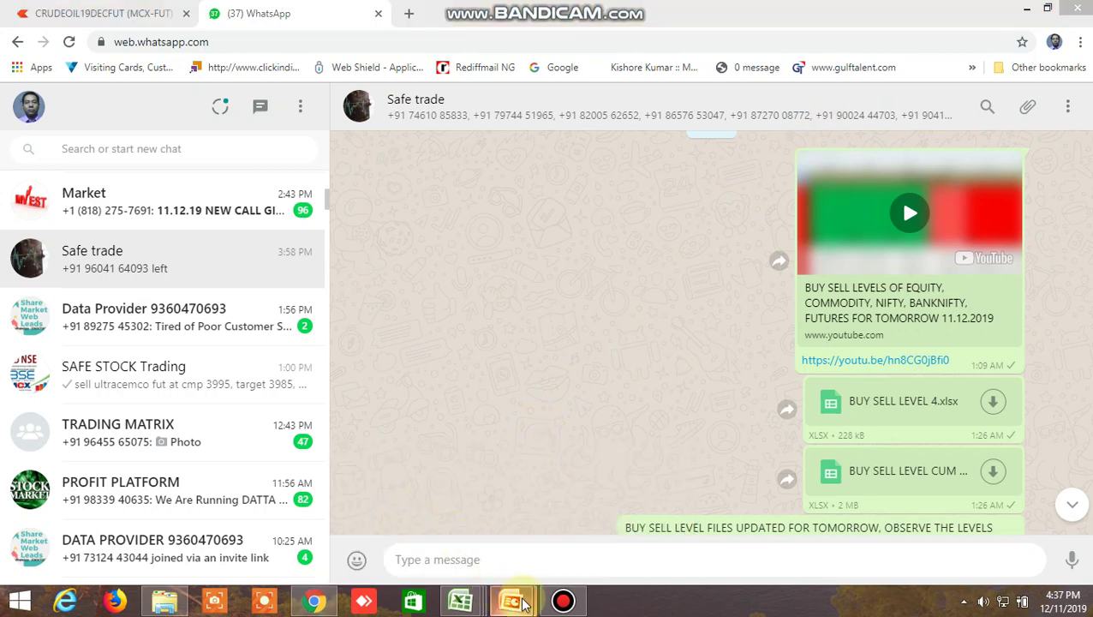
{"action": "left_click", "coordinate": [428, 519]}
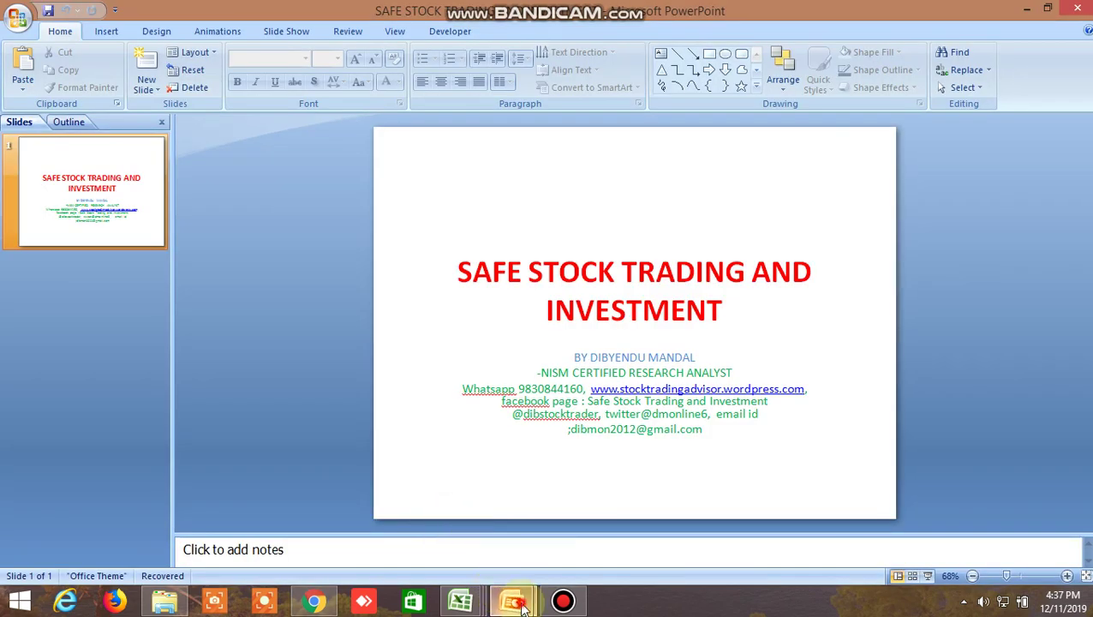
Step: View the DISCLAIMER slide, then the title slide, and return to the Safe trade chat in Chrome
{"action": "left_click", "coordinate": [507, 599]}
{"action": "left_click", "coordinate": [595, 521]}
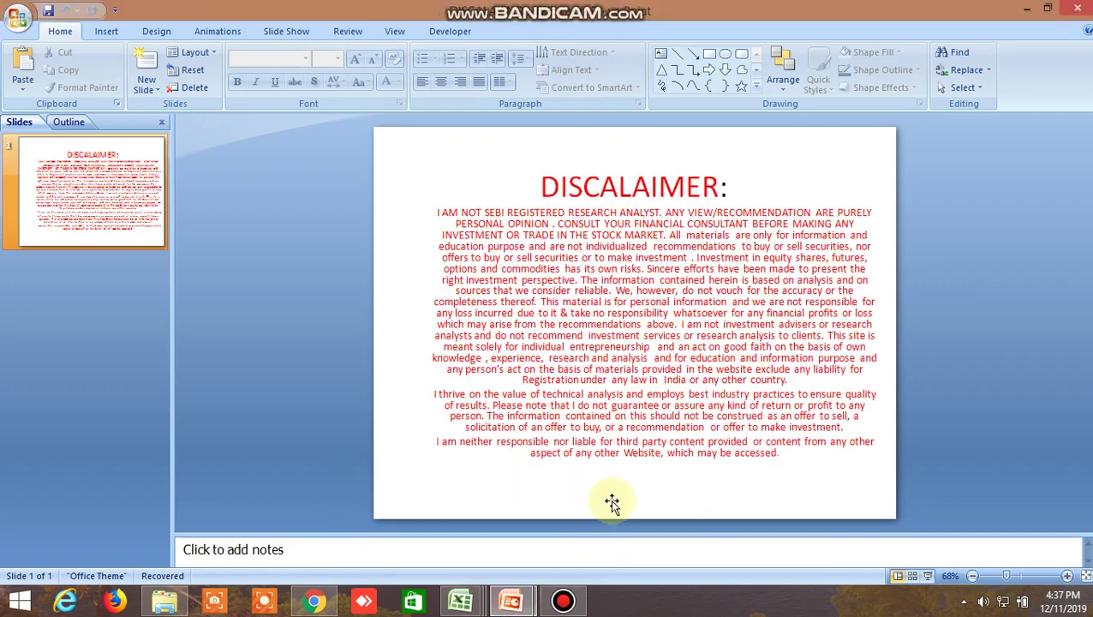
{"action": "left_click", "coordinate": [446, 518]}
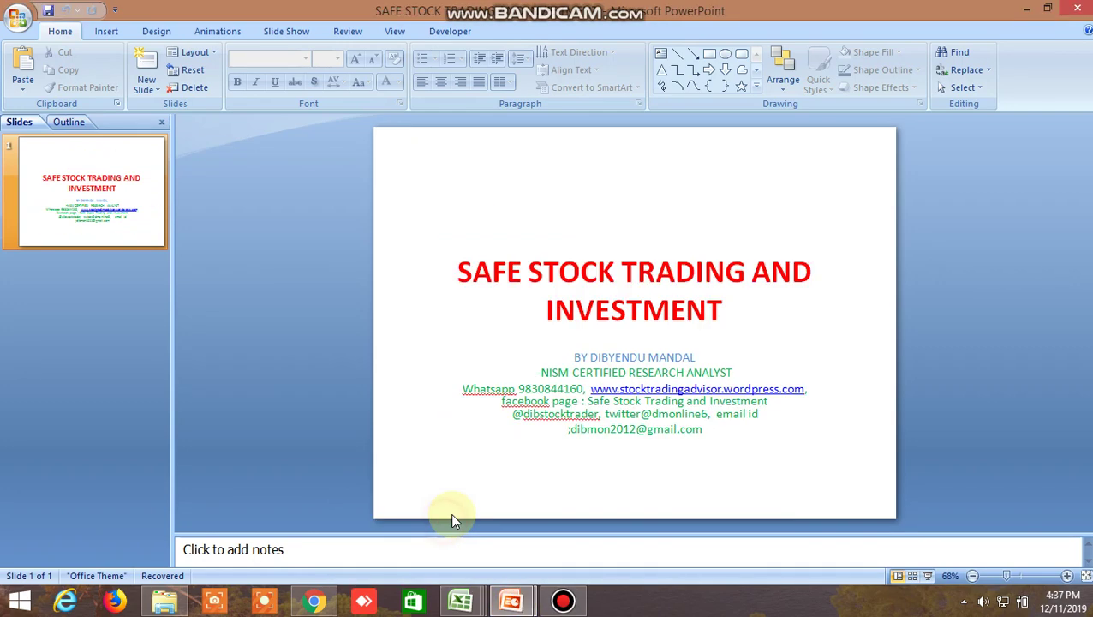
{"action": "left_click", "coordinate": [326, 603]}
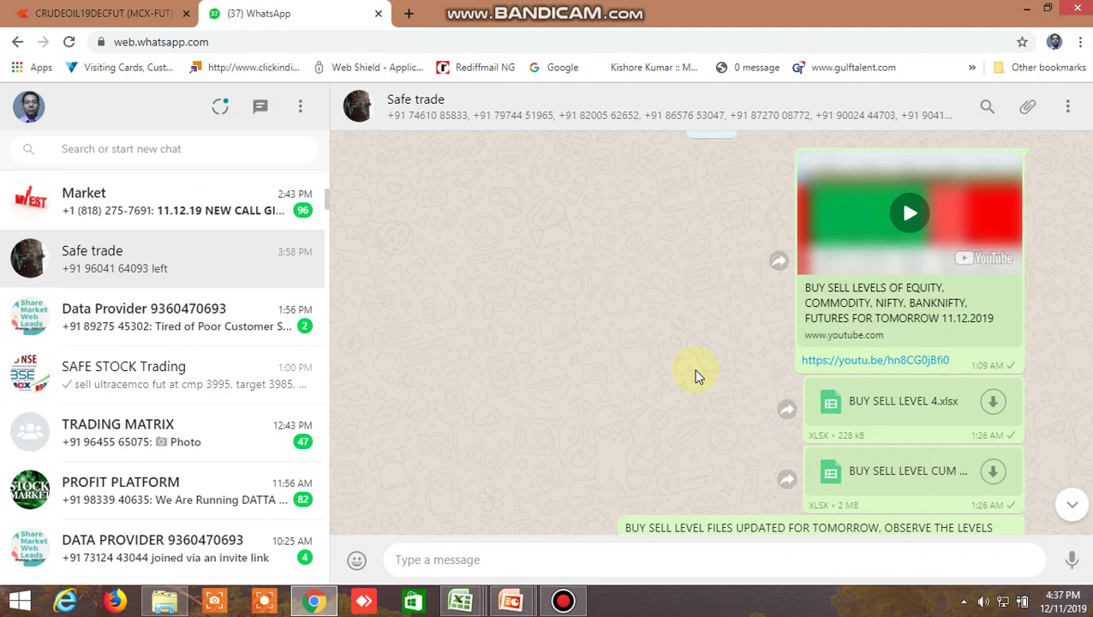
Step: Scroll the Safe trade chat down to the newest messages
{"action": "scroll", "coordinate": [696, 375], "scroll_direction": "down", "scroll_amount": 3}
{"action": "scroll", "coordinate": [635, 403], "scroll_direction": "down", "scroll_amount": 1}
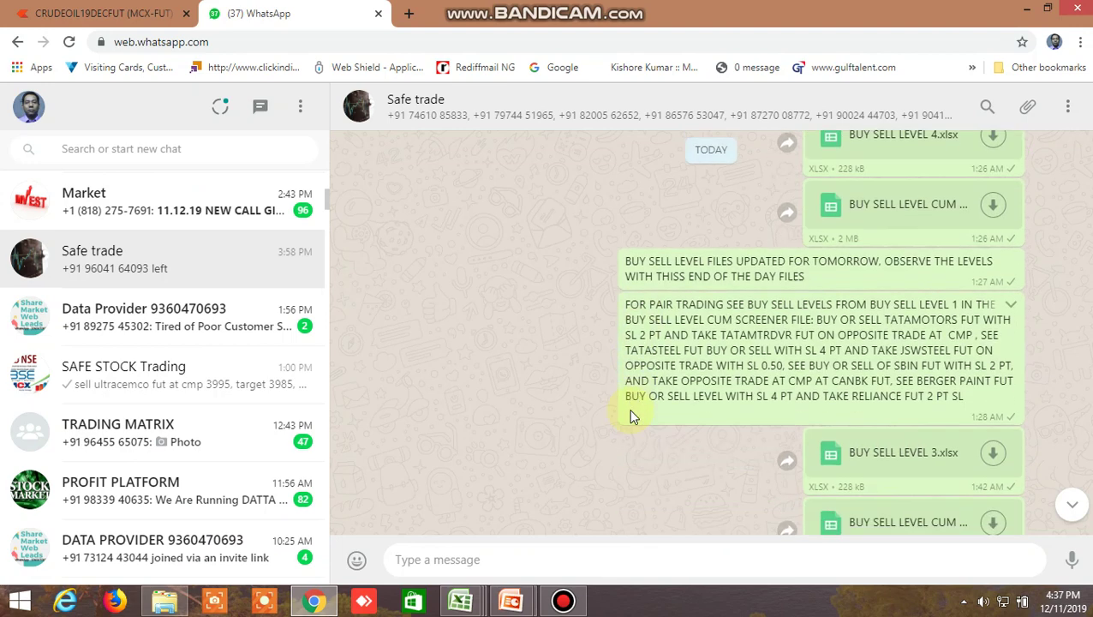
{"action": "scroll", "coordinate": [630, 417], "scroll_direction": "down", "scroll_amount": 3}
{"action": "scroll", "coordinate": [630, 416], "scroll_direction": "down", "scroll_amount": 2}
{"action": "scroll", "coordinate": [630, 416], "scroll_direction": "down", "scroll_amount": 2}
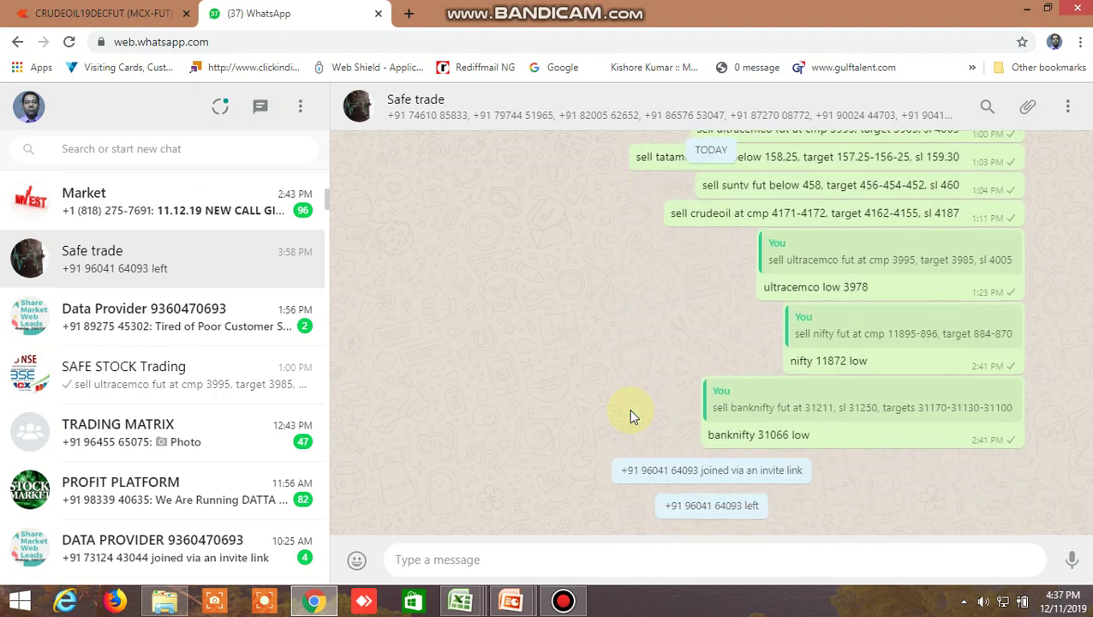
Step: Switch to the BUY SELL LEVEL CUM SCREENER workbook in Excel
{"action": "left_click", "coordinate": [460, 599]}
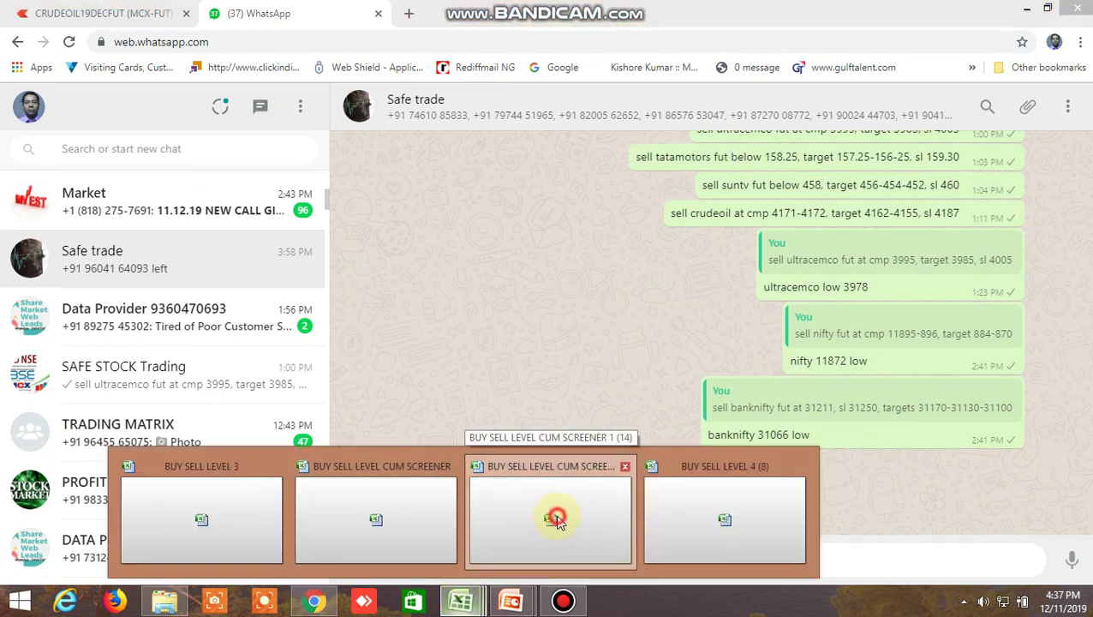
{"action": "left_click", "coordinate": [556, 519]}
{"action": "left_click", "coordinate": [477, 602]}
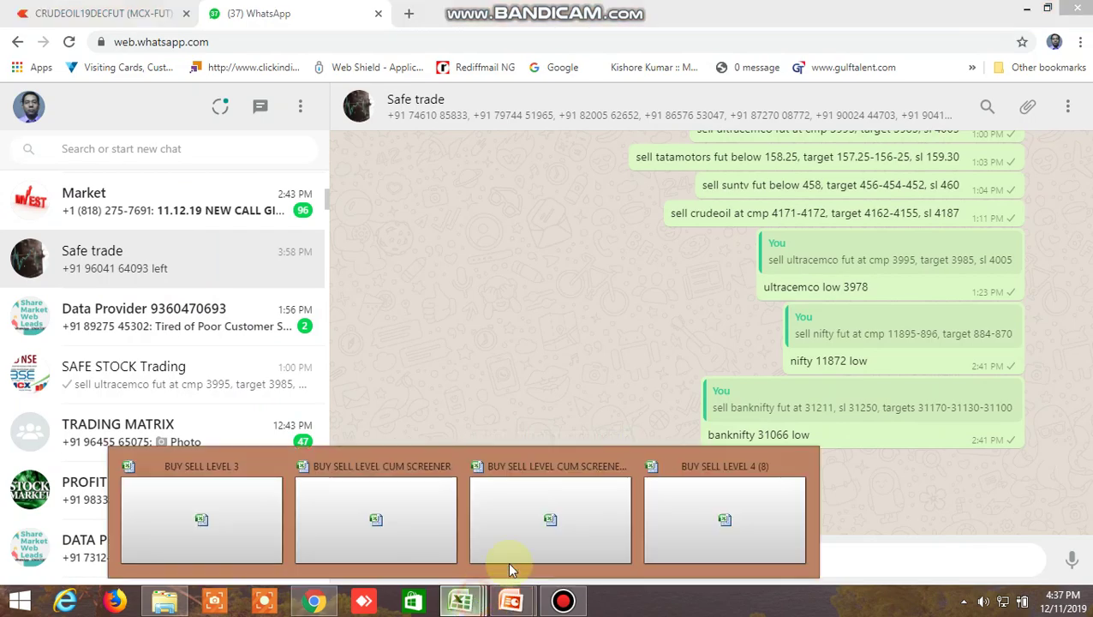
{"action": "left_click", "coordinate": [556, 514]}
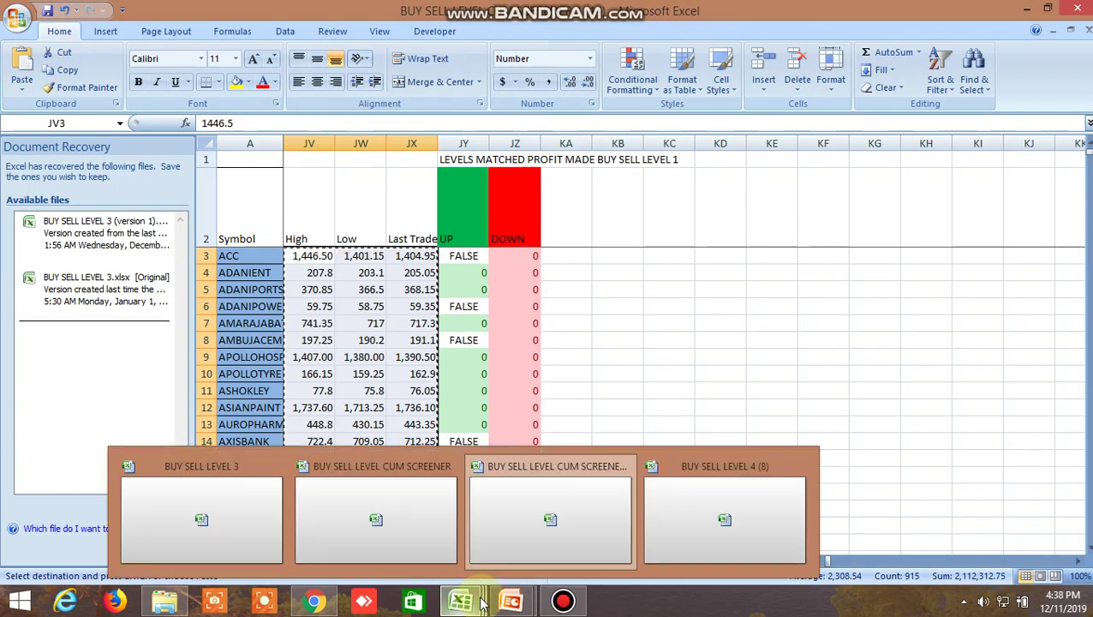
Step: Glance at BUY SELL LEVEL 4, then inspect the screener's JY9 UP formula =IF(JV9>I9,0)
{"action": "left_click", "coordinate": [718, 504]}
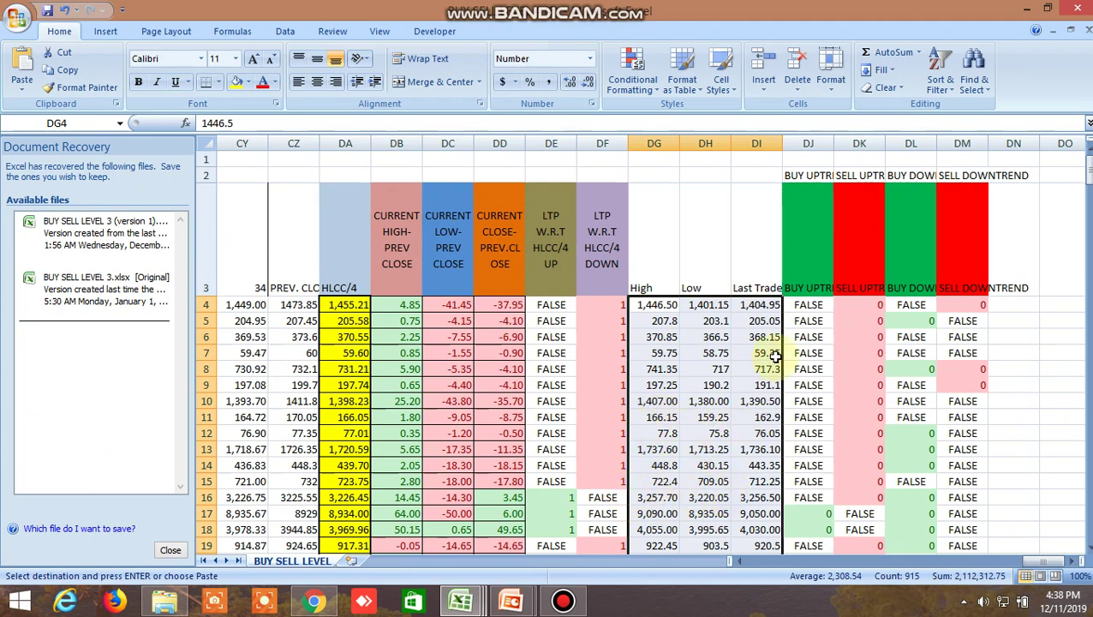
{"action": "left_click", "coordinate": [461, 602]}
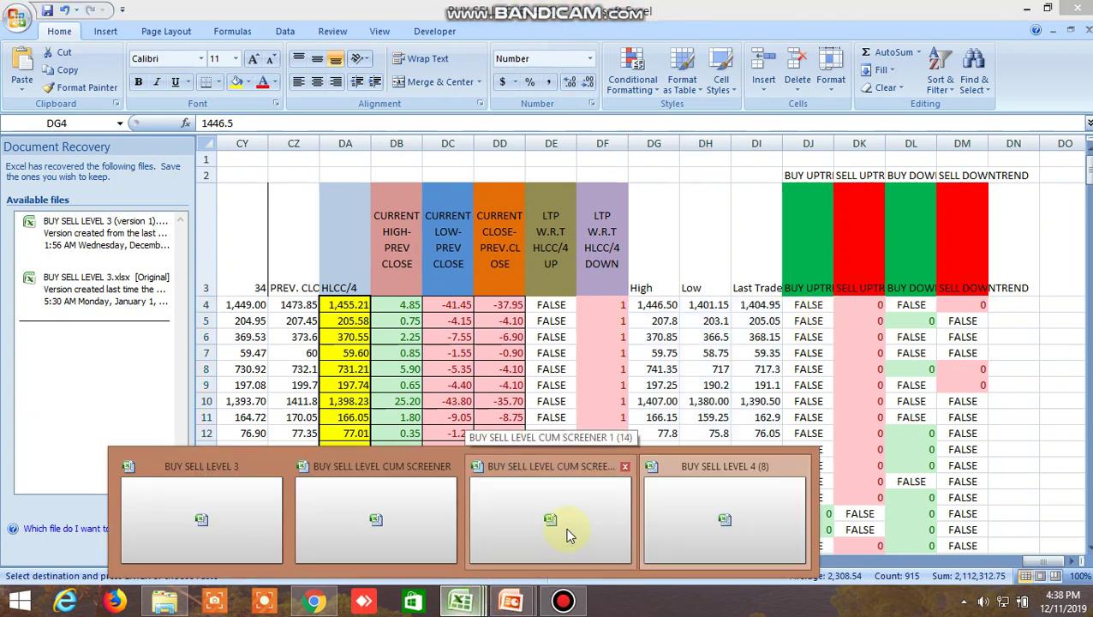
{"action": "left_click", "coordinate": [569, 537]}
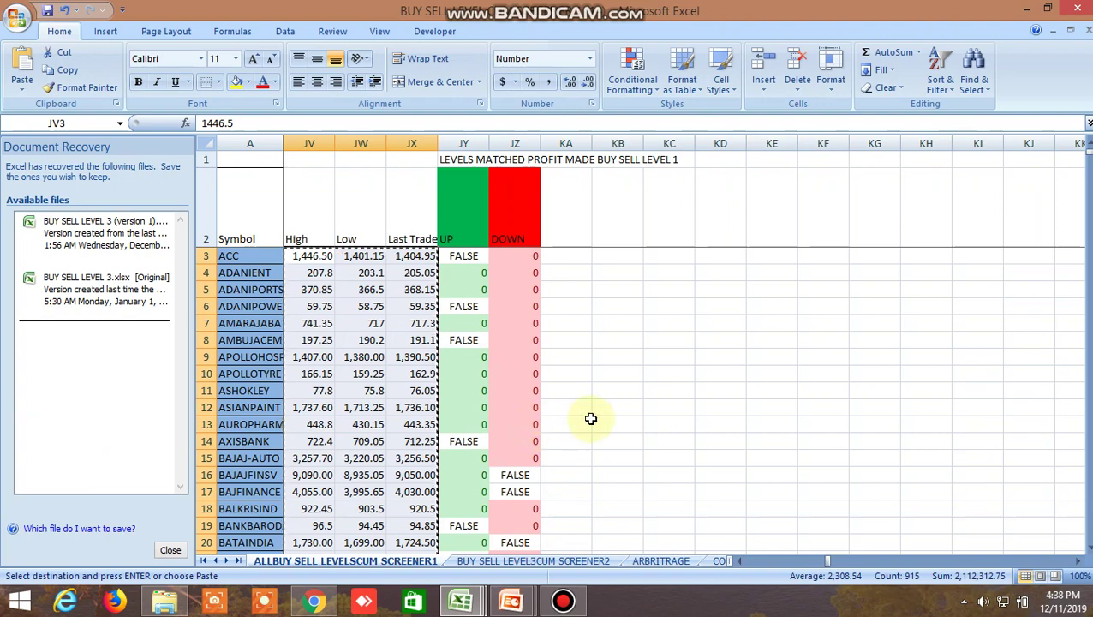
{"action": "left_click_drag", "start_coordinate": [829, 561], "coordinate": [824, 561]}
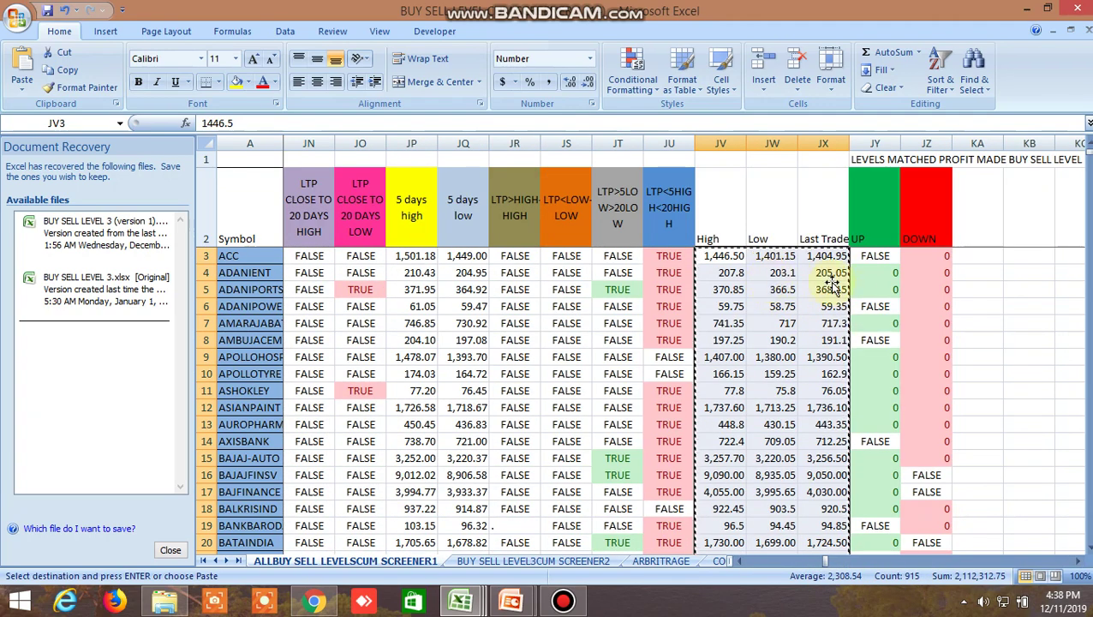
{"action": "left_click", "coordinate": [866, 357]}
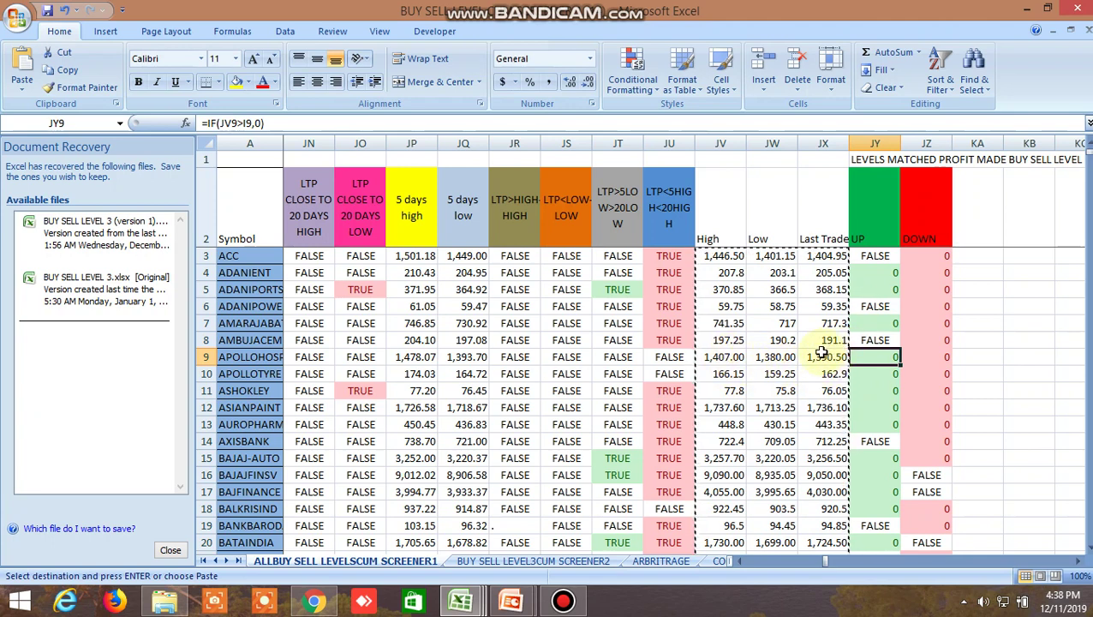
{"action": "left_click", "coordinate": [731, 360]}
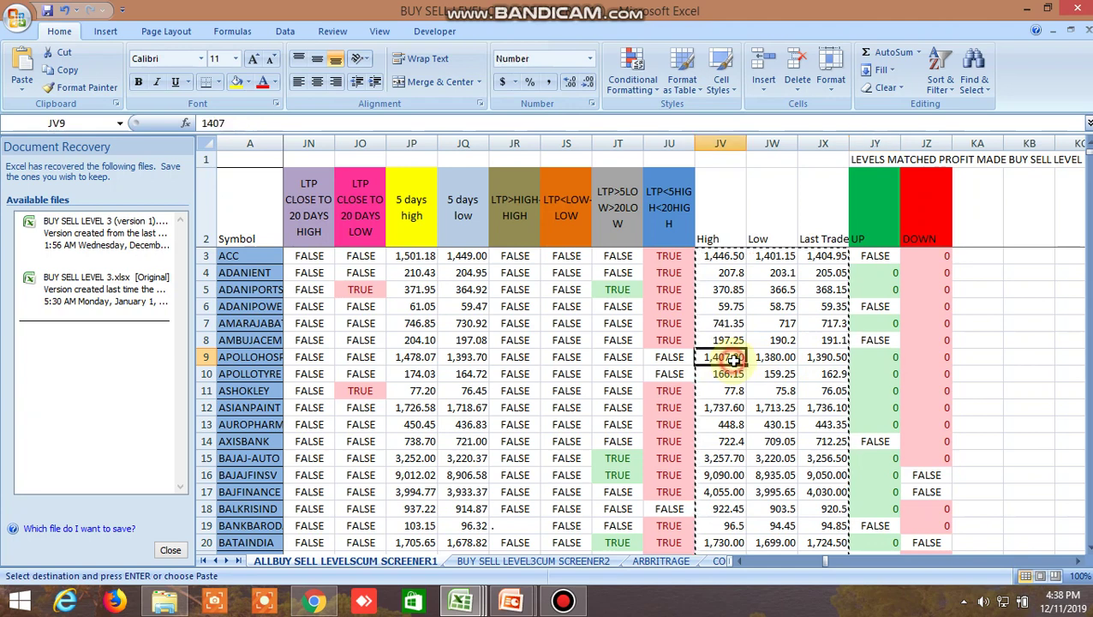
{"action": "left_click", "coordinate": [772, 358]}
{"action": "left_click", "coordinate": [823, 358]}
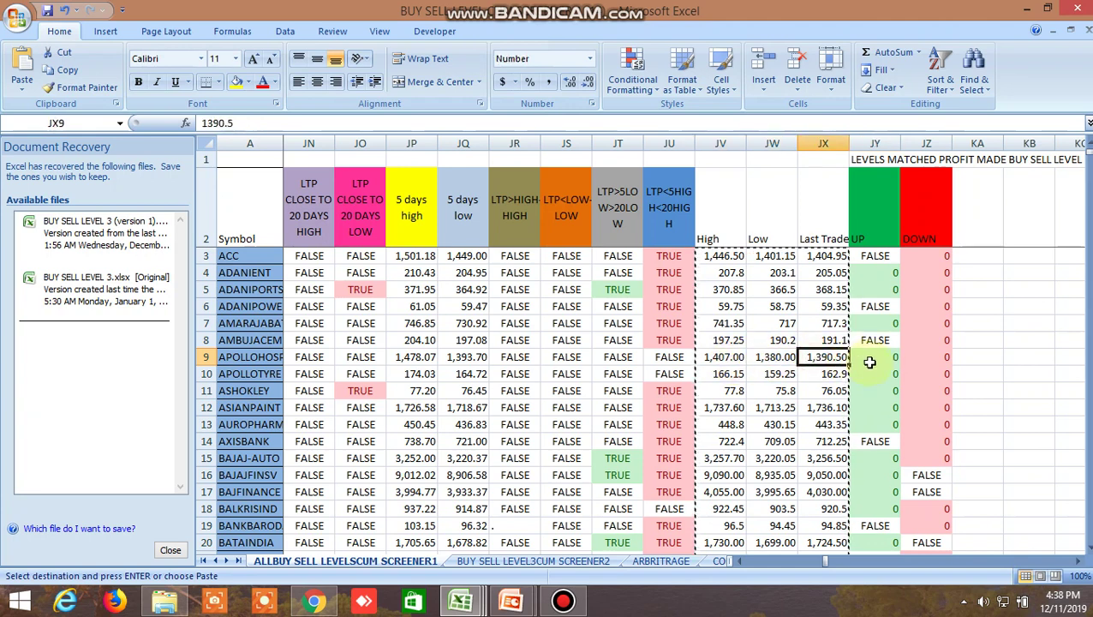
{"action": "left_click", "coordinate": [869, 363]}
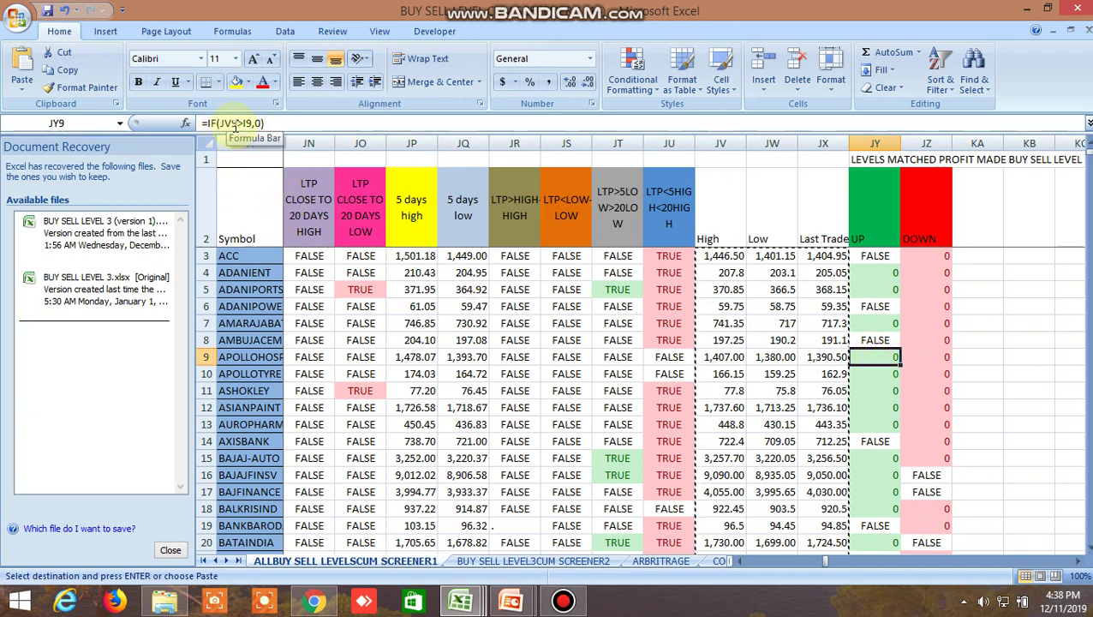
{"action": "left_click", "coordinate": [721, 411]}
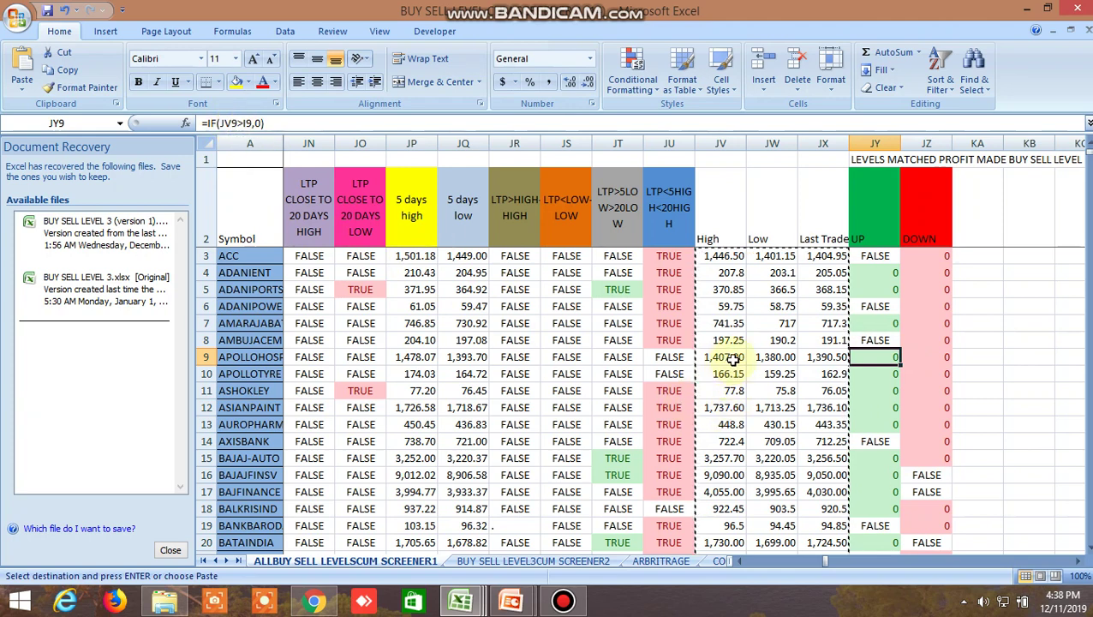
{"action": "left_click", "coordinate": [726, 358]}
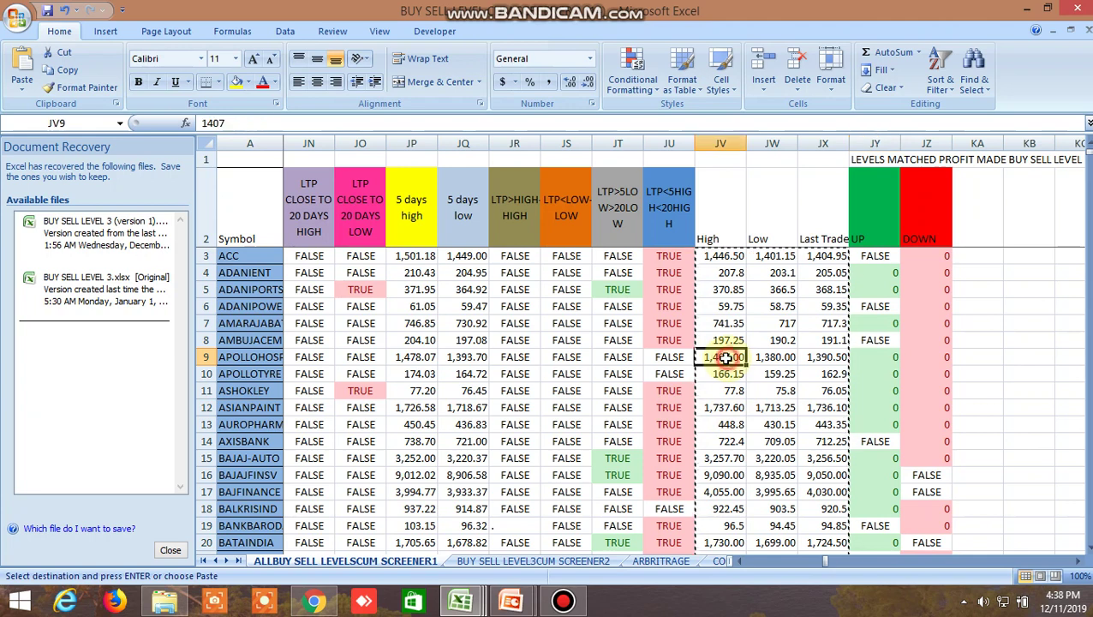
{"action": "left_click", "coordinate": [934, 359]}
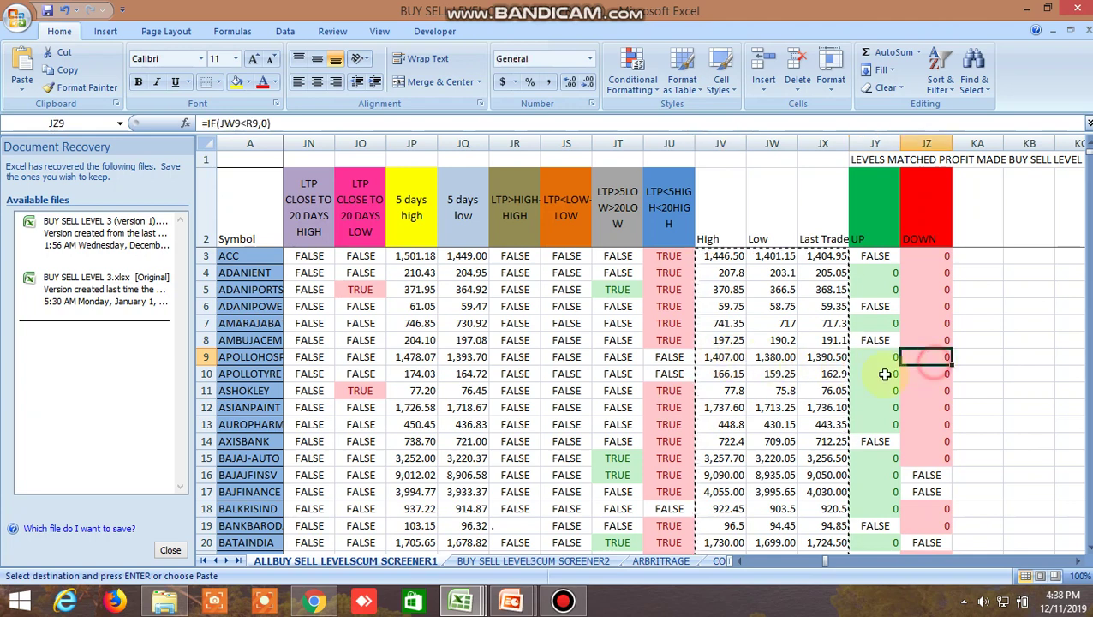
{"action": "left_click", "coordinate": [777, 358]}
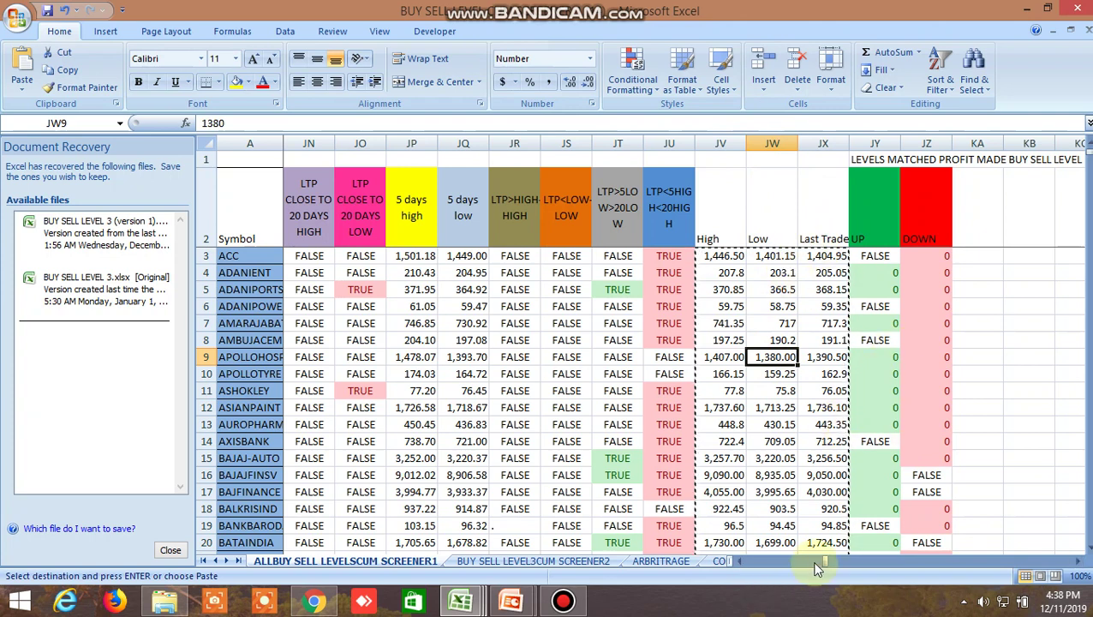
{"action": "left_click_drag", "start_coordinate": [823, 560], "coordinate": [823, 561]}
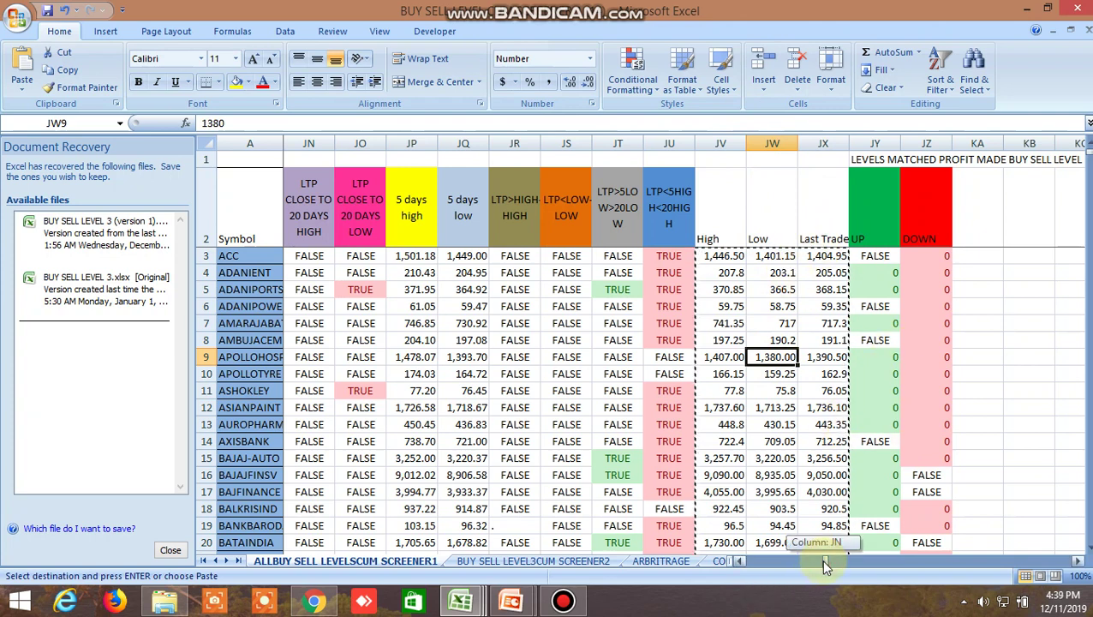
{"action": "left_click_drag", "start_coordinate": [823, 562], "coordinate": [731, 576]}
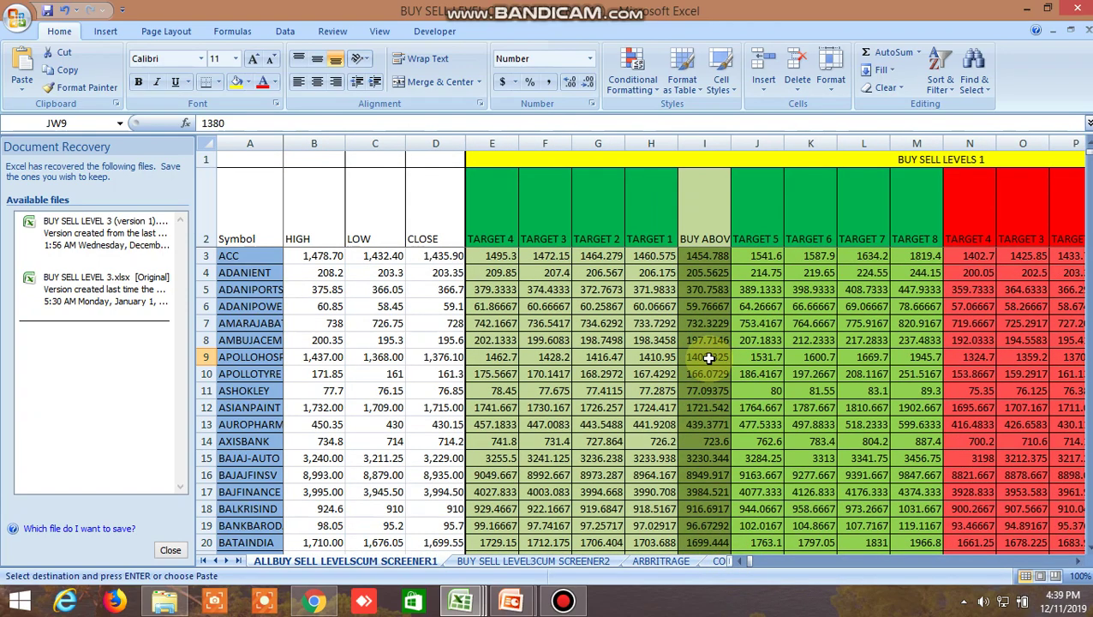
Step: Check row 9's buy-above level in I9 and sell-below level in R9
{"action": "left_click", "coordinate": [709, 358]}
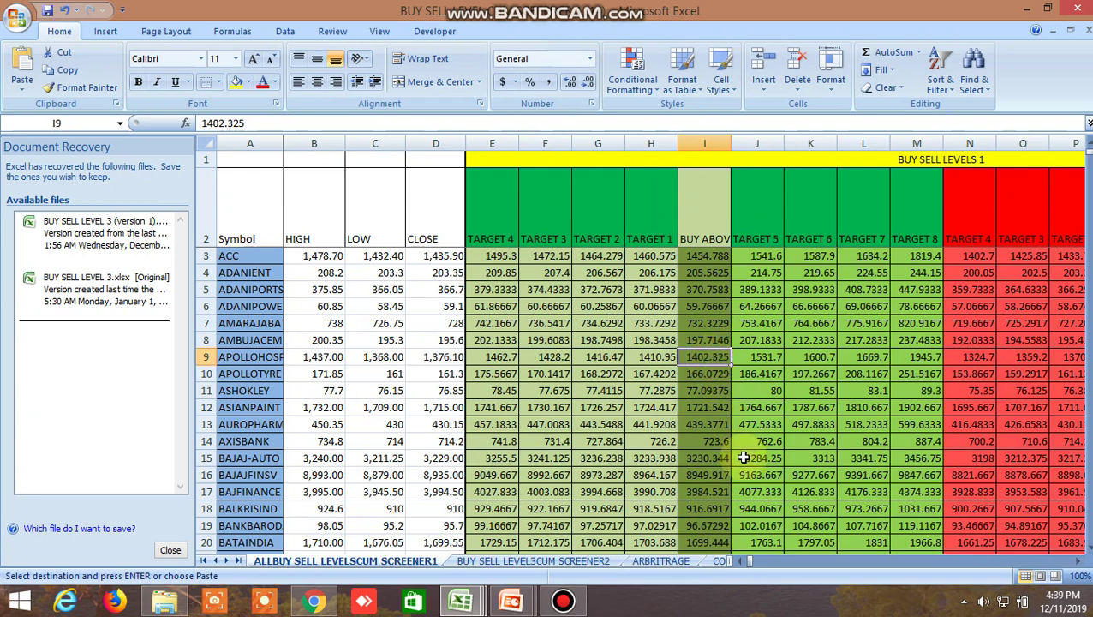
{"action": "left_click", "coordinate": [1079, 563]}
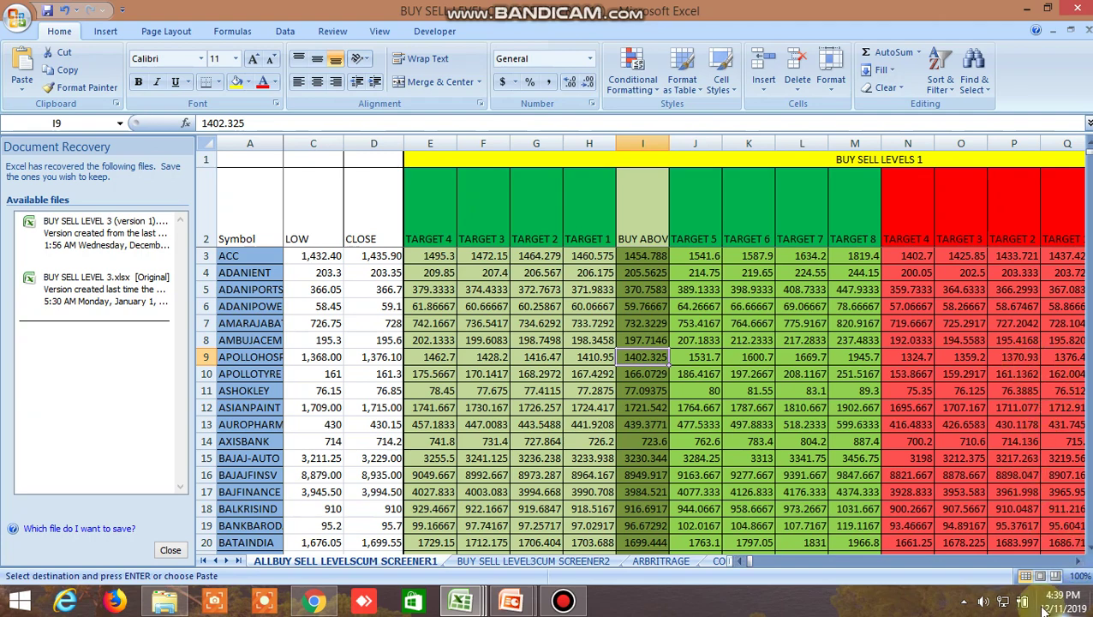
{"action": "left_click", "coordinate": [1078, 561]}
{"action": "left_click", "coordinate": [1078, 561]}
{"action": "left_click", "coordinate": [1078, 561]}
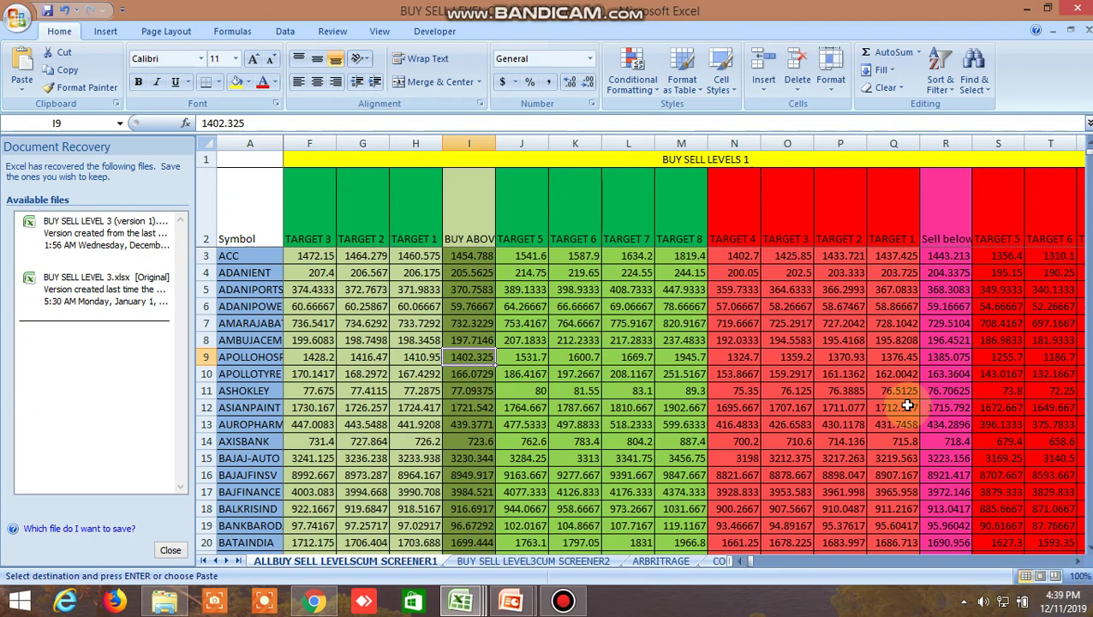
{"action": "left_click", "coordinate": [946, 356]}
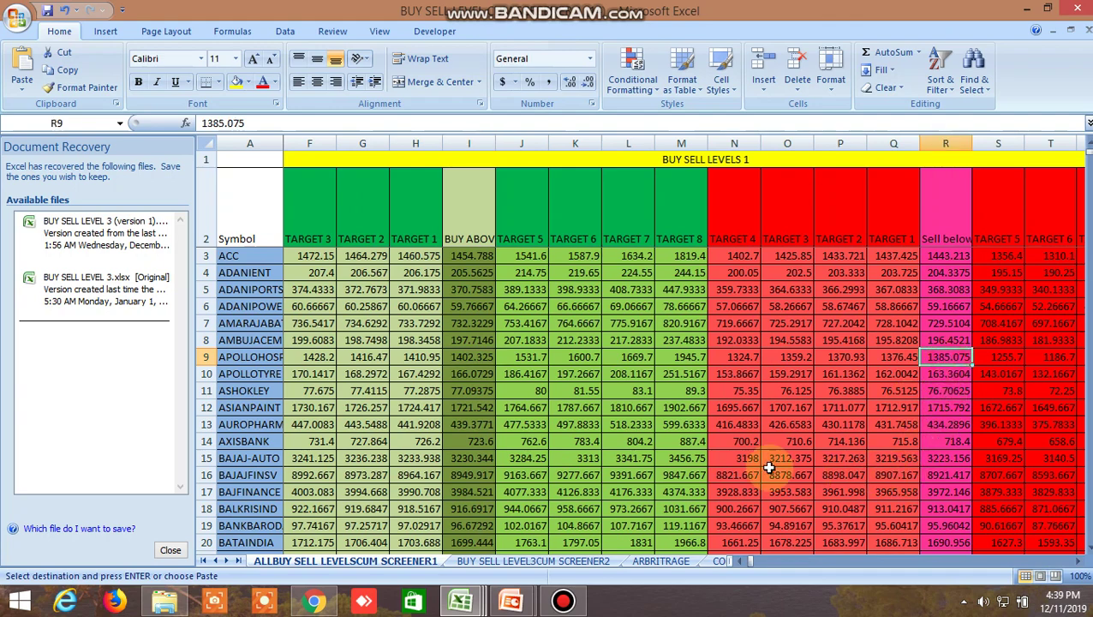
Step: Switch to the browser's Zerodha Kite CRUDEOIL19DECFUT chart tab
{"action": "left_click", "coordinate": [322, 607]}
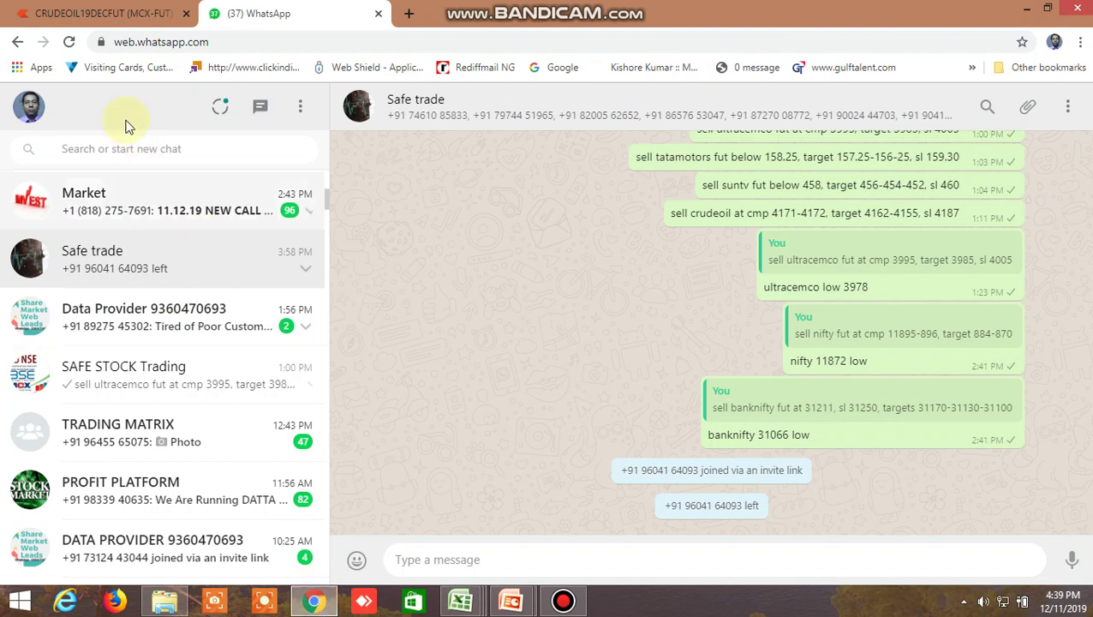
{"action": "left_click", "coordinate": [99, 17]}
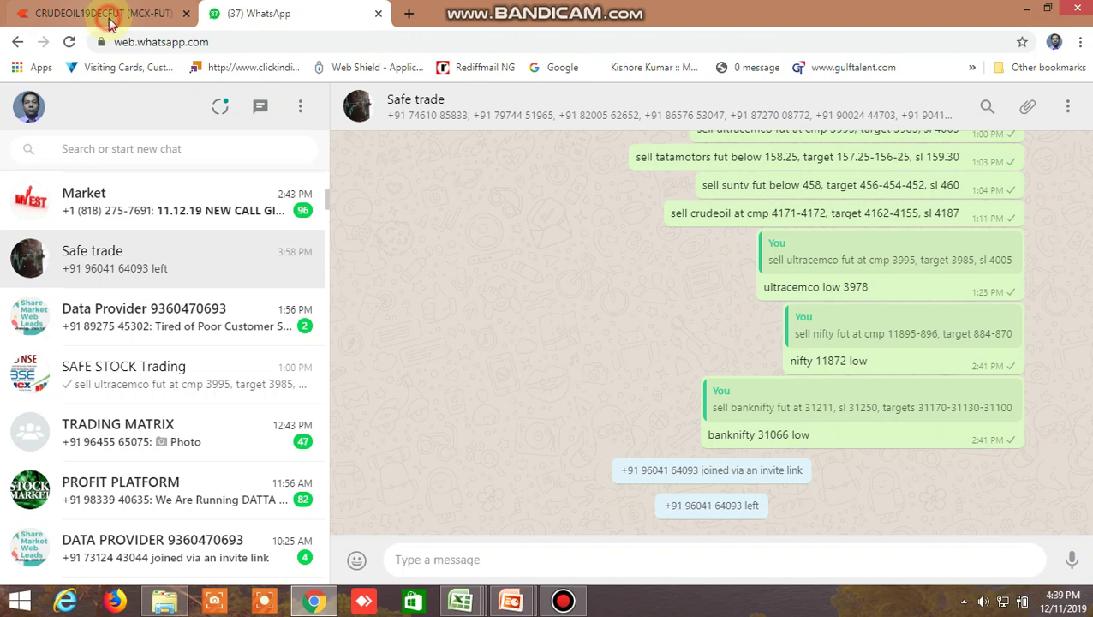
{"action": "left_click", "coordinate": [109, 19]}
{"action": "mouse_move", "coordinate": [117, 189]}
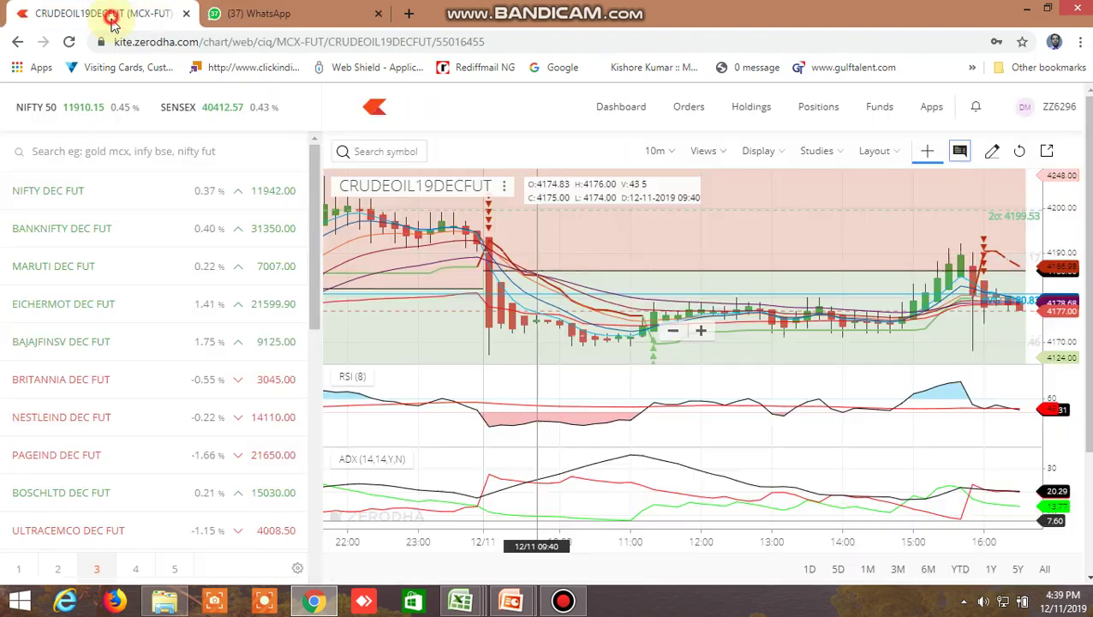
Step: Search 'apollo' and add APOLLOHOSP to the Kite watchlist
{"action": "left_click", "coordinate": [102, 159]}
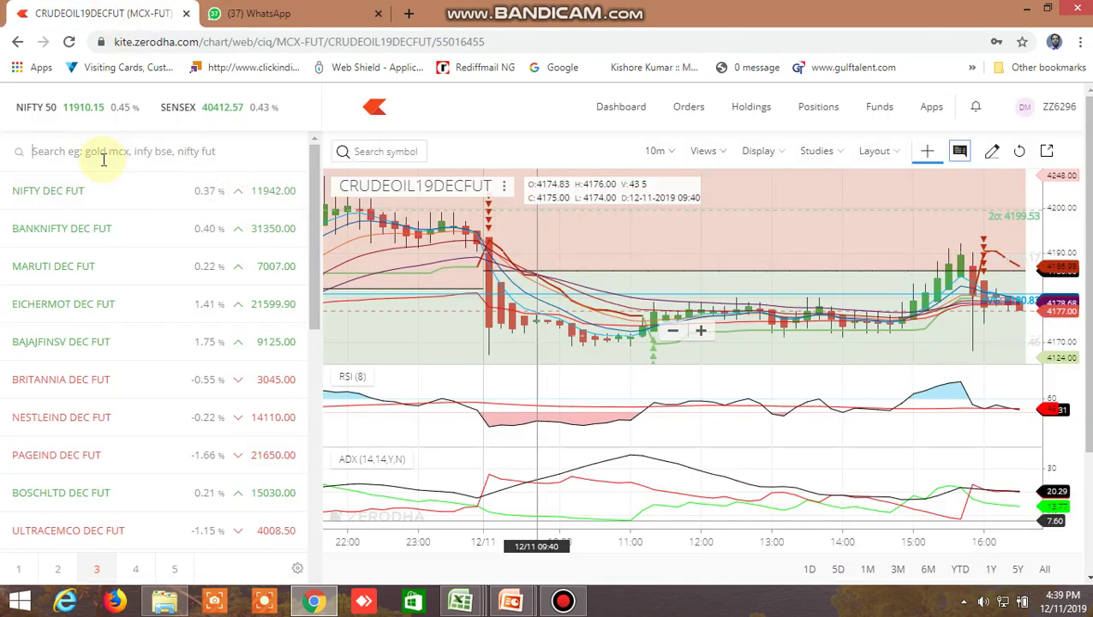
{"action": "type", "text": "apo"}
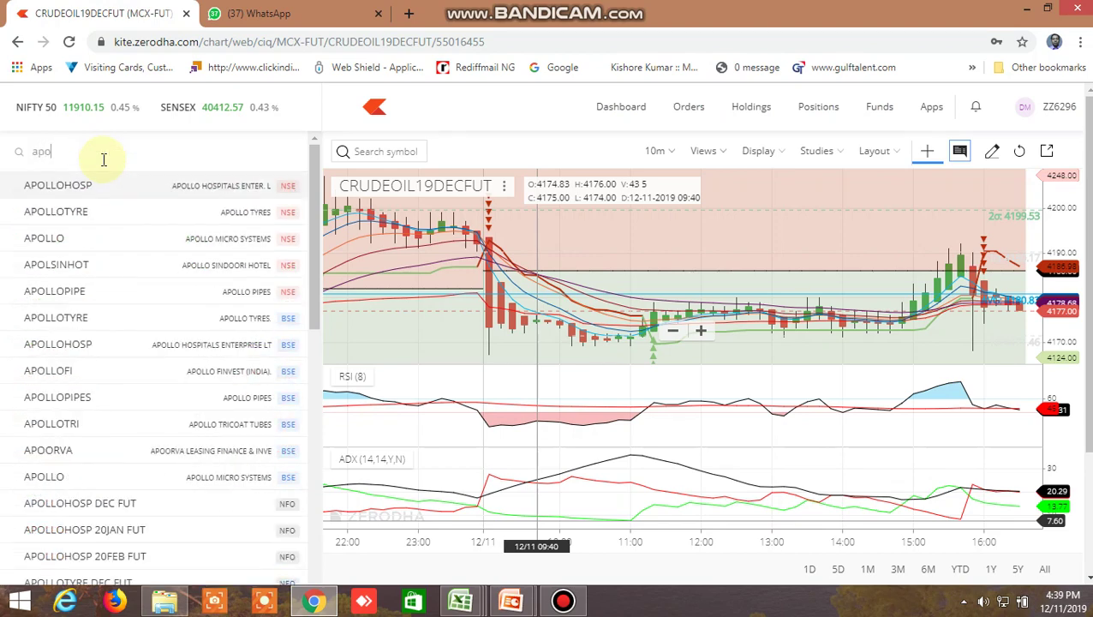
{"action": "type", "text": "llo"}
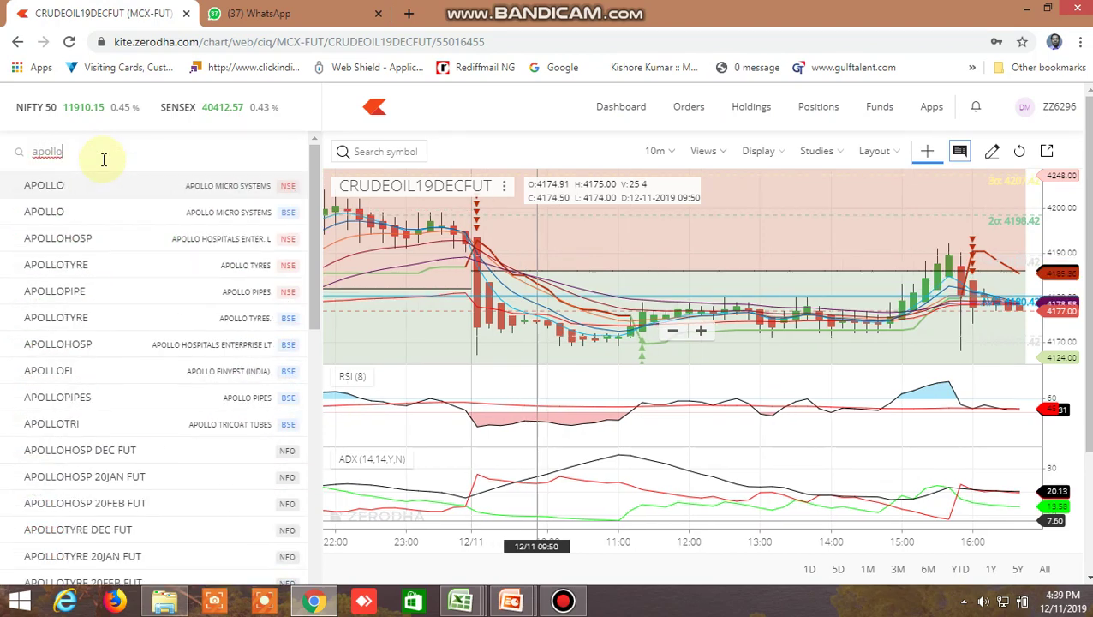
{"action": "left_click", "coordinate": [77, 240]}
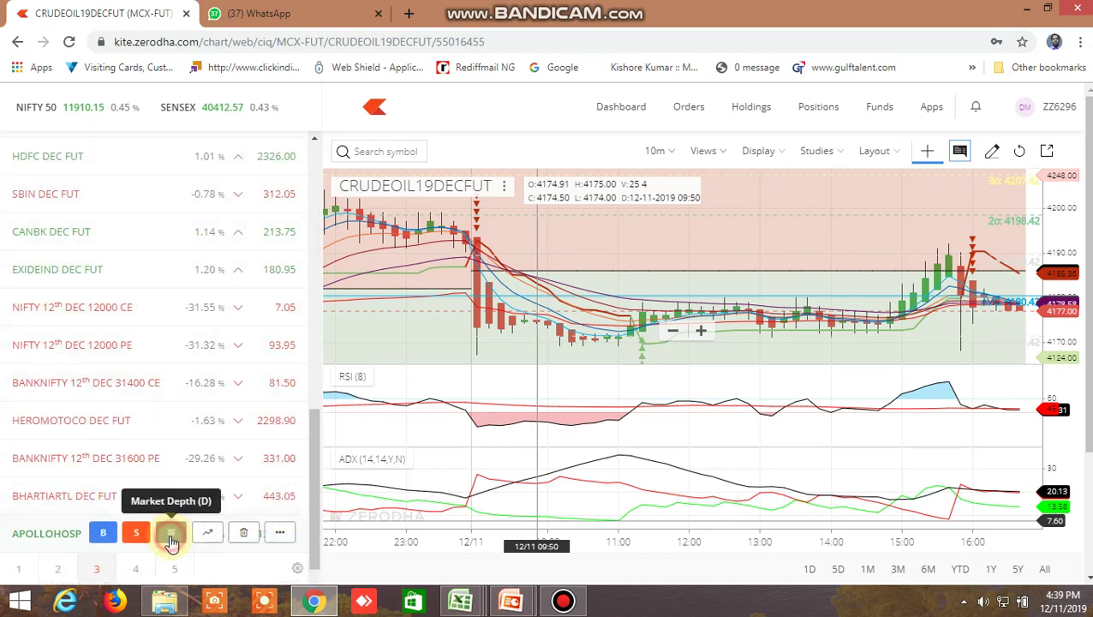
Step: Show APOLLOHOSP's market depth and open its NSE price chart
{"action": "left_click", "coordinate": [172, 538]}
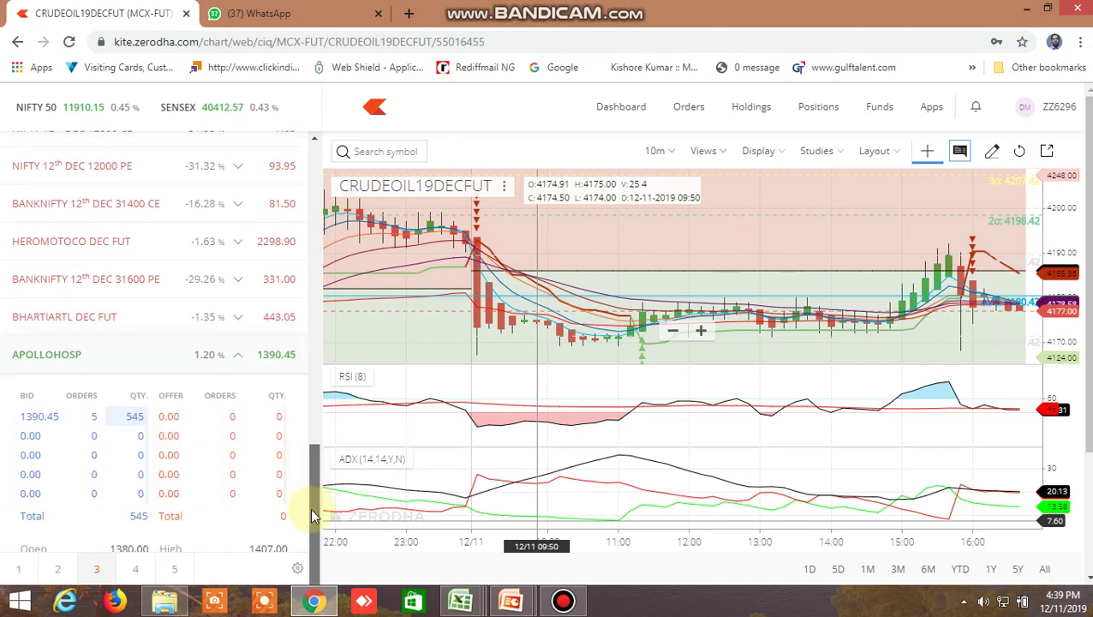
{"action": "left_click_drag", "start_coordinate": [311, 508], "coordinate": [312, 531]}
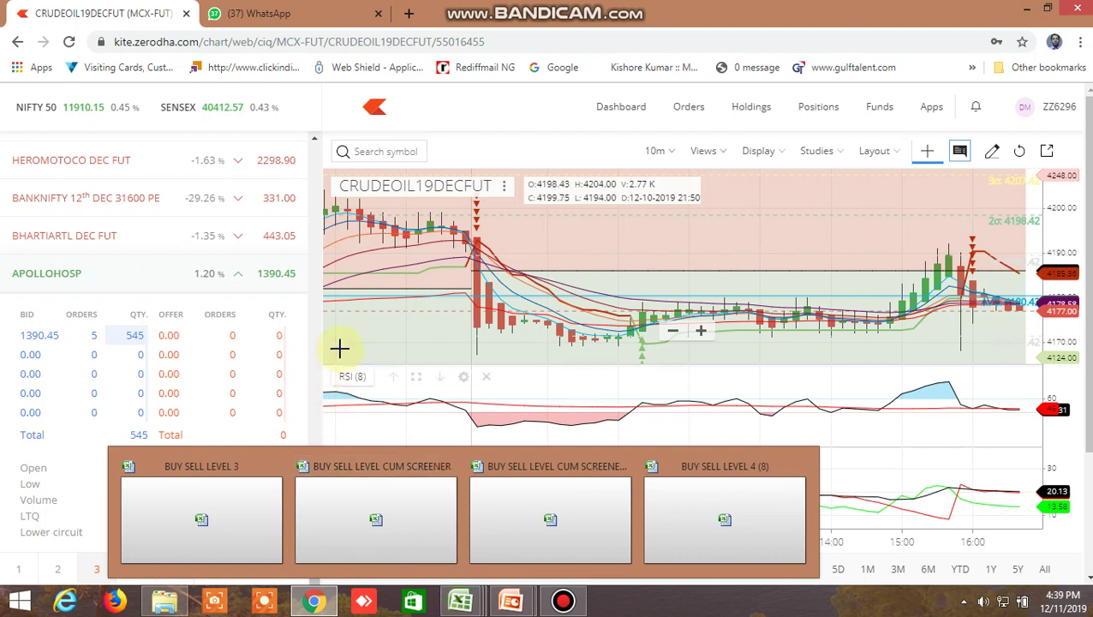
{"action": "mouse_move", "coordinate": [129, 354]}
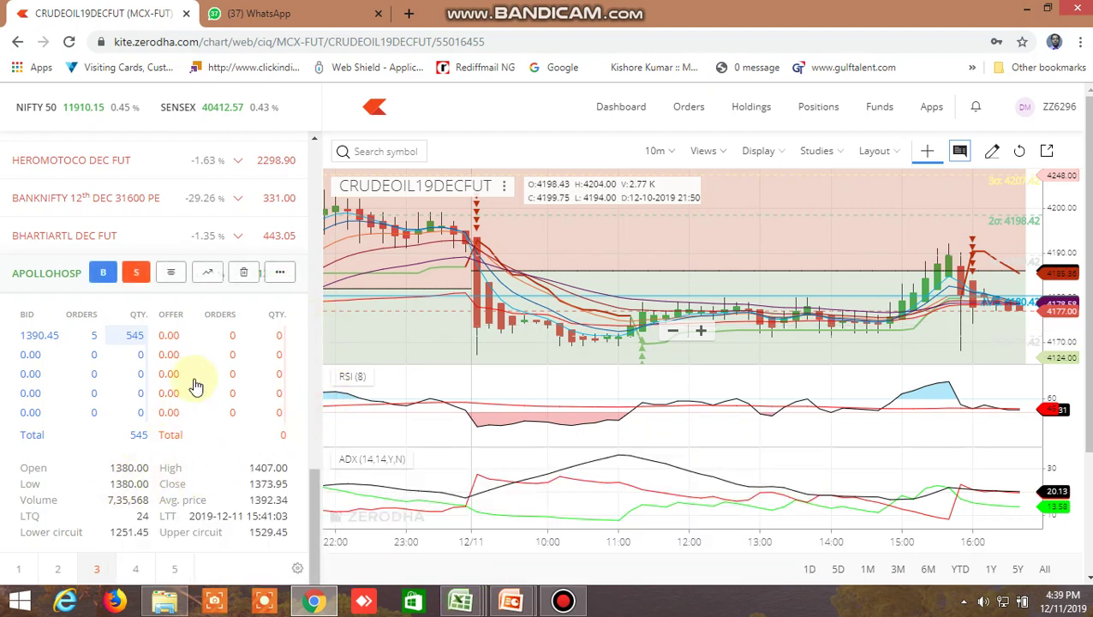
{"action": "left_click", "coordinate": [208, 274]}
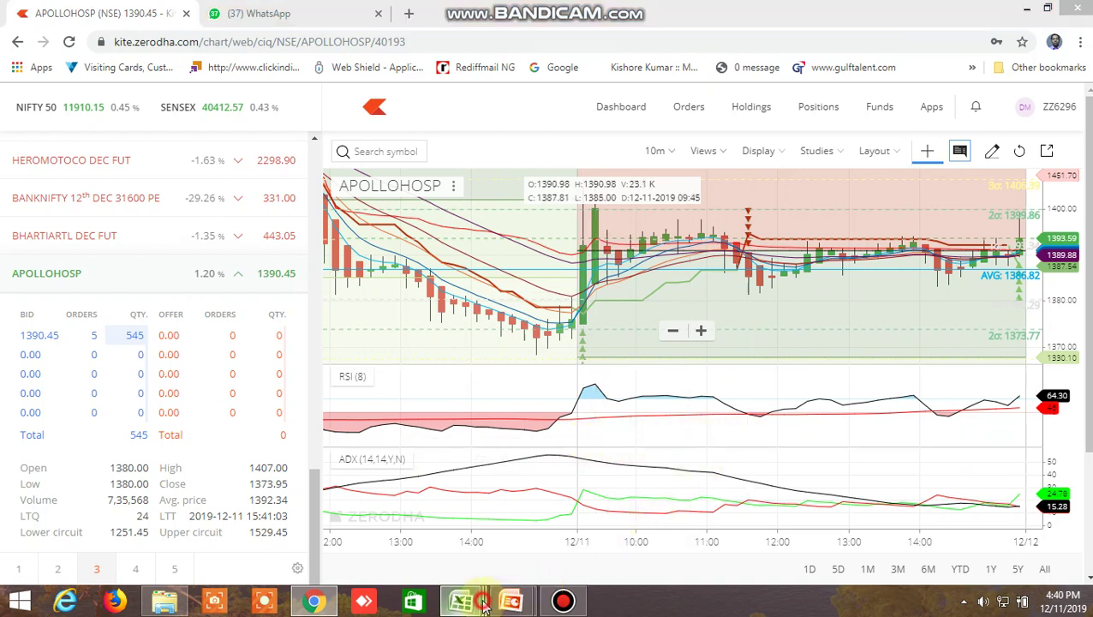
{"action": "mouse_move", "coordinate": [461, 600]}
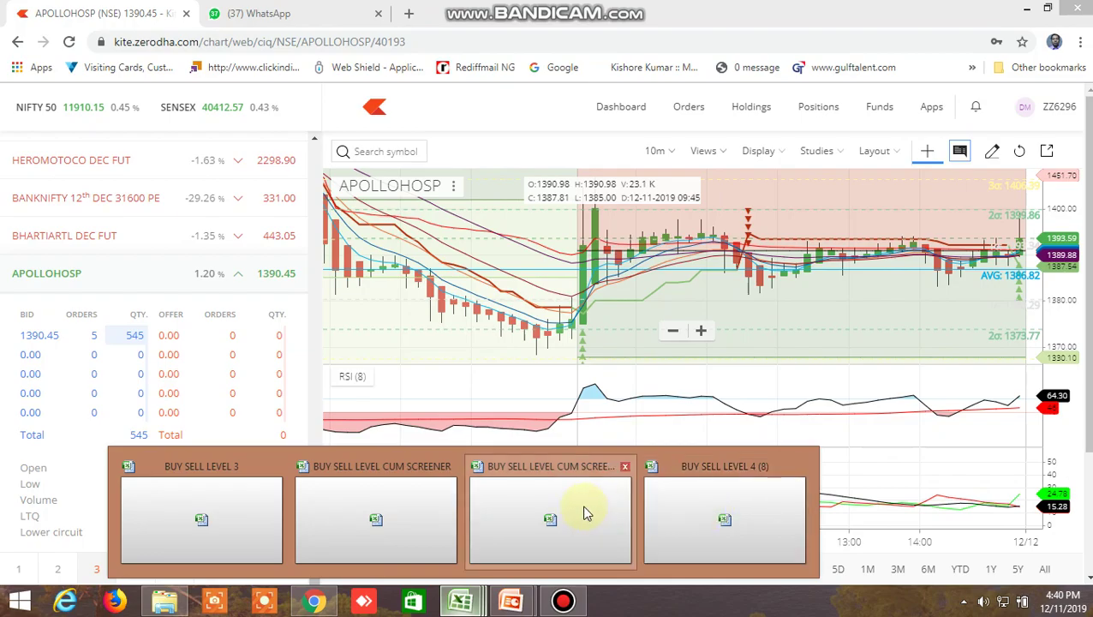
Step: In BUY SELL LEVEL 3, check APOLLOHOSP's buy-above F10, sell-below M10 and low DH10
{"action": "left_click", "coordinate": [727, 511]}
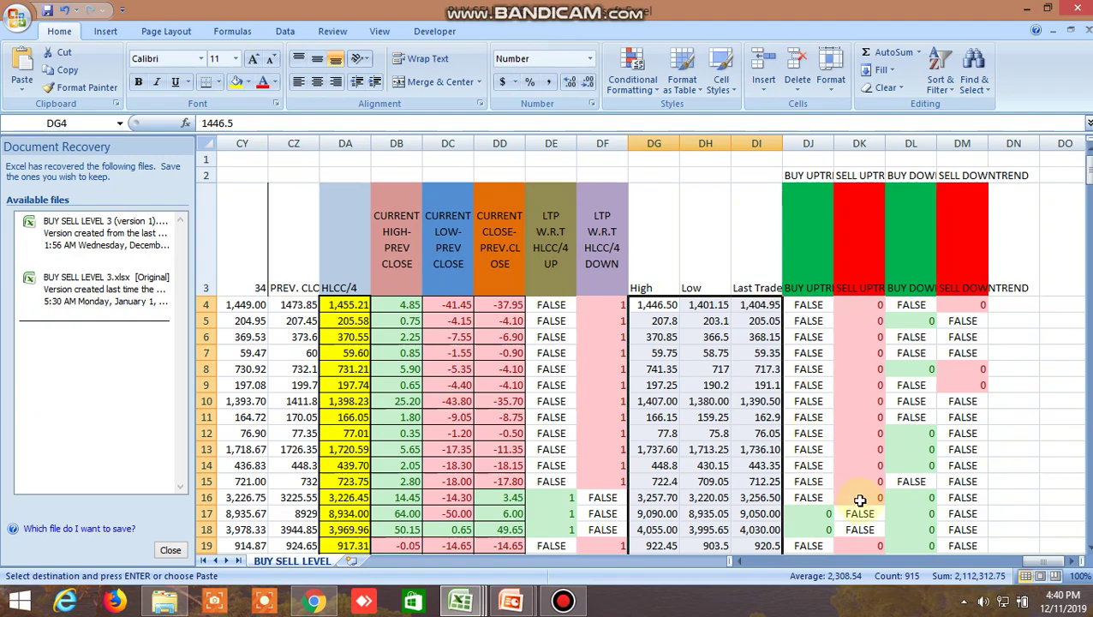
{"action": "mouse_move", "coordinate": [732, 561]}
{"action": "left_mouse_down"}
{"action": "mouse_move", "coordinate": [757, 582]}
{"action": "mouse_move", "coordinate": [735, 586]}
{"action": "left_mouse_up"}
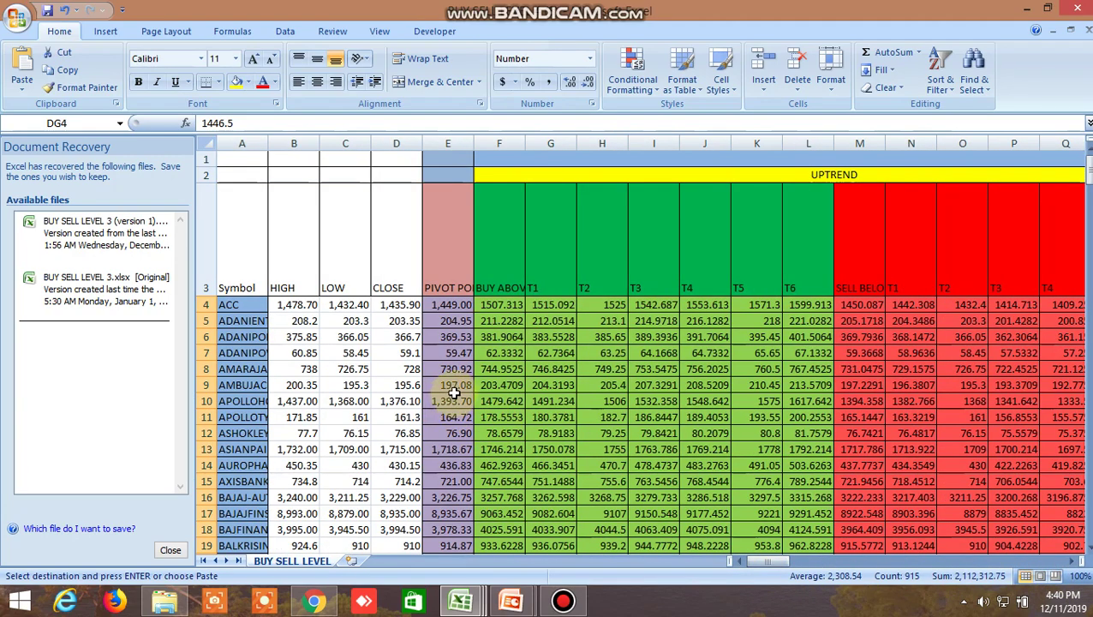
{"action": "left_click", "coordinate": [506, 403]}
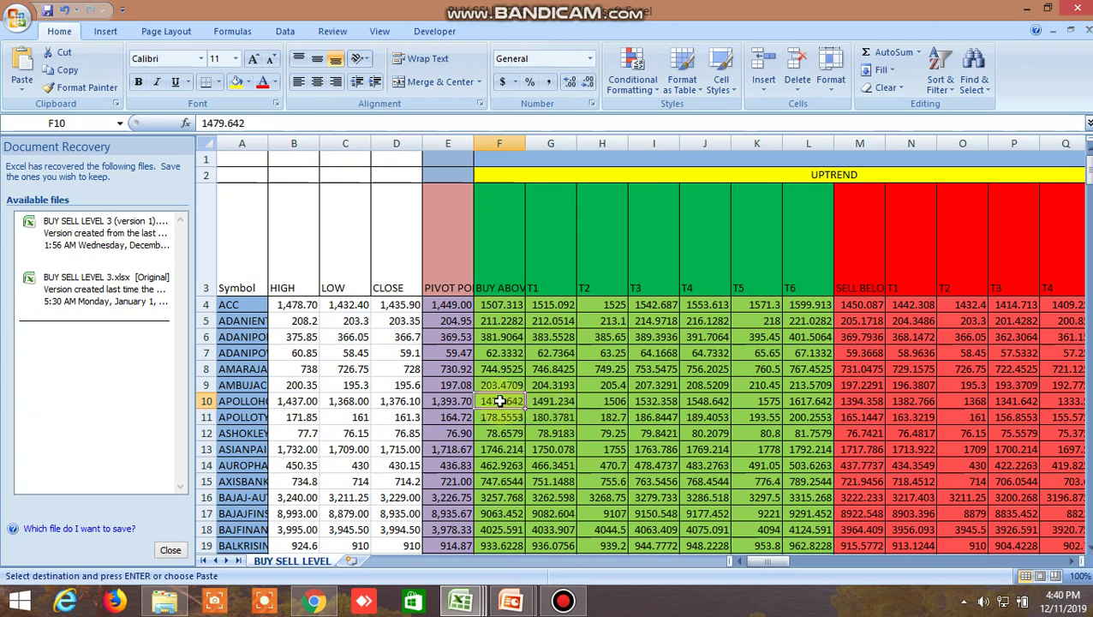
{"action": "left_click", "coordinate": [1071, 561]}
{"action": "left_click", "coordinate": [1072, 561]}
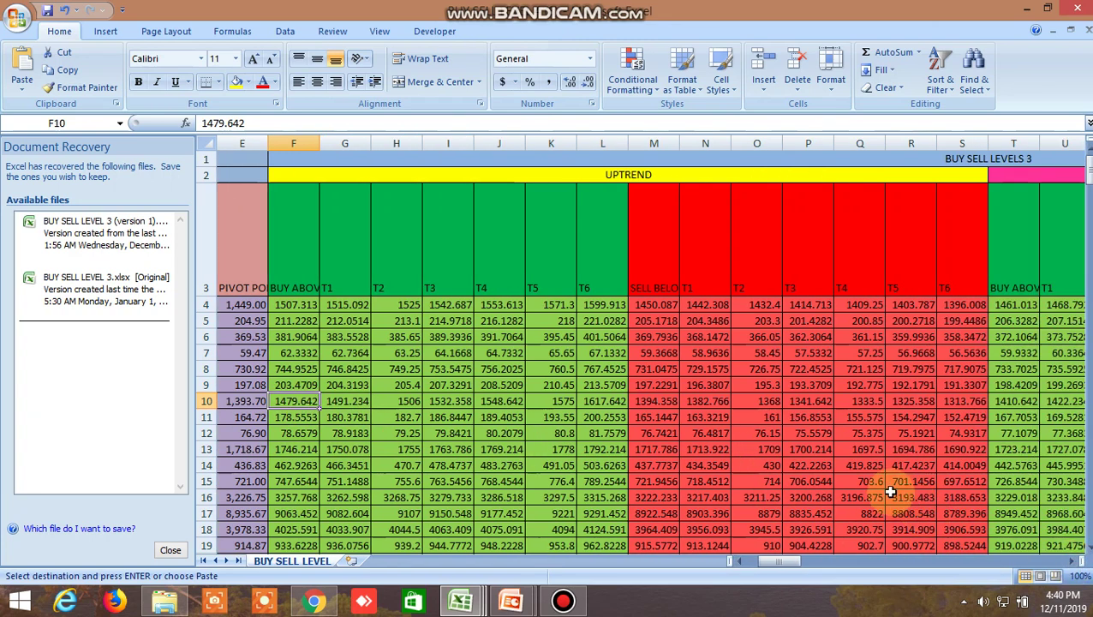
{"action": "left_click", "coordinate": [655, 402]}
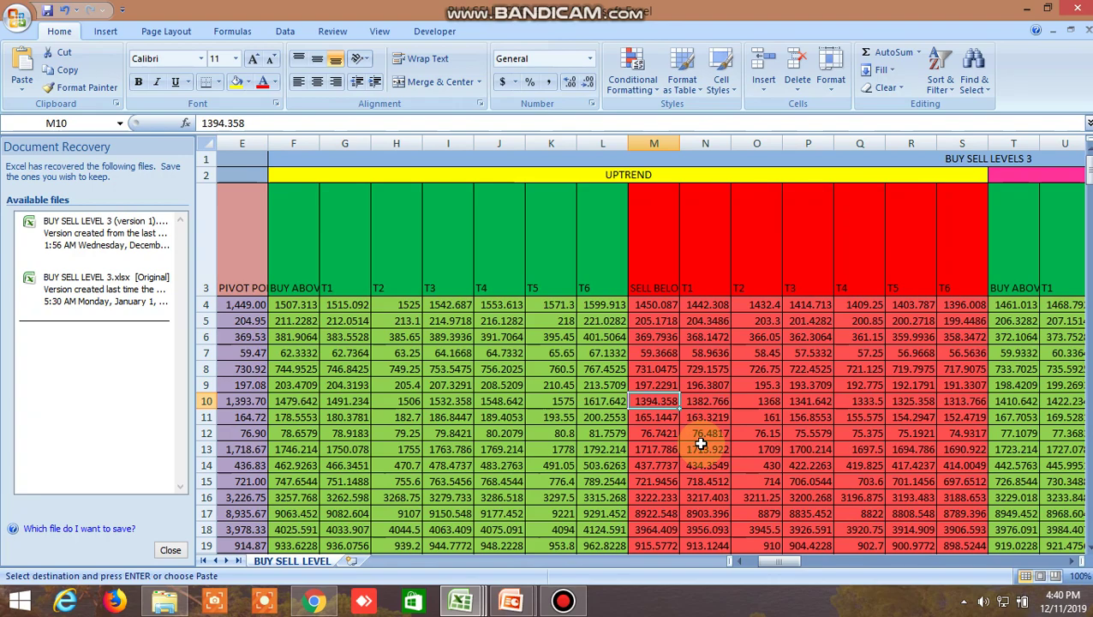
{"action": "left_click_drag", "start_coordinate": [786, 562], "coordinate": [1061, 588]}
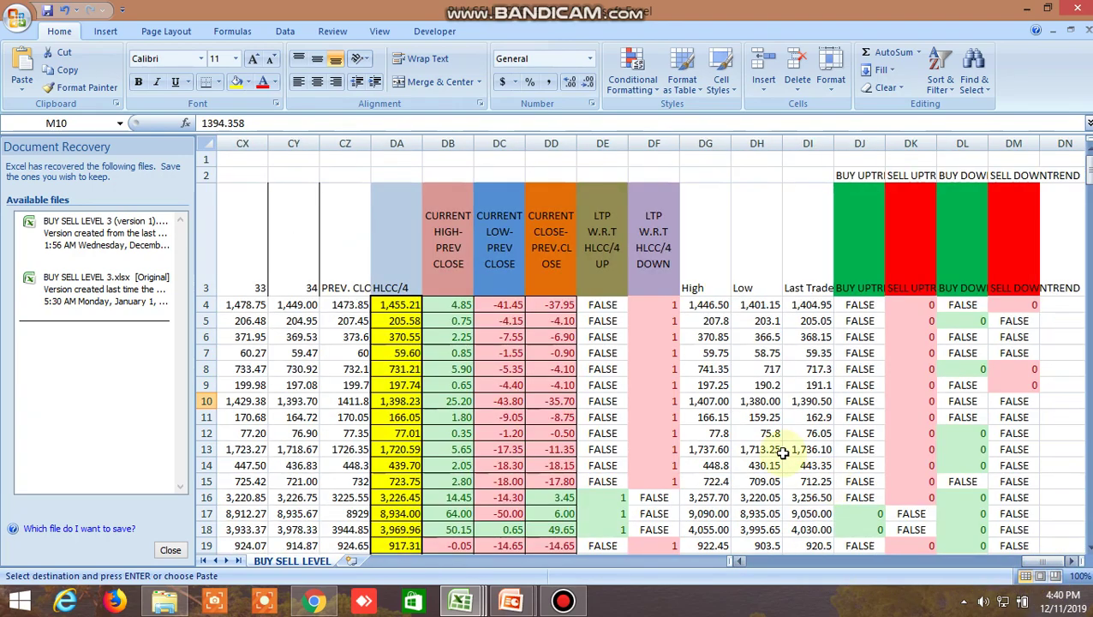
{"action": "left_click", "coordinate": [761, 402]}
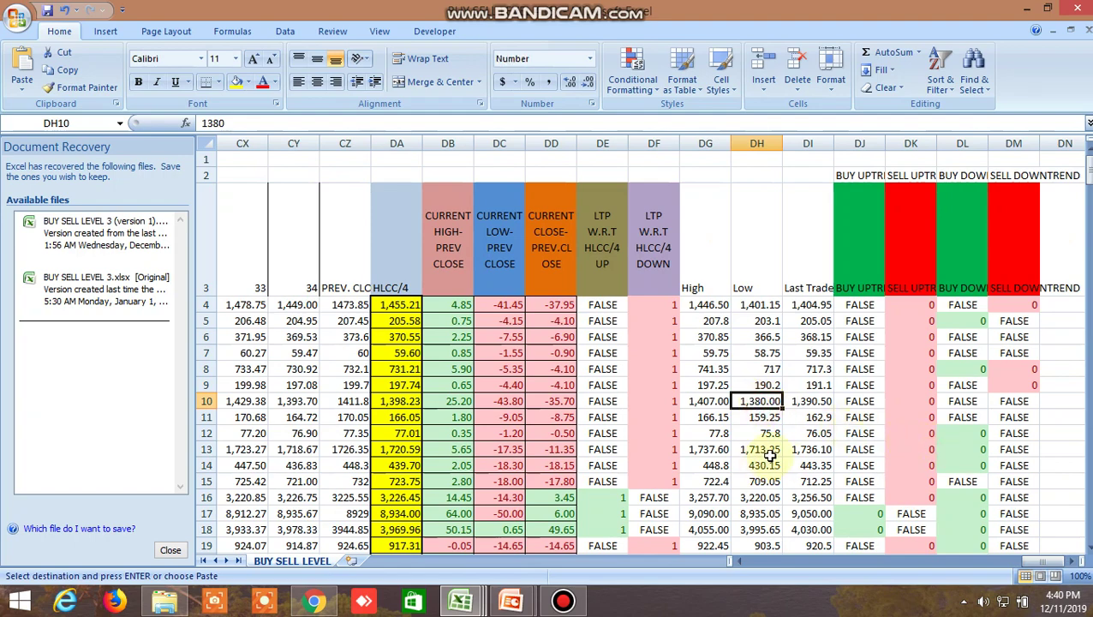
{"action": "mouse_move", "coordinate": [461, 601]}
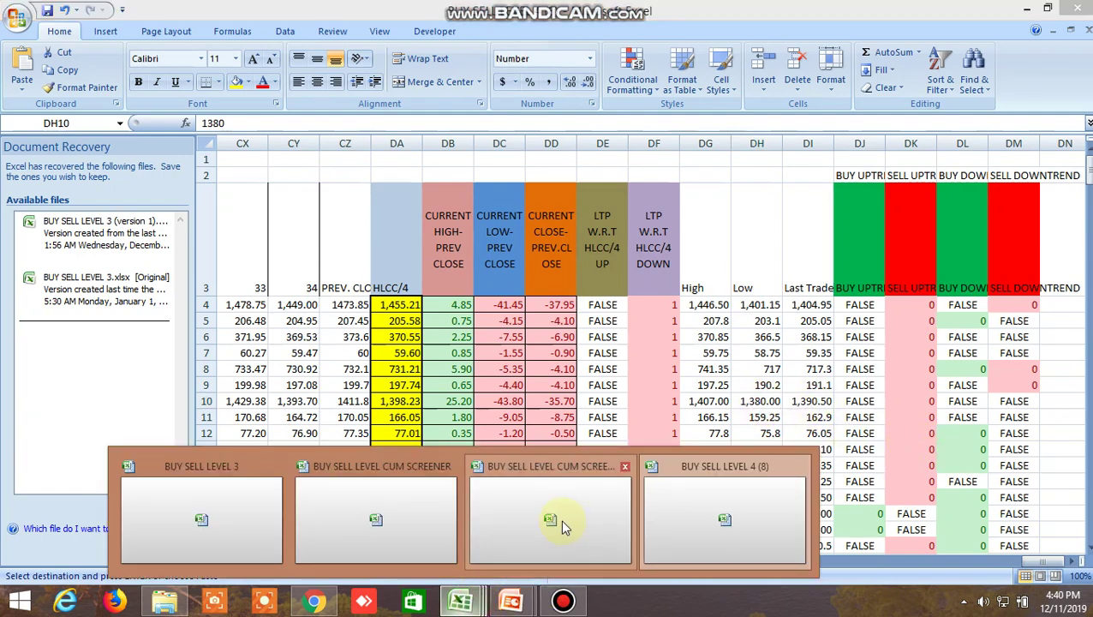
Step: Compare the cum screener's JN–KB UP/DOWN columns against BUY SELL LEVEL 3, returning to the screener
{"action": "left_click", "coordinate": [560, 519]}
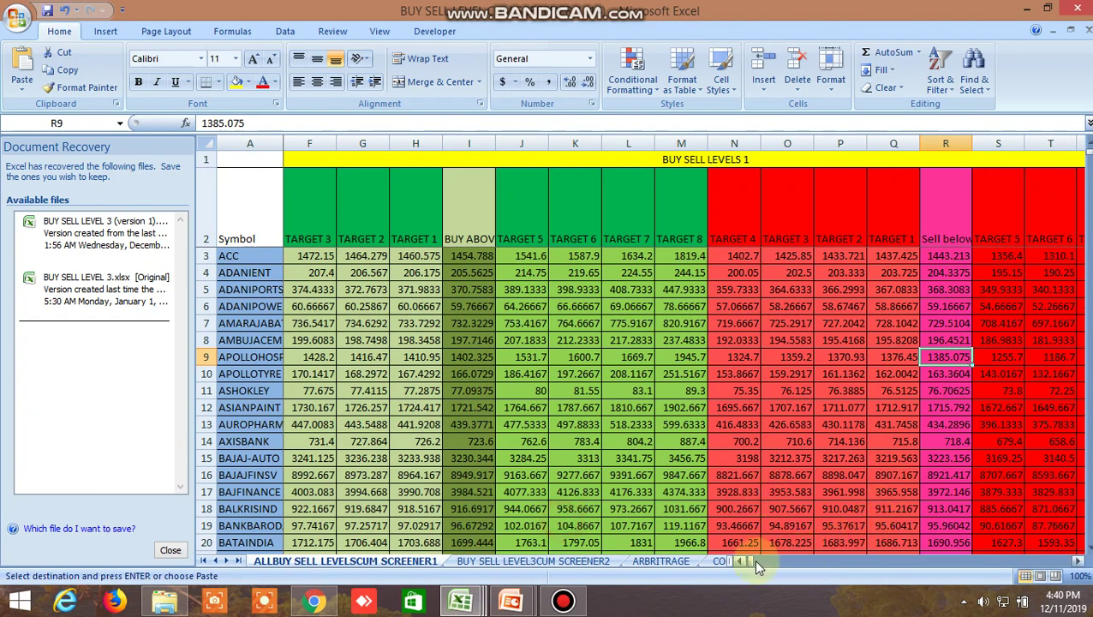
{"action": "left_click_drag", "start_coordinate": [754, 561], "coordinate": [826, 579]}
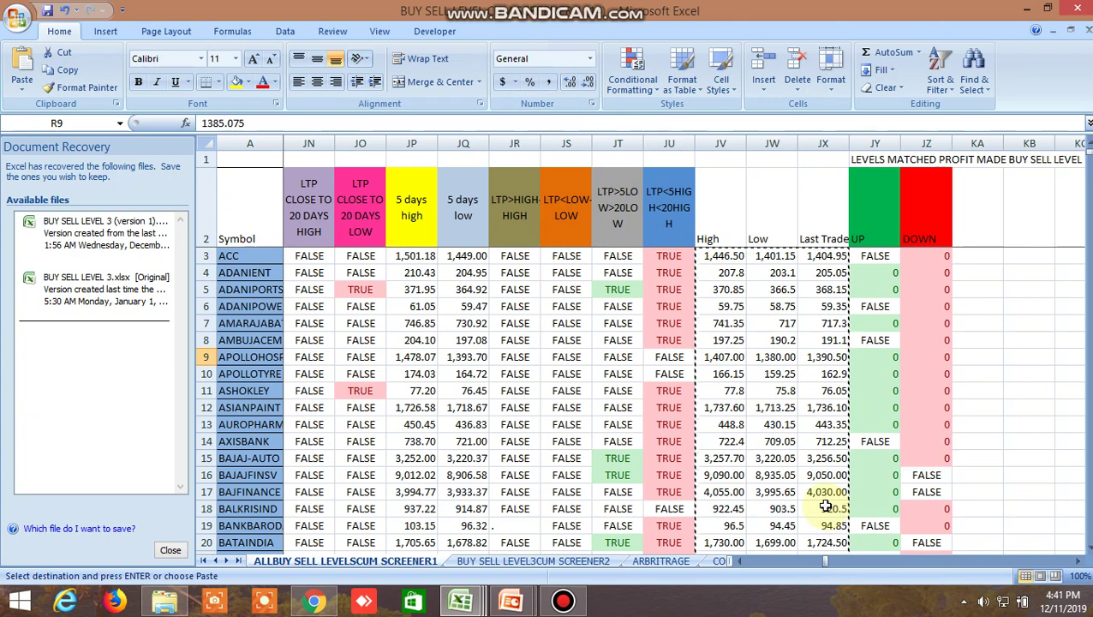
{"action": "mouse_move", "coordinate": [461, 602]}
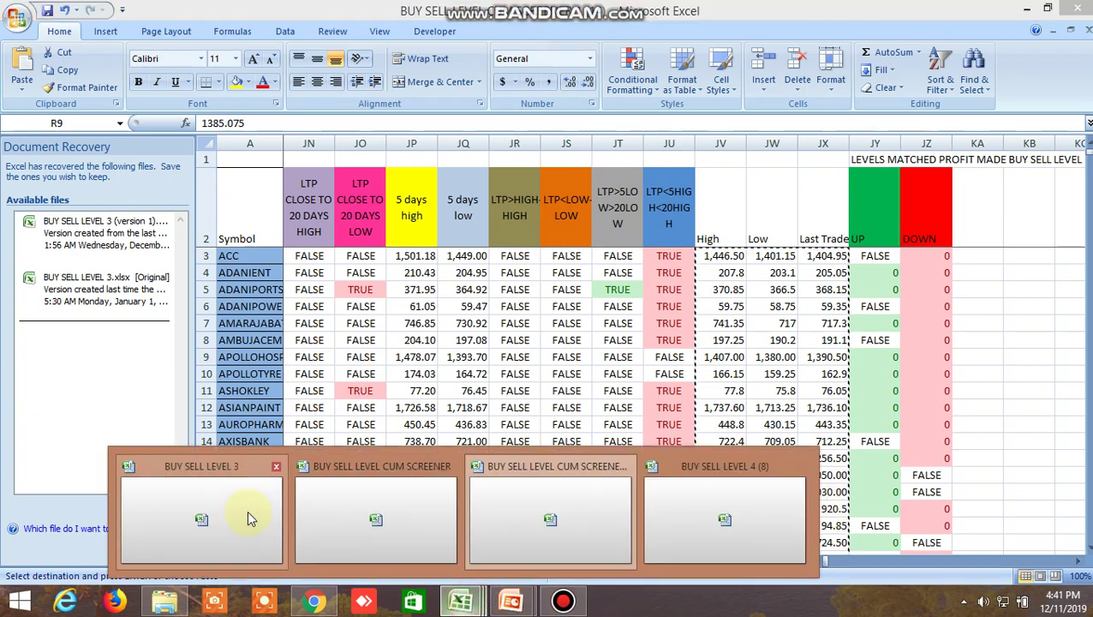
{"action": "left_click", "coordinate": [248, 517]}
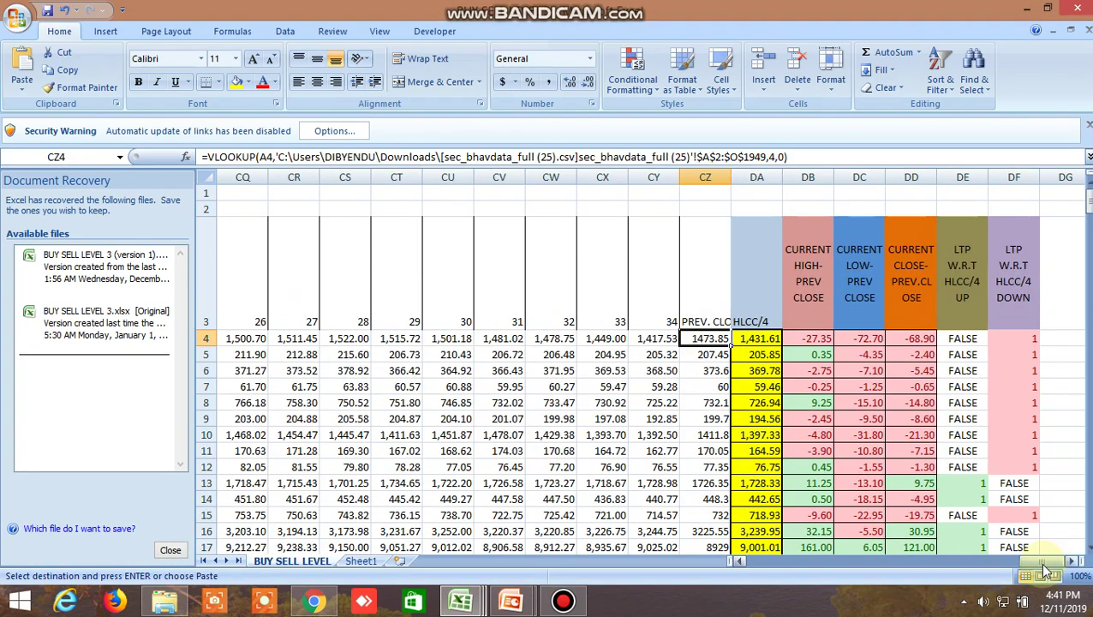
{"action": "mouse_move", "coordinate": [1043, 565]}
{"action": "left_mouse_down"}
{"action": "mouse_move", "coordinate": [734, 572]}
{"action": "mouse_move", "coordinate": [818, 577]}
{"action": "mouse_move", "coordinate": [1051, 548]}
{"action": "left_mouse_up"}
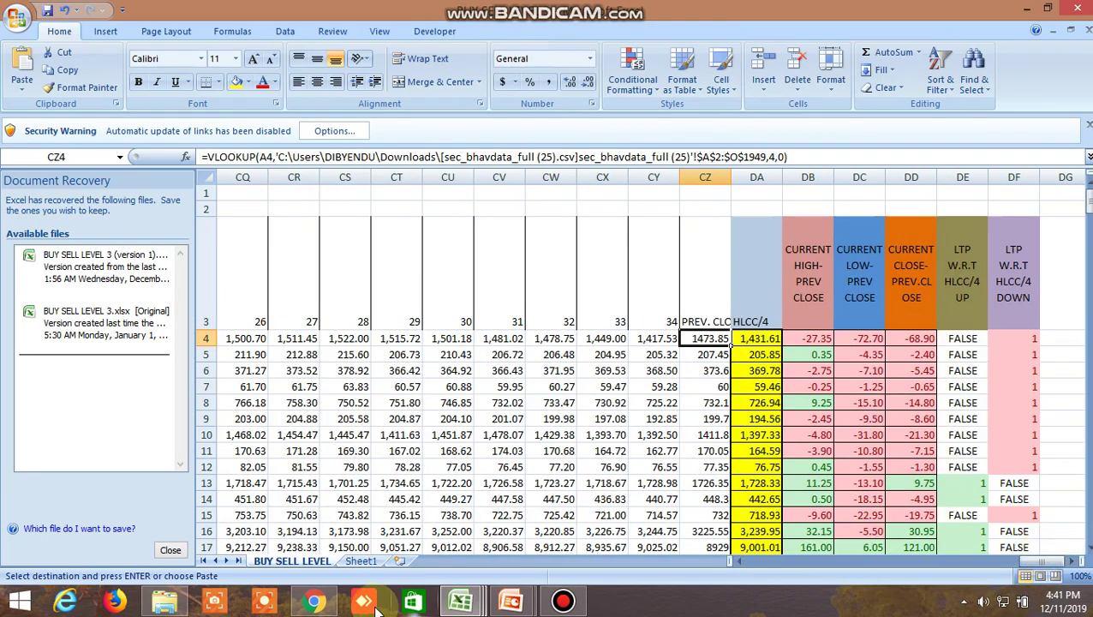
{"action": "left_click", "coordinate": [460, 599]}
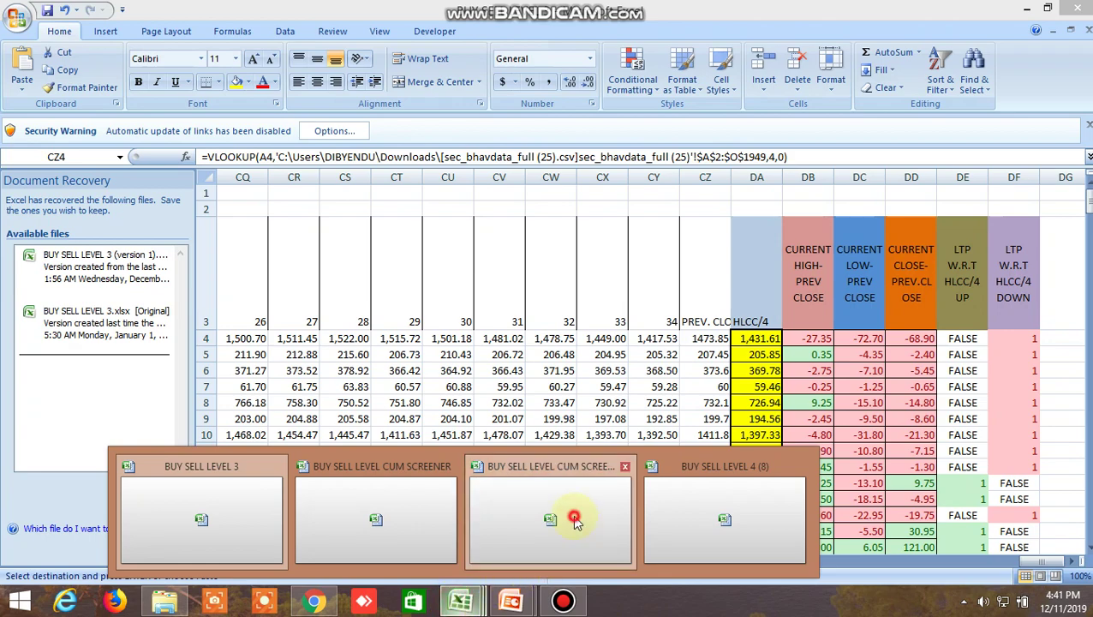
{"action": "left_click", "coordinate": [577, 524]}
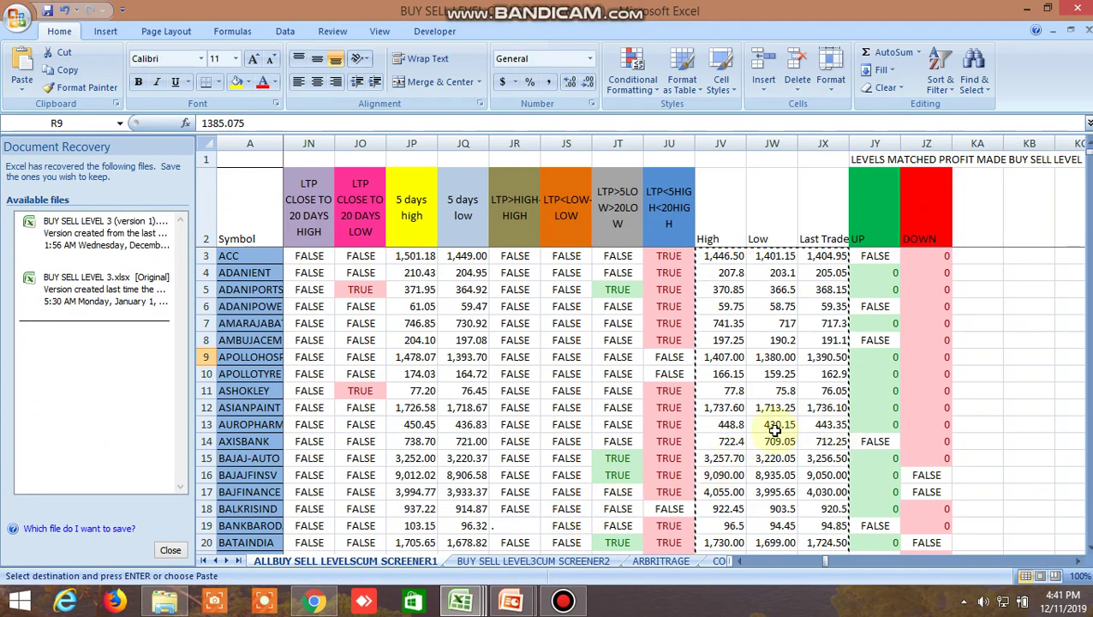
{"action": "scroll", "coordinate": [775, 429], "scroll_direction": "down", "scroll_amount": 3}
{"action": "scroll", "coordinate": [780, 428], "scroll_direction": "down", "scroll_amount": 1}
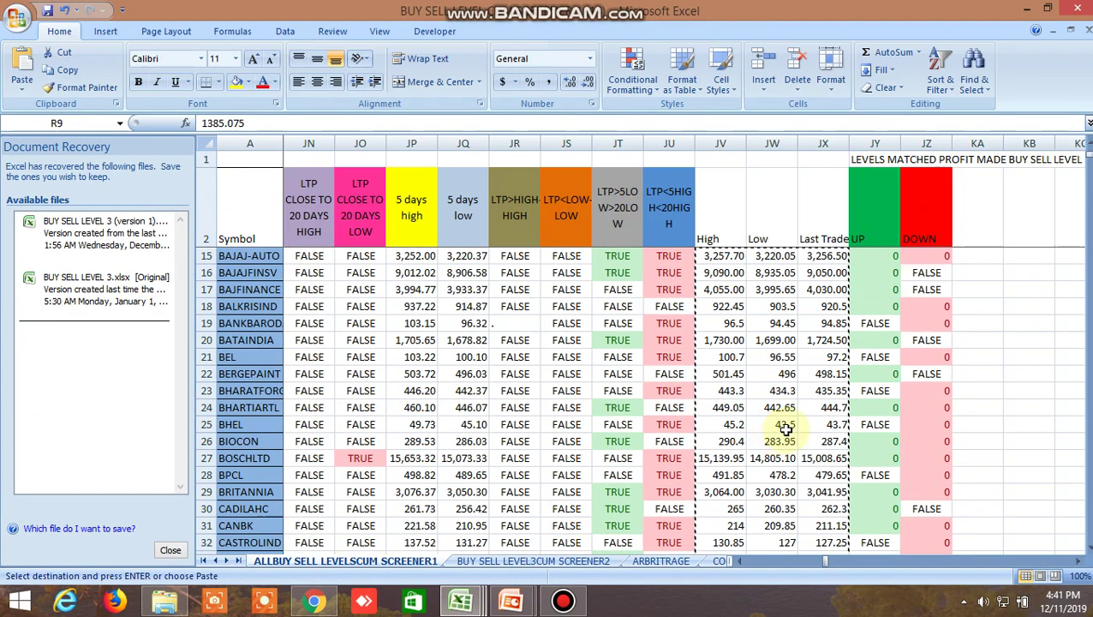
{"action": "left_click", "coordinate": [883, 305]}
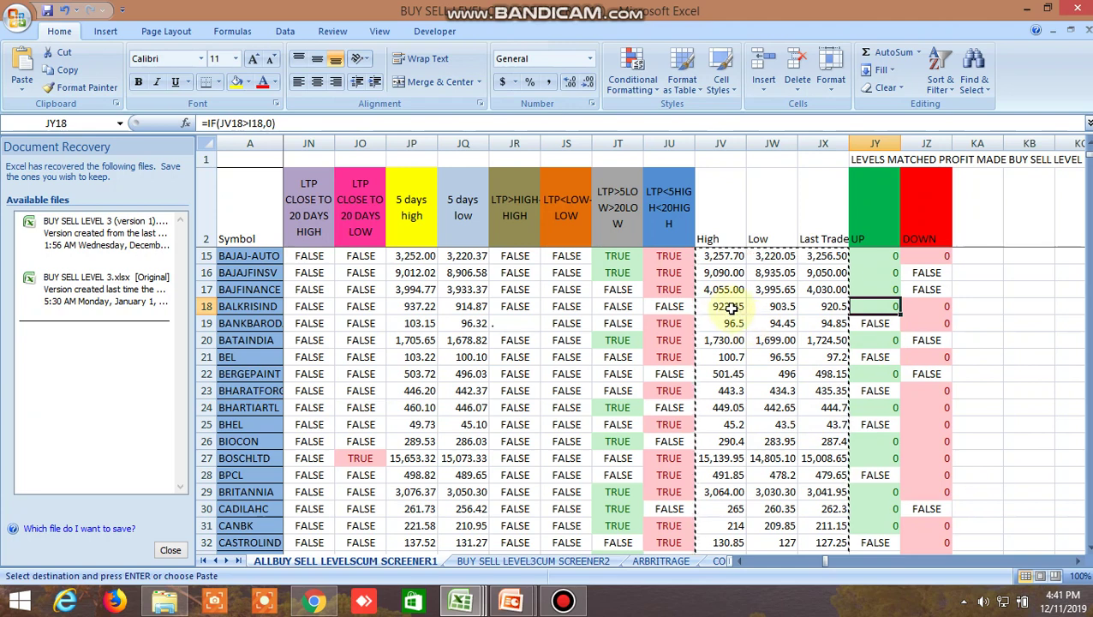
{"action": "left_click", "coordinate": [728, 306]}
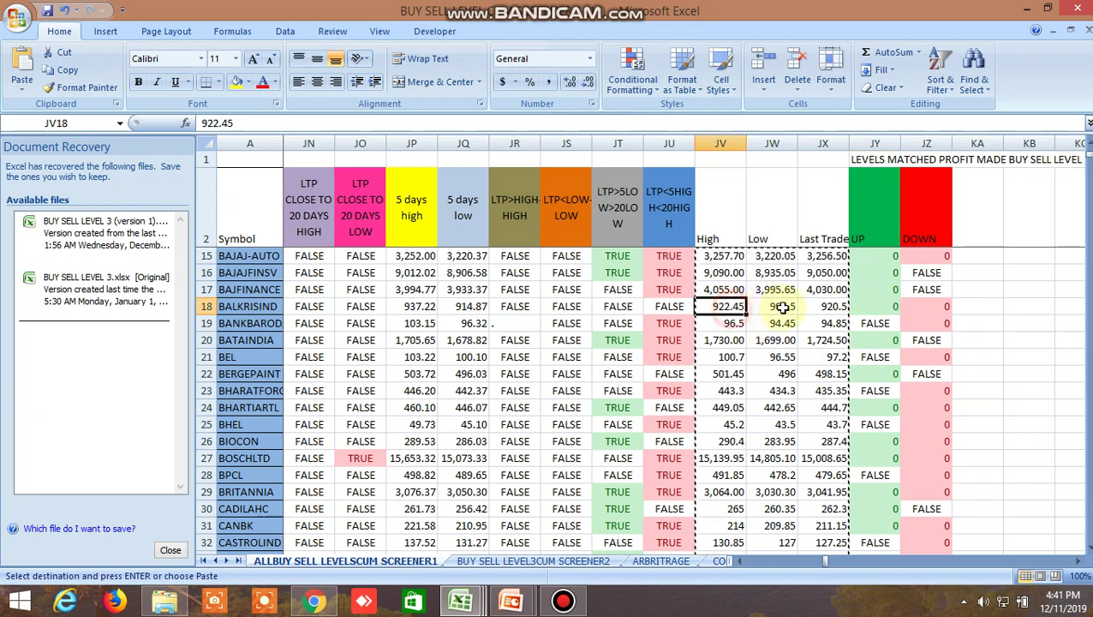
{"action": "left_click", "coordinate": [878, 307]}
{"action": "left_click", "coordinate": [724, 308]}
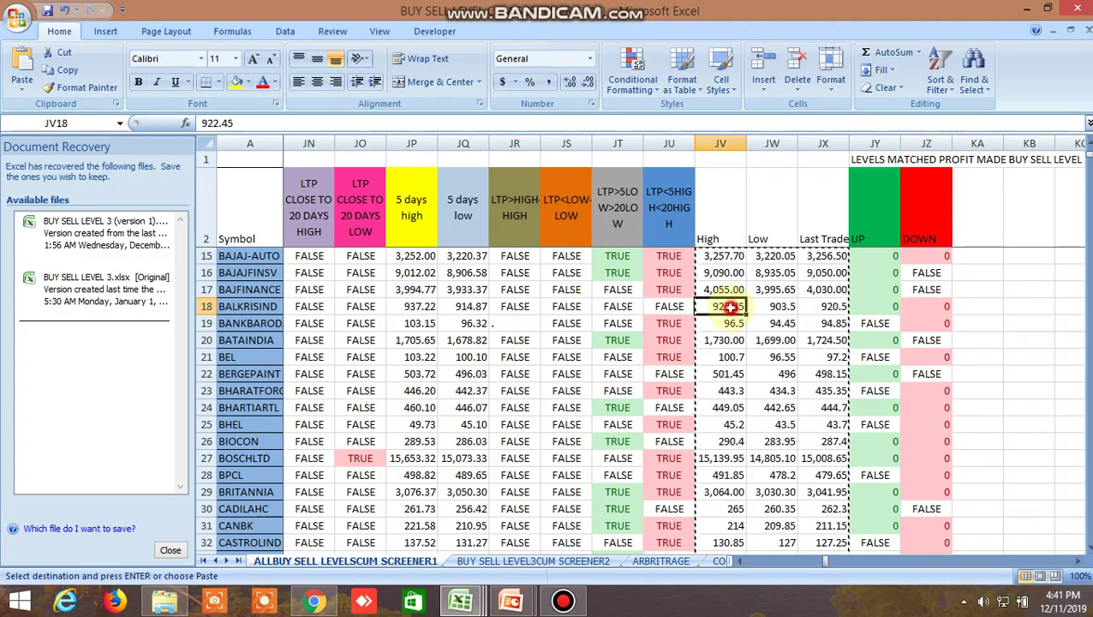
{"action": "left_click", "coordinate": [776, 306]}
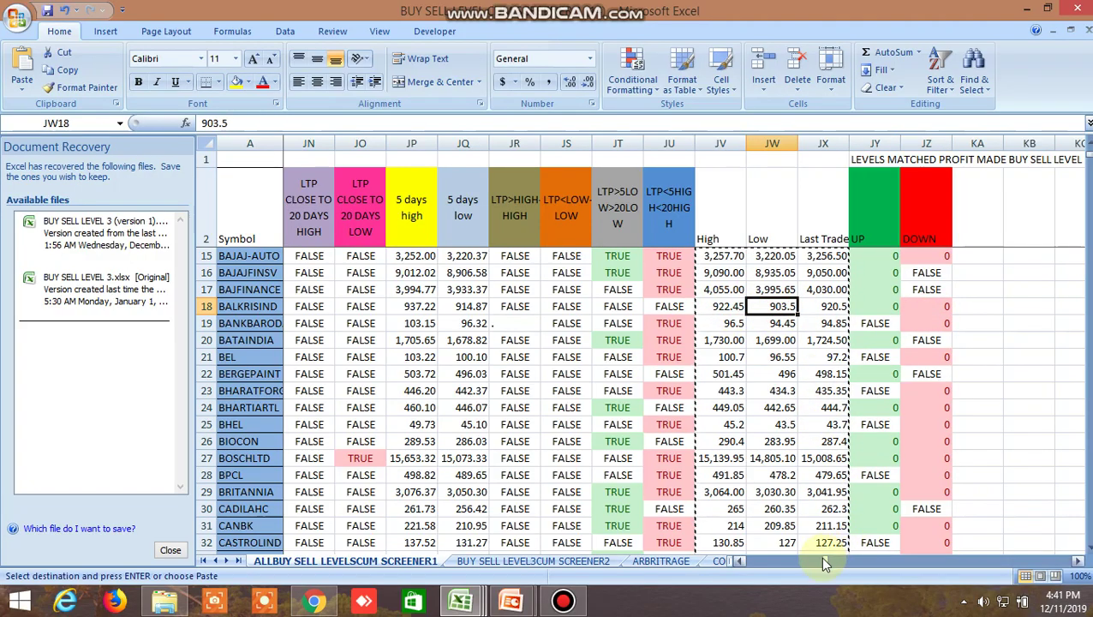
{"action": "mouse_move", "coordinate": [821, 558]}
{"action": "left_mouse_down"}
{"action": "mouse_move", "coordinate": [775, 574]}
{"action": "mouse_move", "coordinate": [737, 567]}
{"action": "left_mouse_up"}
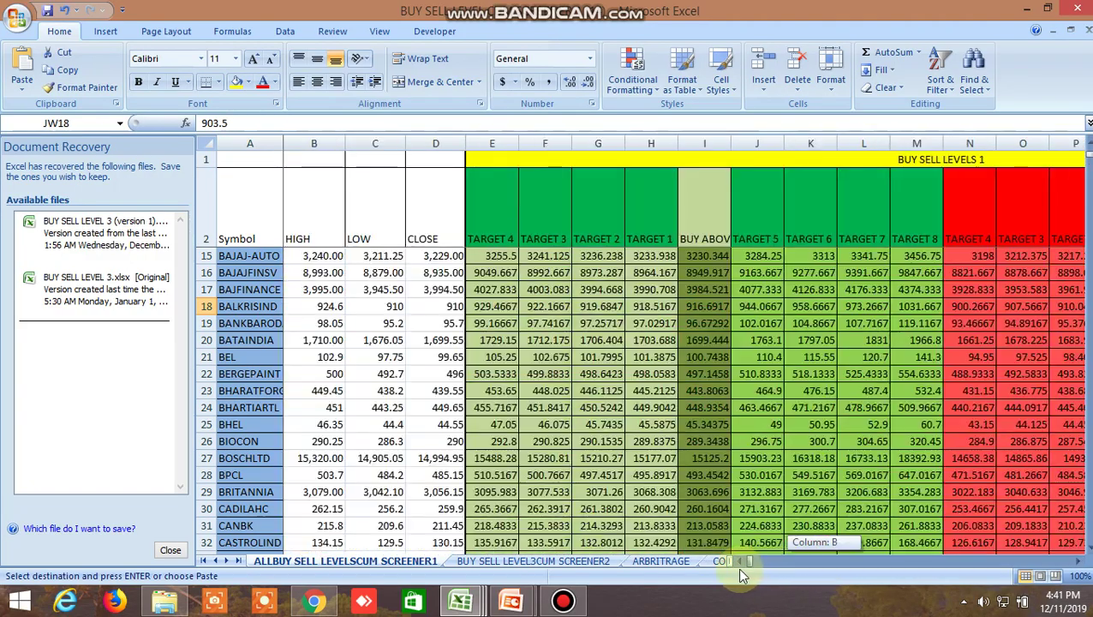
{"action": "left_click", "coordinate": [704, 308]}
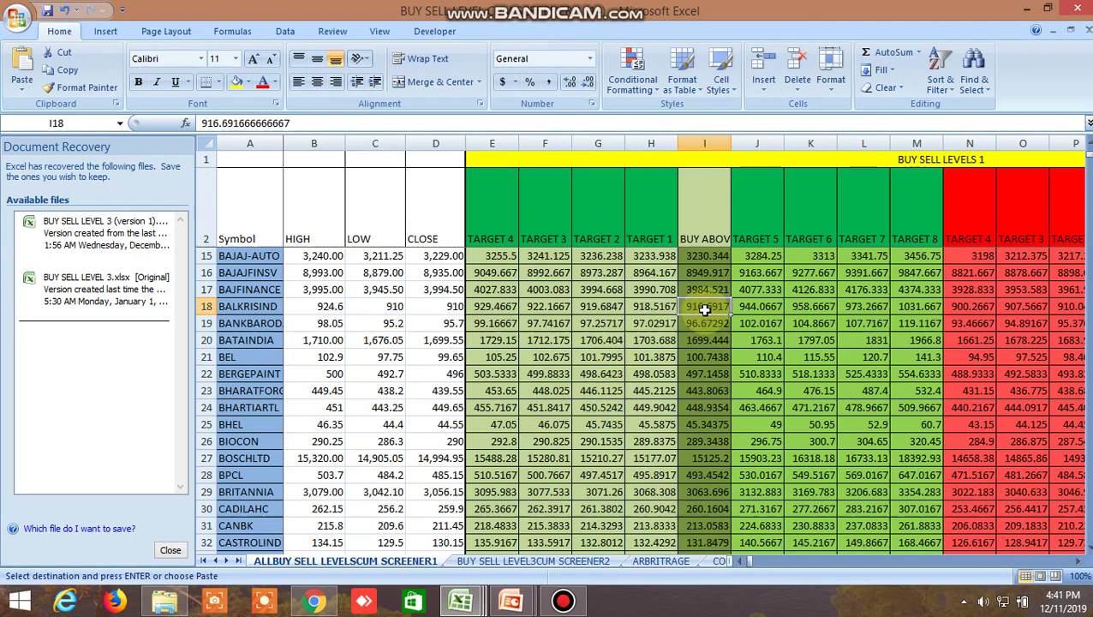
{"action": "left_click", "coordinate": [314, 601]}
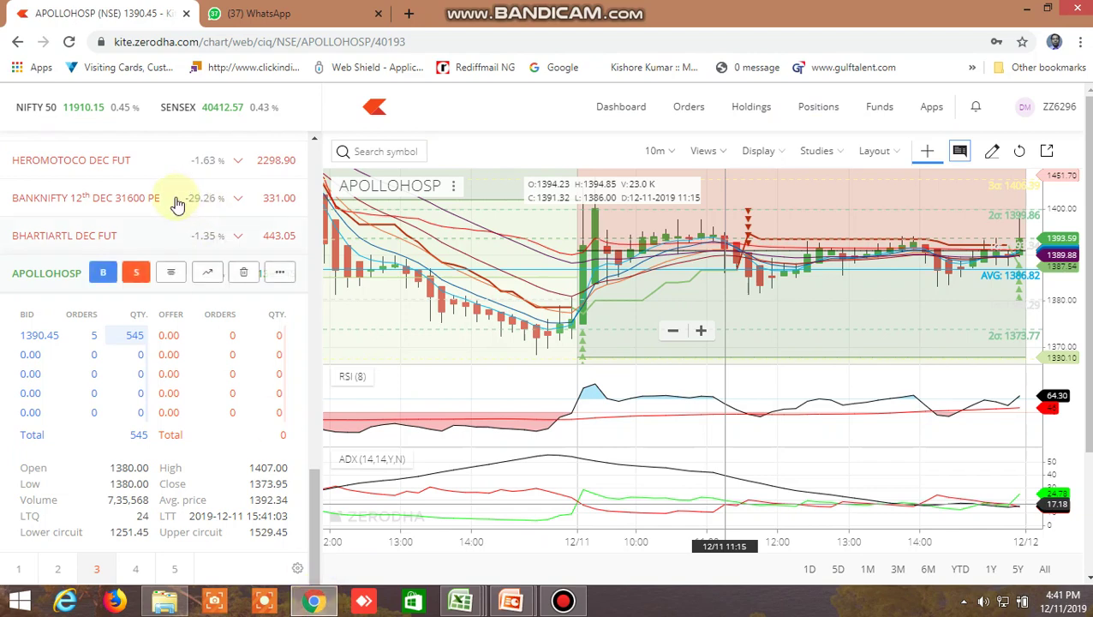
Step: Switch from the December futures watchlist to stock watchlist 1
{"action": "scroll", "coordinate": [138, 225], "scroll_direction": "up", "scroll_amount": 2}
{"action": "scroll", "coordinate": [139, 230], "scroll_direction": "up", "scroll_amount": 5}
{"action": "scroll", "coordinate": [141, 228], "scroll_direction": "up", "scroll_amount": 5}
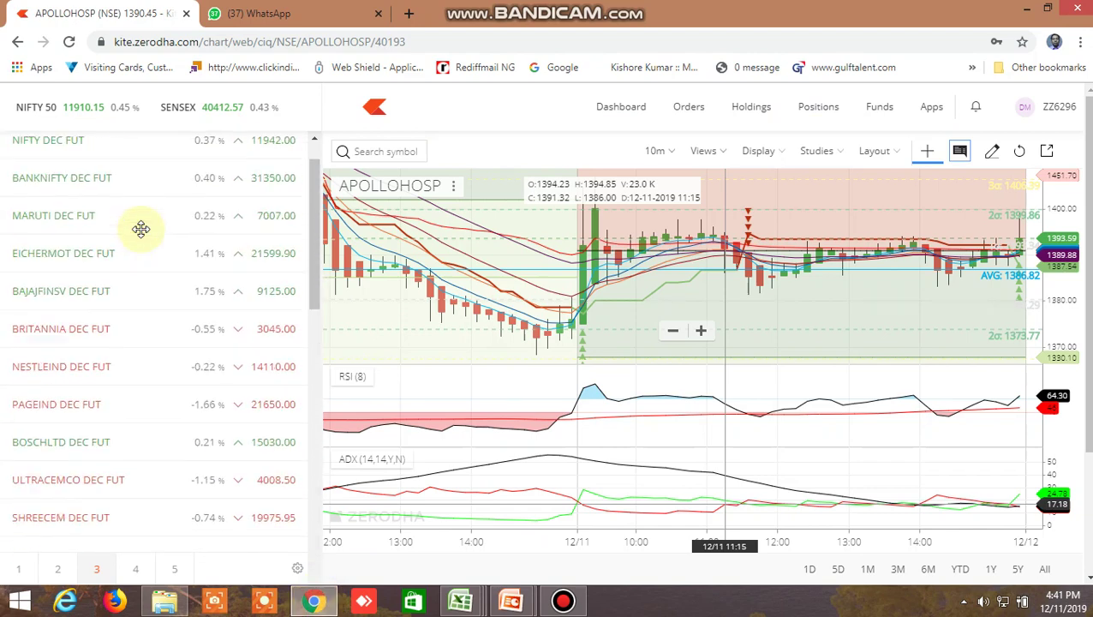
{"action": "scroll", "coordinate": [128, 267], "scroll_direction": "down", "scroll_amount": 1}
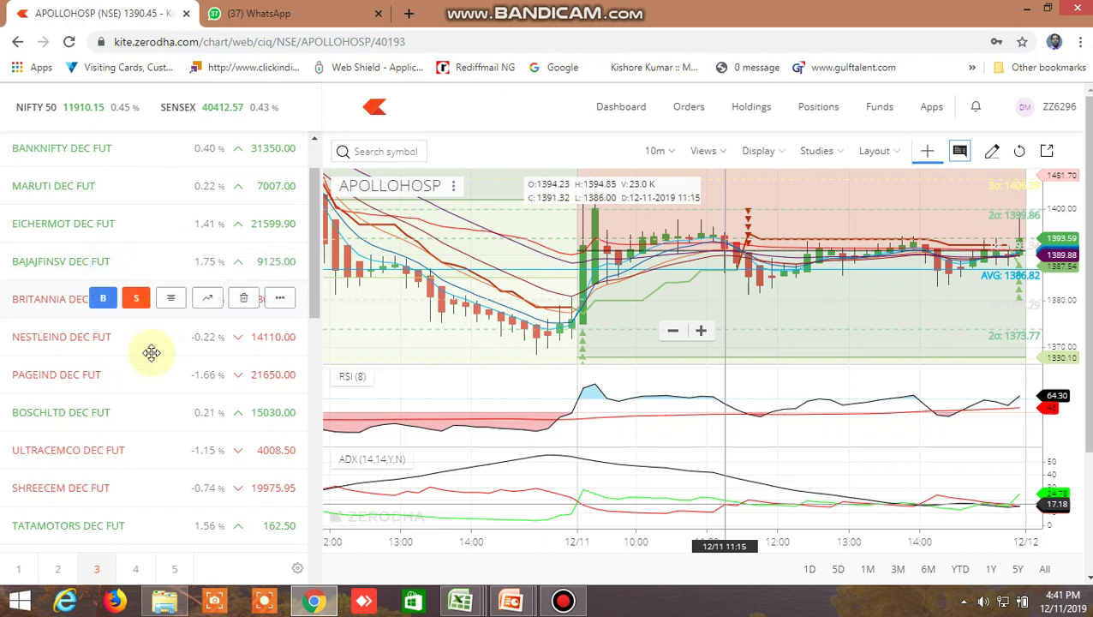
{"action": "left_click", "coordinate": [18, 568]}
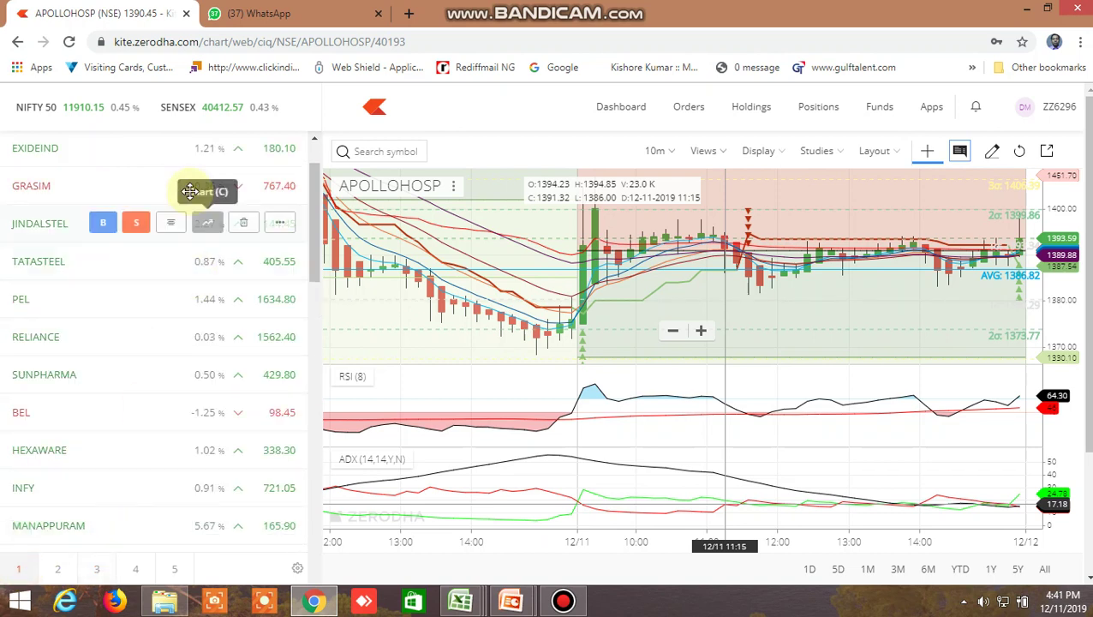
Step: Scroll through the stocks and reveal APOLLOHOSP's OHLC stats, volume 735568, average price 1392.34
{"action": "scroll", "coordinate": [186, 189], "scroll_direction": "up", "scroll_amount": 2}
{"action": "scroll", "coordinate": [187, 190], "scroll_direction": "down", "scroll_amount": 1}
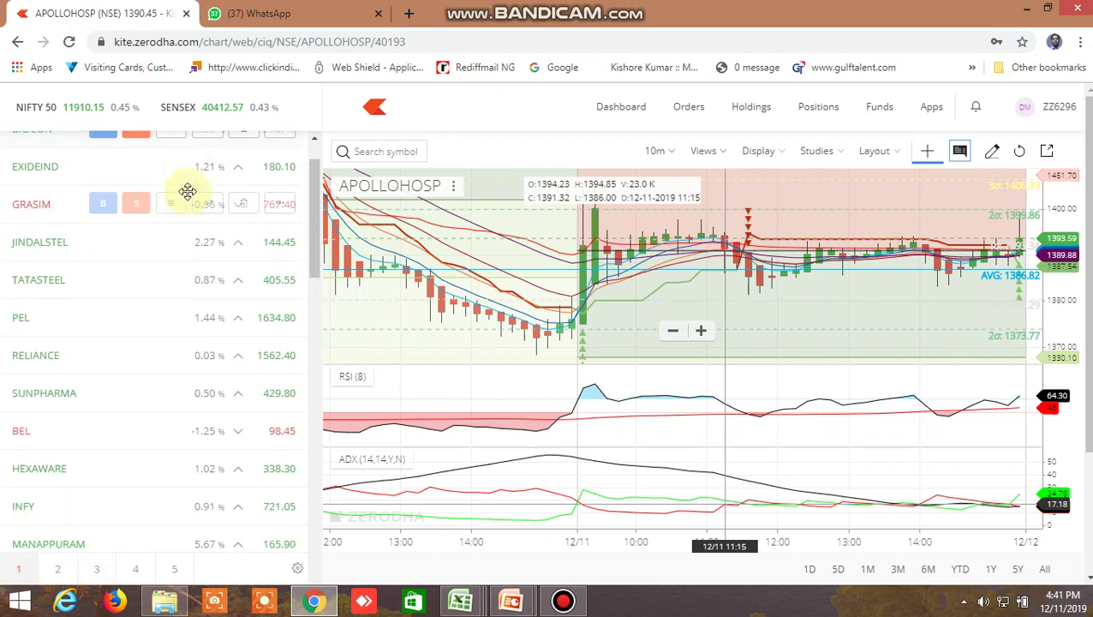
{"action": "scroll", "coordinate": [187, 190], "scroll_direction": "down", "scroll_amount": 1}
{"action": "scroll", "coordinate": [187, 193], "scroll_direction": "down", "scroll_amount": 1}
{"action": "scroll", "coordinate": [187, 195], "scroll_direction": "down", "scroll_amount": 1}
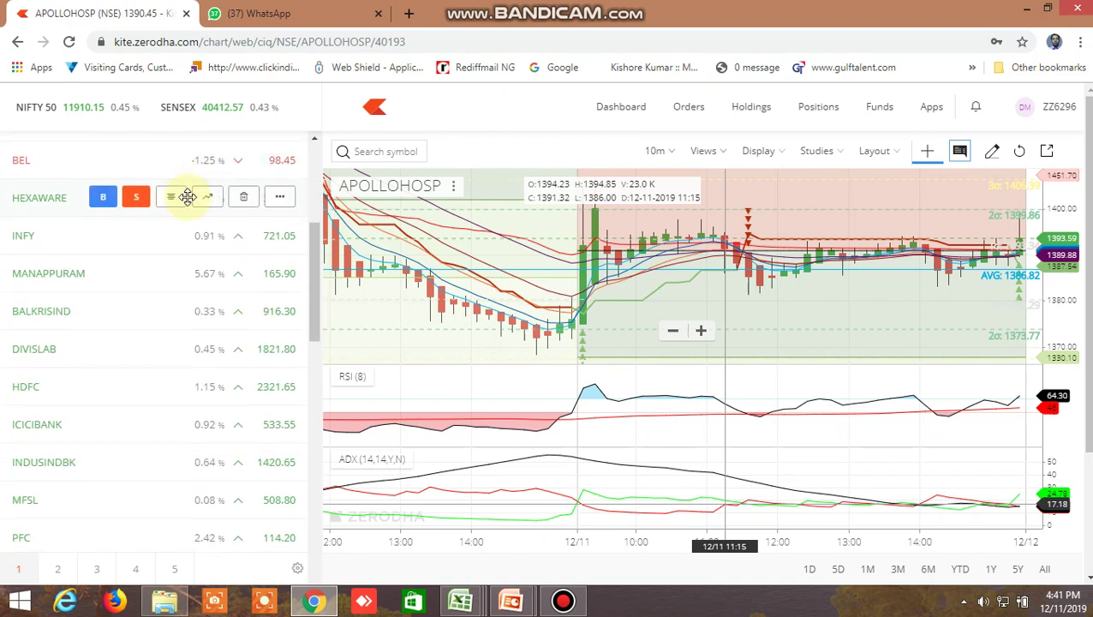
{"action": "scroll", "coordinate": [188, 203], "scroll_direction": "down", "scroll_amount": 2}
{"action": "scroll", "coordinate": [191, 209], "scroll_direction": "down", "scroll_amount": 2}
{"action": "scroll", "coordinate": [193, 214], "scroll_direction": "down", "scroll_amount": 1}
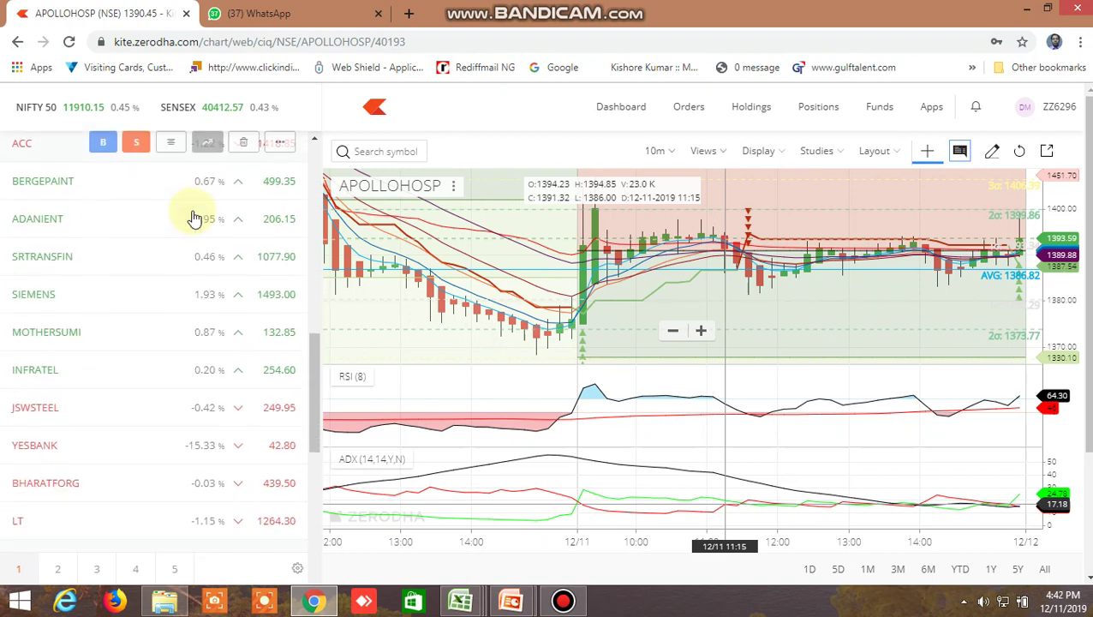
{"action": "scroll", "coordinate": [194, 217], "scroll_direction": "down", "scroll_amount": 1}
{"action": "scroll", "coordinate": [192, 215], "scroll_direction": "down", "scroll_amount": 1}
{"action": "scroll", "coordinate": [192, 213], "scroll_direction": "down", "scroll_amount": 2}
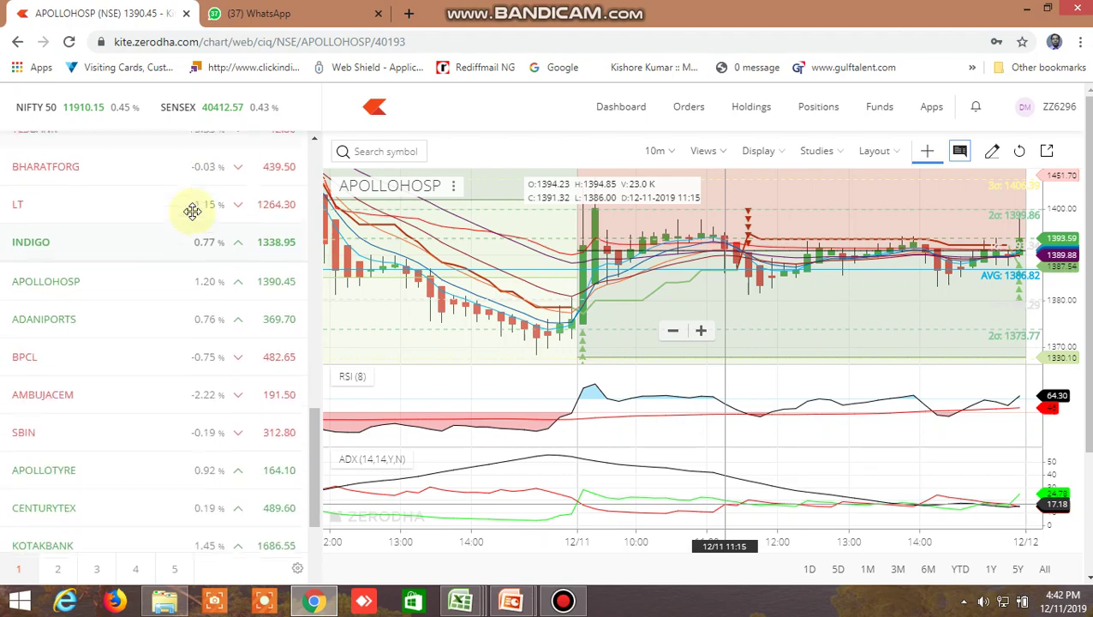
{"action": "scroll", "coordinate": [192, 213], "scroll_direction": "down", "scroll_amount": 1}
{"action": "scroll", "coordinate": [192, 212], "scroll_direction": "down", "scroll_amount": 1}
{"action": "scroll", "coordinate": [192, 212], "scroll_direction": "down", "scroll_amount": 2}
{"action": "scroll", "coordinate": [191, 213], "scroll_direction": "down", "scroll_amount": 1}
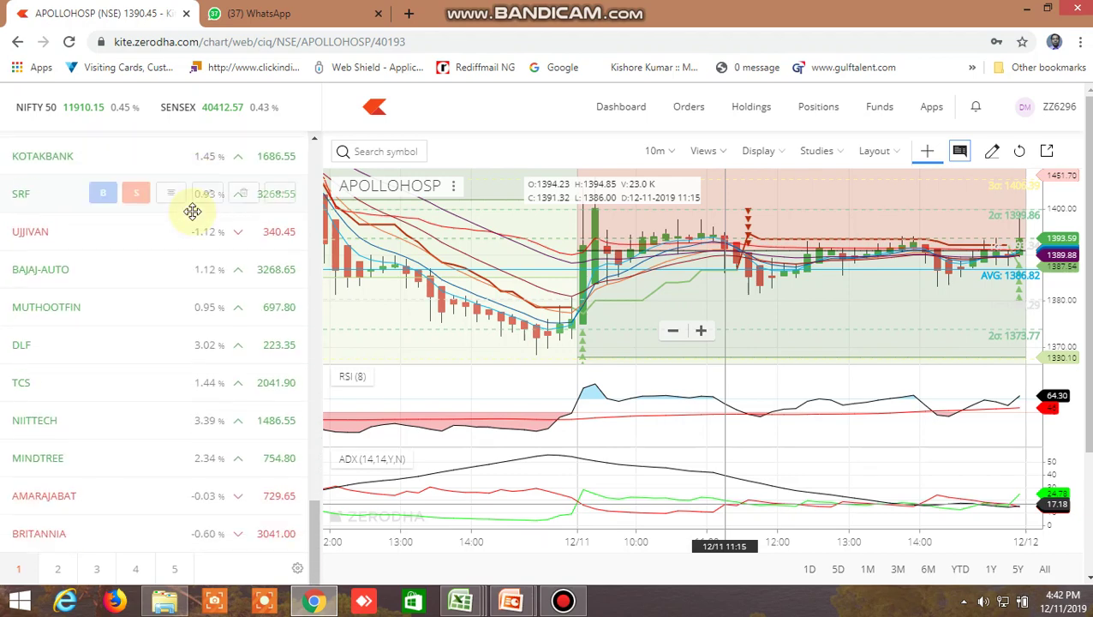
{"action": "scroll", "coordinate": [190, 208], "scroll_direction": "down", "scroll_amount": 1}
{"action": "scroll", "coordinate": [173, 242], "scroll_direction": "down", "scroll_amount": 1}
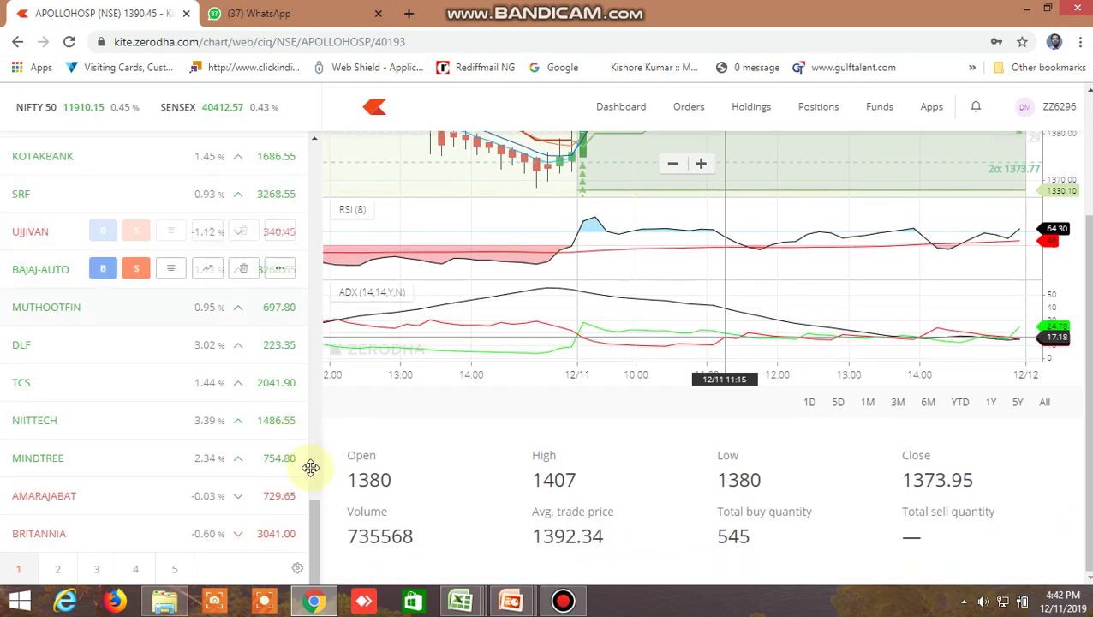
{"action": "mouse_move", "coordinate": [312, 512]}
{"action": "left_mouse_down"}
{"action": "mouse_move", "coordinate": [317, 409]}
{"action": "mouse_move", "coordinate": [361, 250]}
{"action": "left_mouse_up"}
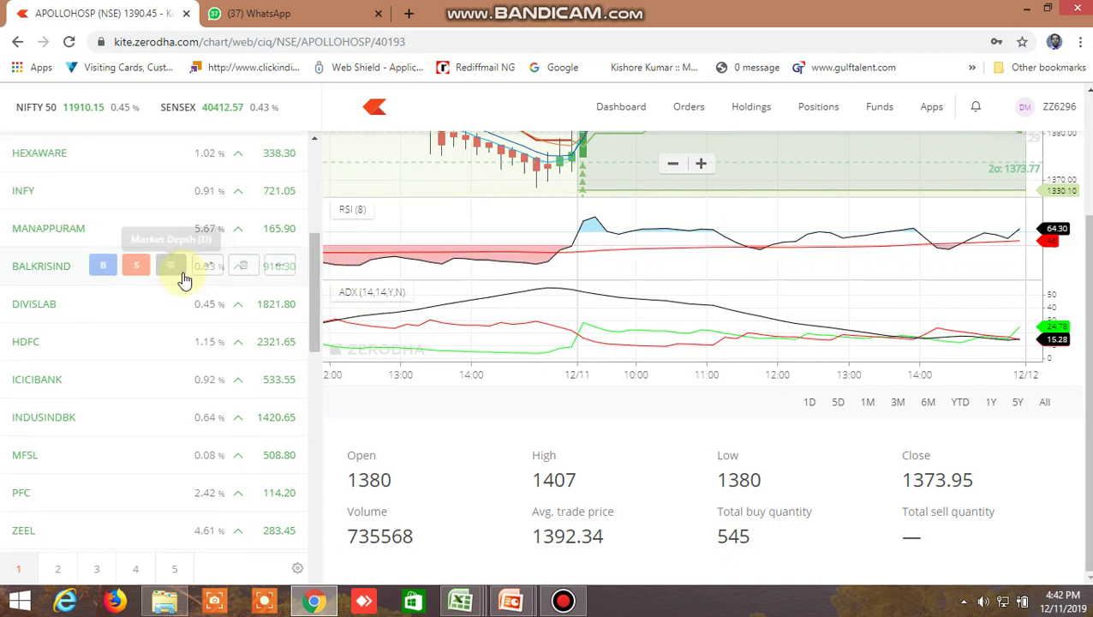
Step: Show BALKRISIND's market depth and chart, then return to the screener's row 18
{"action": "left_click", "coordinate": [173, 268]}
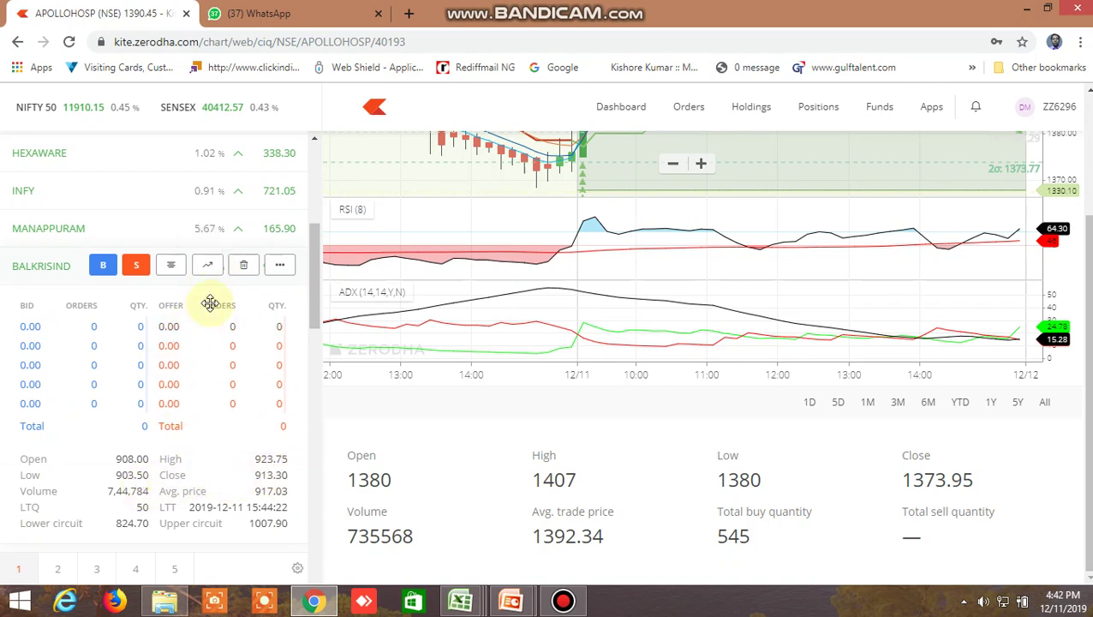
{"action": "left_click", "coordinate": [207, 264]}
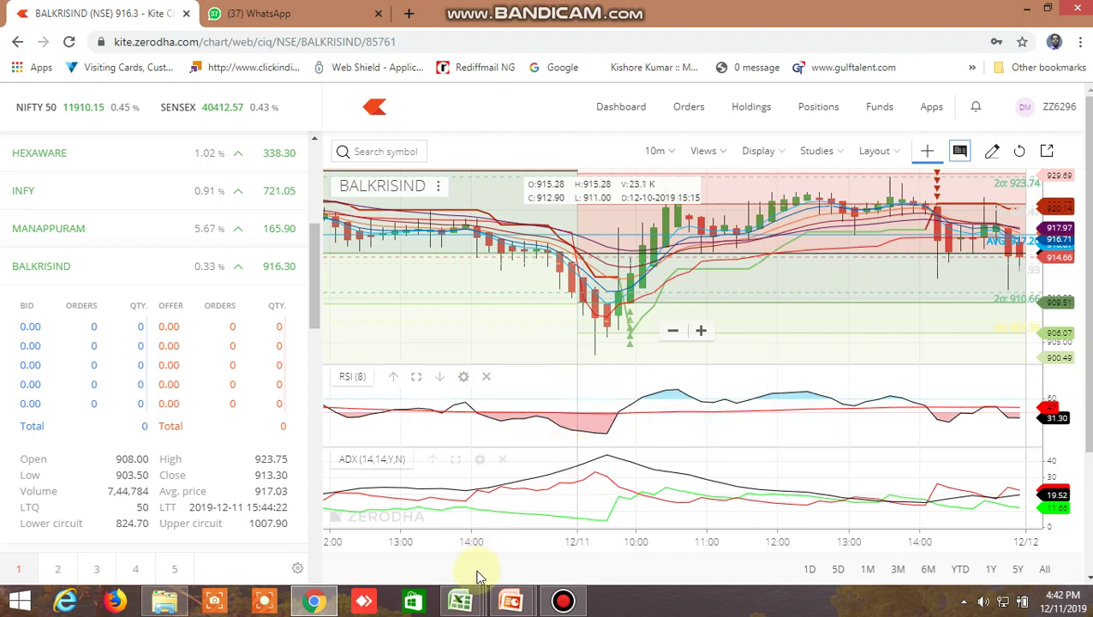
{"action": "mouse_move", "coordinate": [461, 601]}
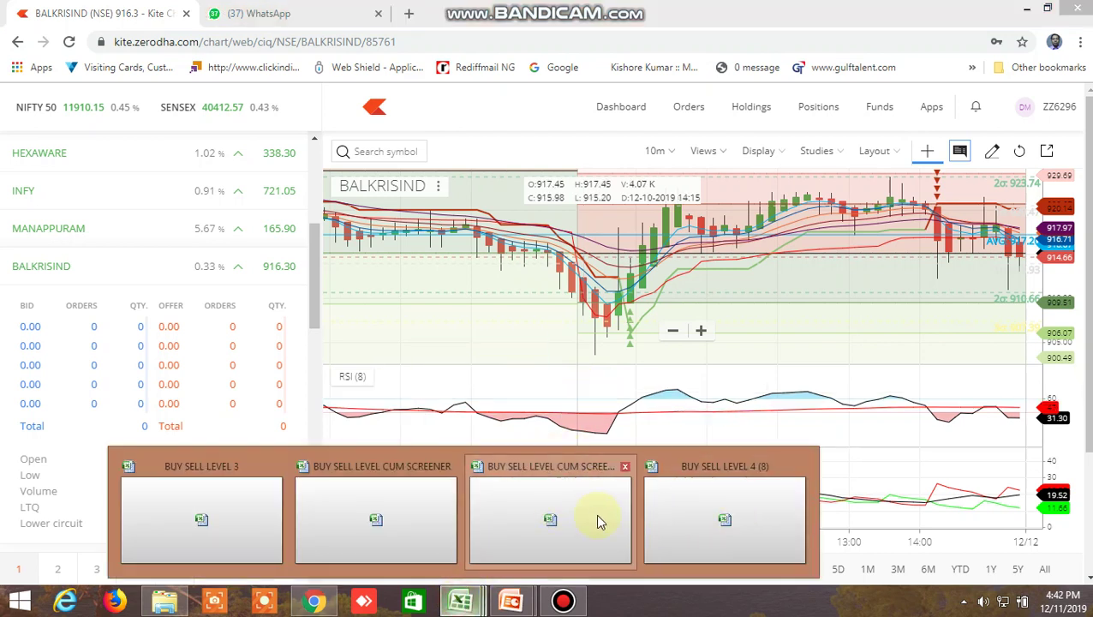
{"action": "left_click", "coordinate": [599, 519]}
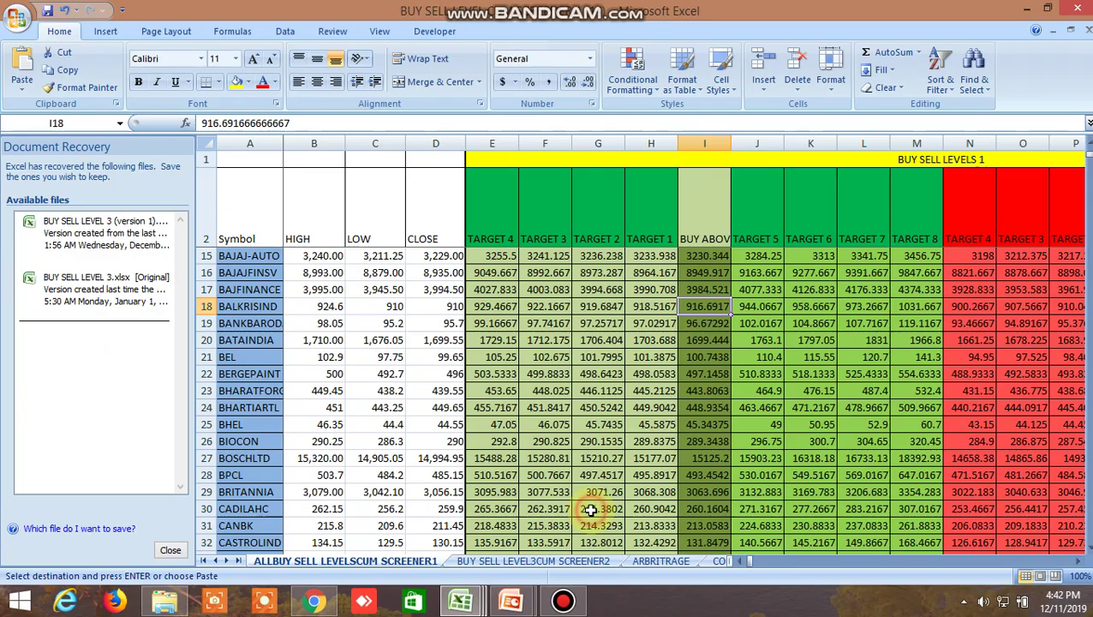
Step: Compare BALKRISIND's sell-below R18 and targets P18 and O18 with Kite, then bring up BUY SELL LEVEL 4
{"action": "left_click", "coordinate": [1080, 561]}
{"action": "left_click", "coordinate": [1079, 561]}
{"action": "left_click", "coordinate": [1079, 561]}
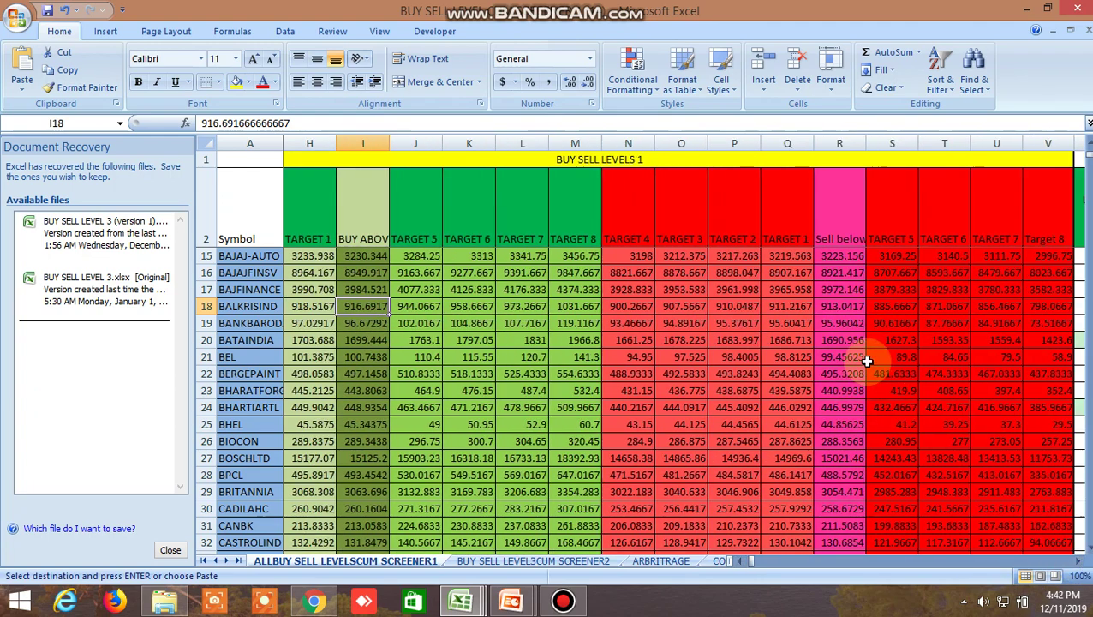
{"action": "left_click", "coordinate": [838, 307]}
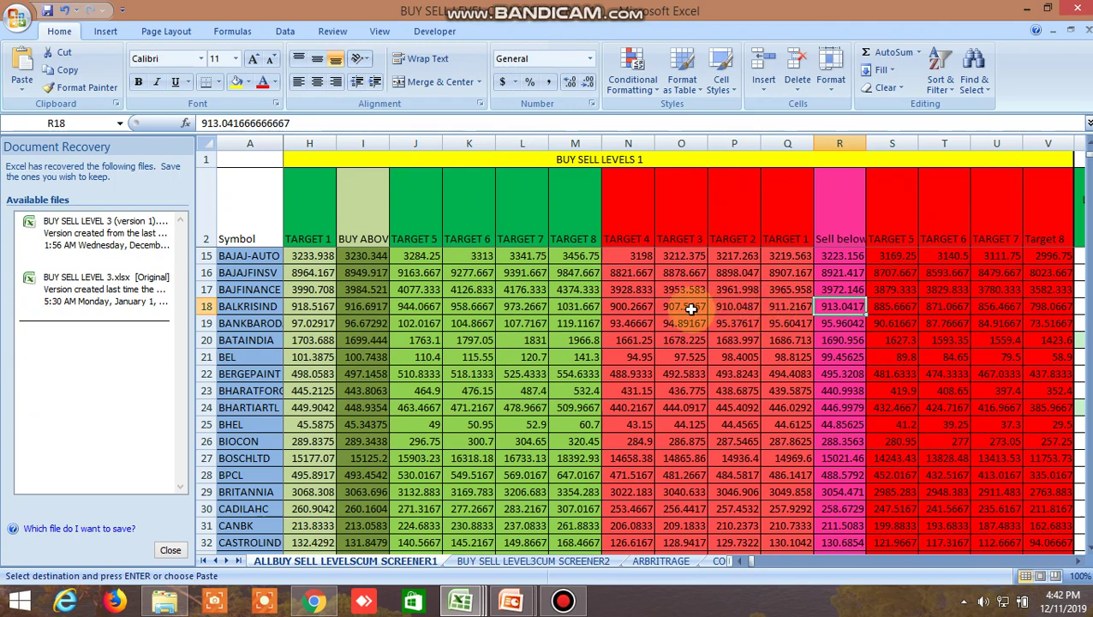
{"action": "key", "text": "Left"}
{"action": "key", "text": "Left"}
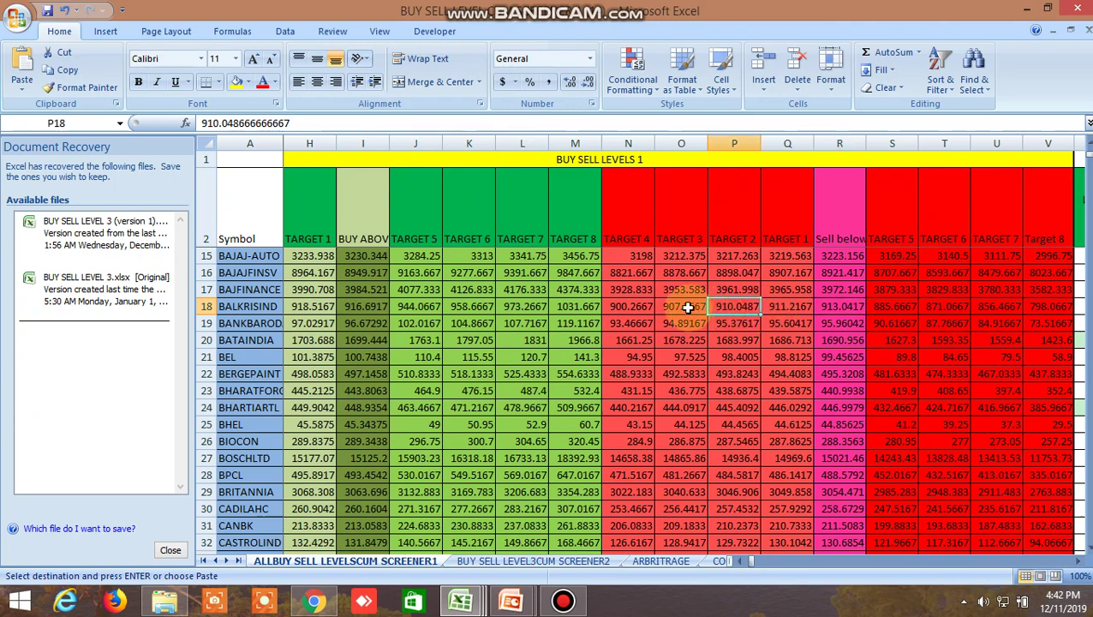
{"action": "left_click", "coordinate": [688, 308]}
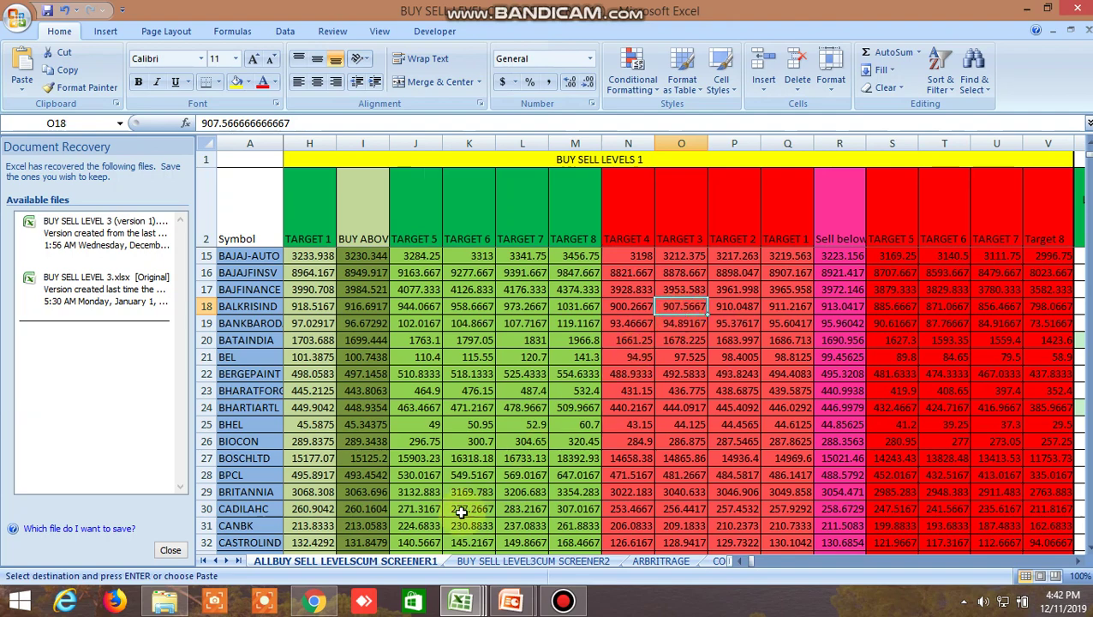
{"action": "left_click", "coordinate": [315, 601]}
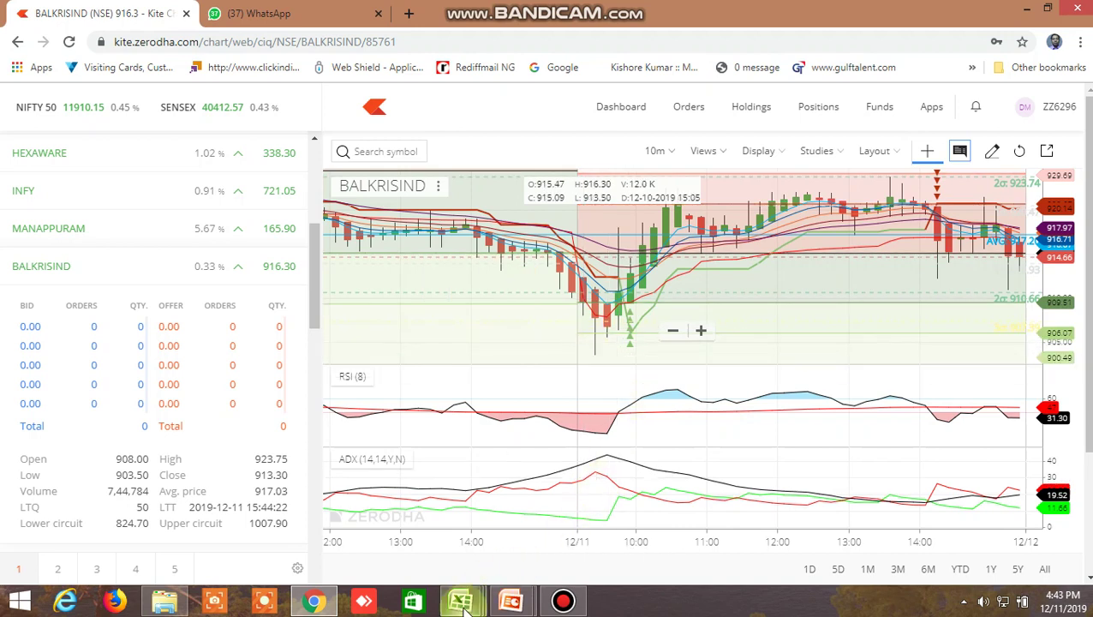
{"action": "mouse_move", "coordinate": [461, 601]}
{"action": "left_click", "coordinate": [732, 522]}
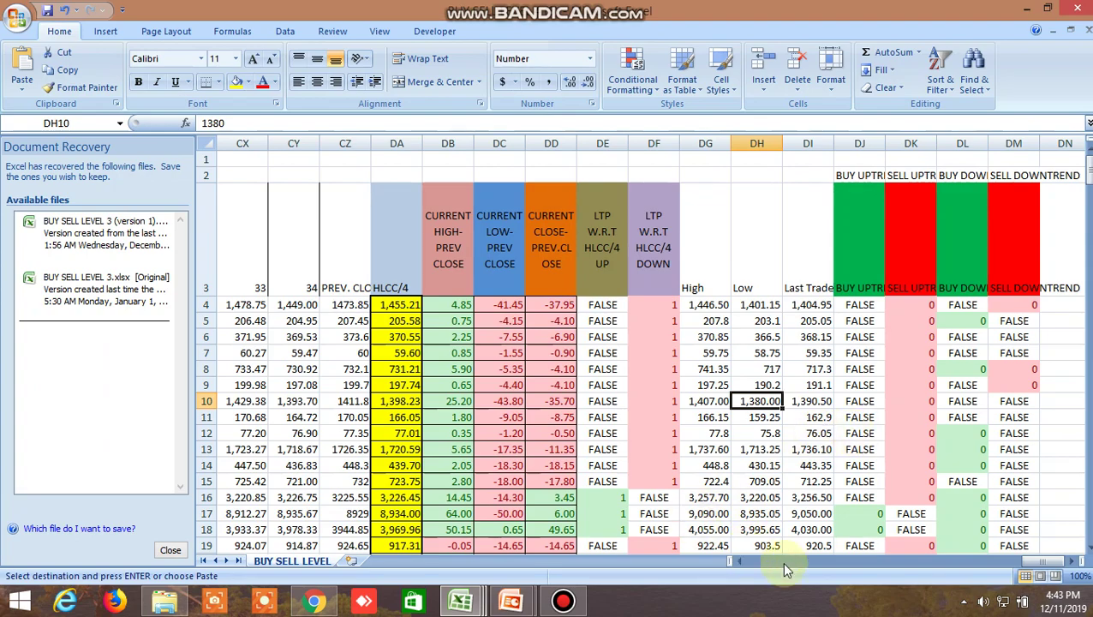
{"action": "left_click_drag", "start_coordinate": [783, 564], "coordinate": [749, 574]}
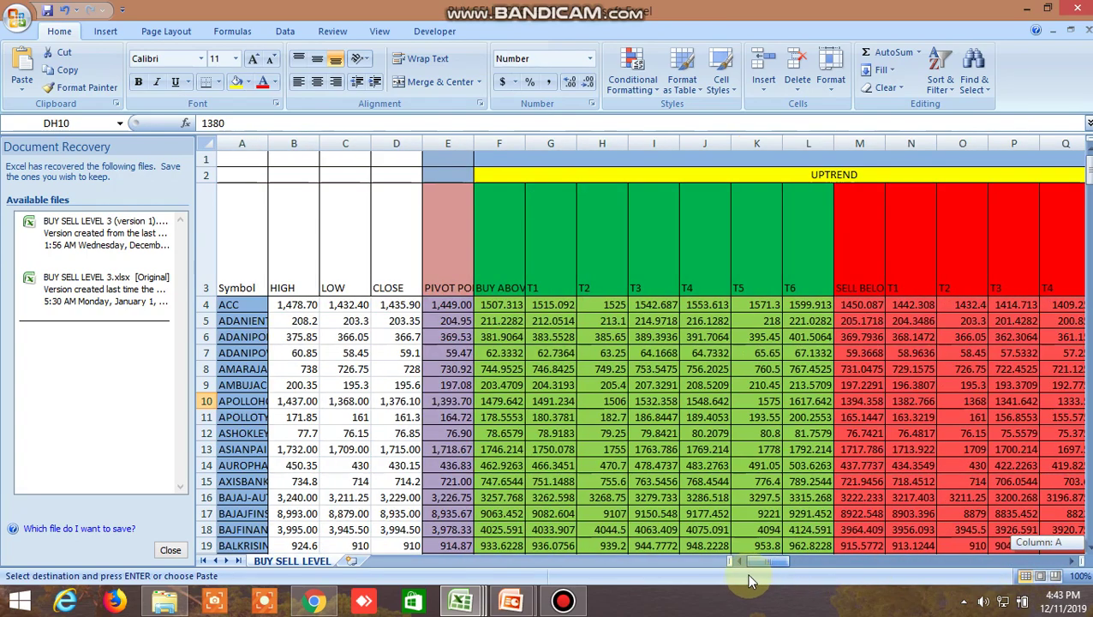
{"action": "scroll", "coordinate": [458, 442], "scroll_direction": "down", "scroll_amount": 4}
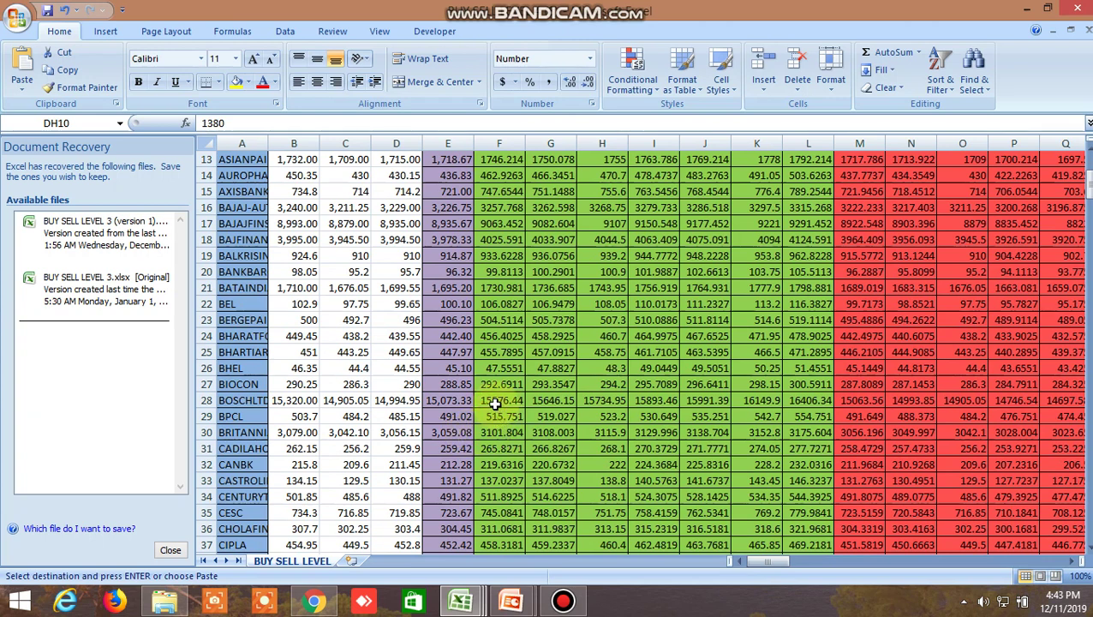
{"action": "left_click", "coordinate": [570, 604]}
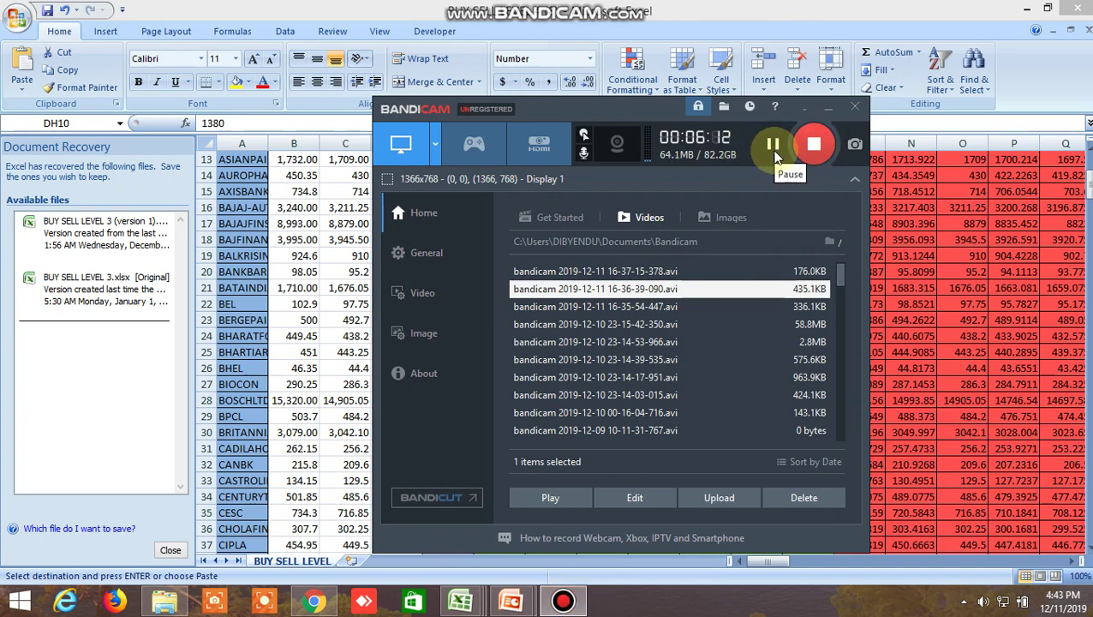
{"action": "left_click", "coordinate": [829, 111]}
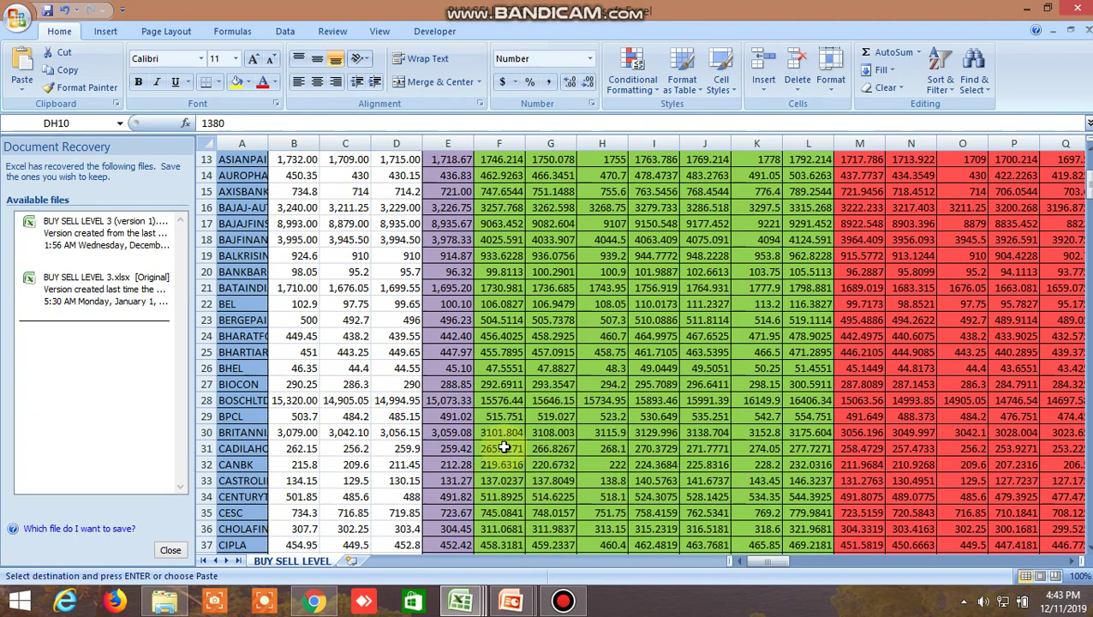
{"action": "scroll", "coordinate": [517, 401], "scroll_direction": "up", "scroll_amount": 4}
{"action": "scroll", "coordinate": [517, 400], "scroll_direction": "down", "scroll_amount": 2}
{"action": "scroll", "coordinate": [517, 401], "scroll_direction": "down", "scroll_amount": 8}
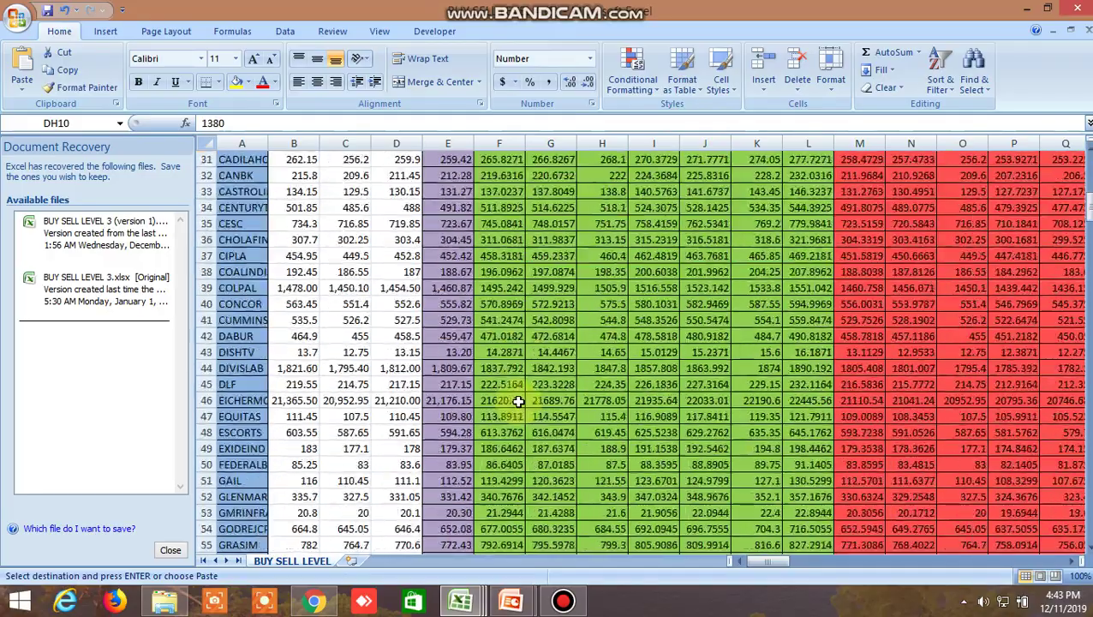
{"action": "scroll", "coordinate": [517, 401], "scroll_direction": "down", "scroll_amount": 7}
{"action": "scroll", "coordinate": [518, 401], "scroll_direction": "down", "scroll_amount": 6}
{"action": "scroll", "coordinate": [518, 401], "scroll_direction": "down", "scroll_amount": 6}
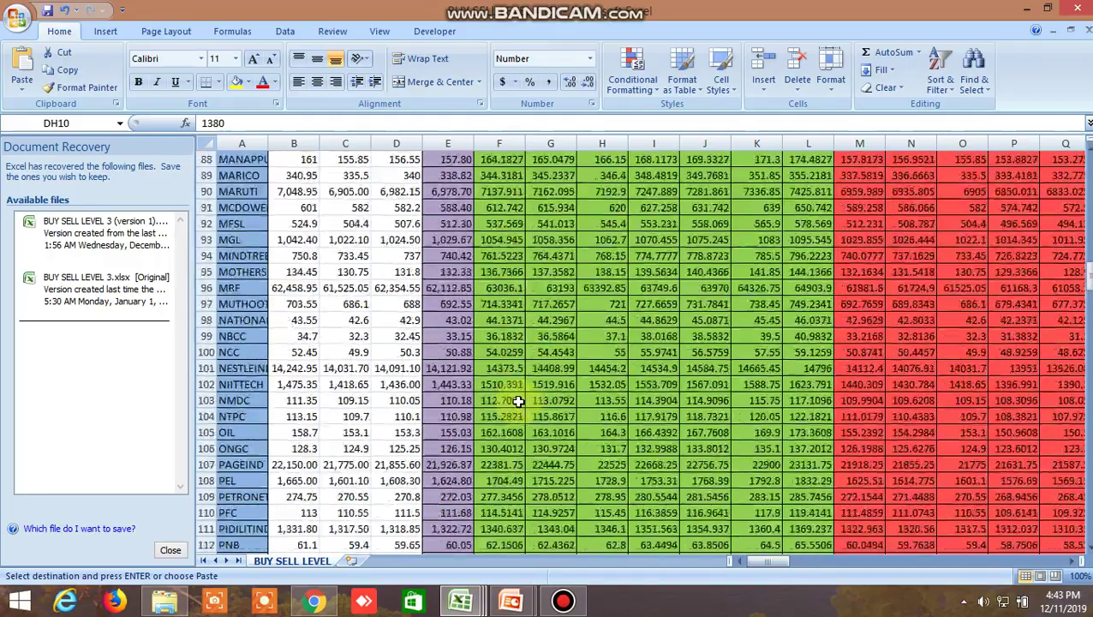
{"action": "scroll", "coordinate": [518, 401], "scroll_direction": "up", "scroll_amount": 4}
{"action": "scroll", "coordinate": [518, 401], "scroll_direction": "up", "scroll_amount": 4}
{"action": "scroll", "coordinate": [518, 401], "scroll_direction": "up", "scroll_amount": 4}
{"action": "scroll", "coordinate": [518, 401], "scroll_direction": "up", "scroll_amount": 3}
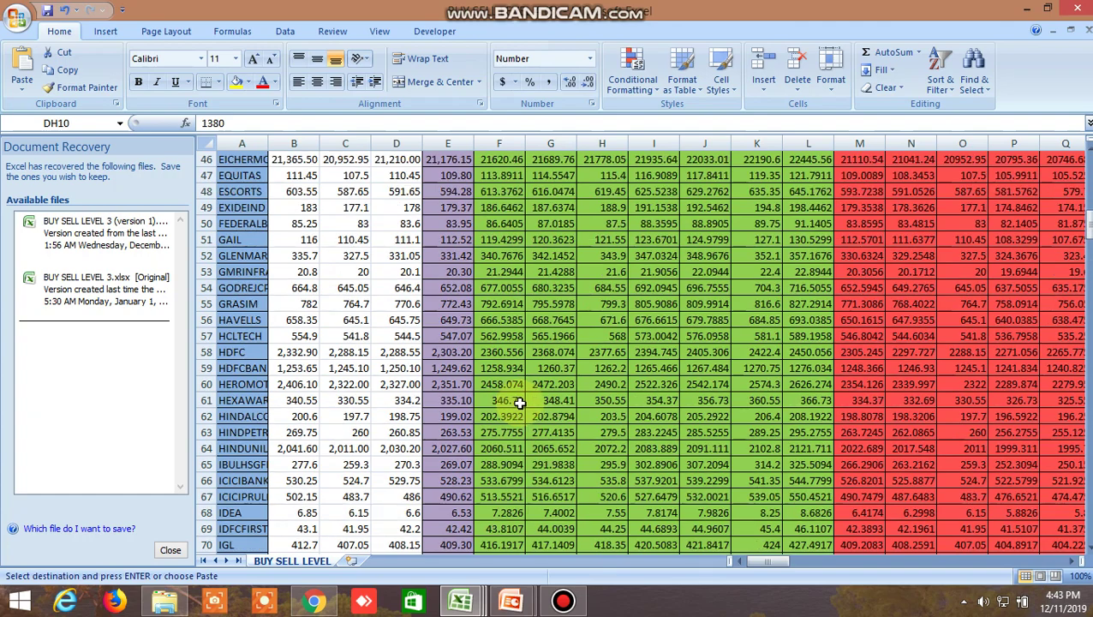
{"action": "scroll", "coordinate": [518, 401], "scroll_direction": "up", "scroll_amount": 3}
{"action": "scroll", "coordinate": [519, 401], "scroll_direction": "up", "scroll_amount": 4}
{"action": "scroll", "coordinate": [519, 400], "scroll_direction": "up", "scroll_amount": 1}
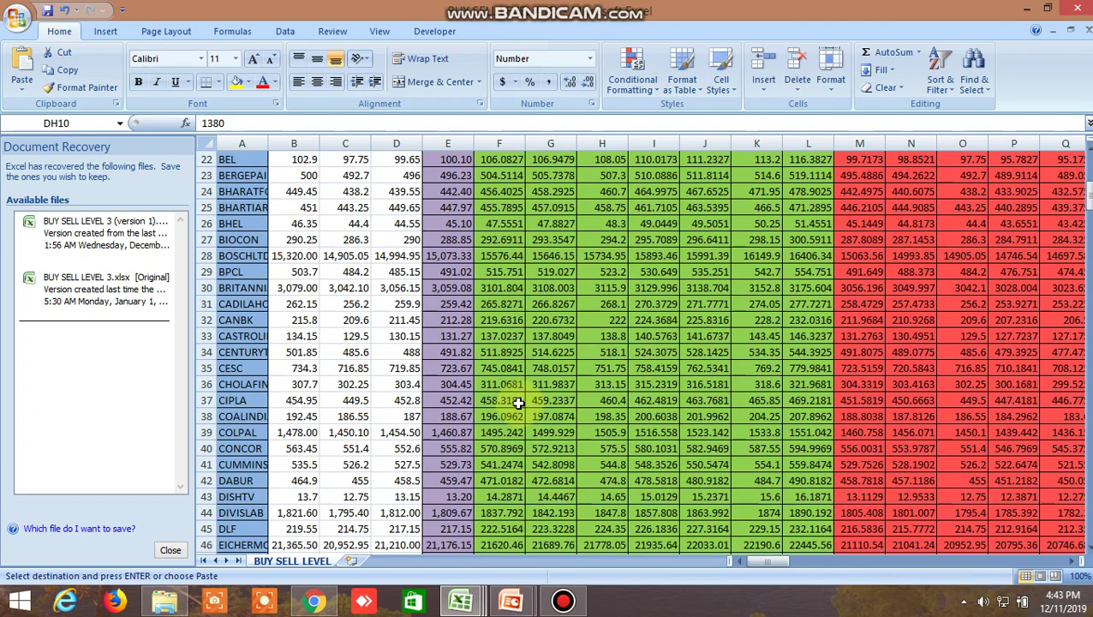
{"action": "scroll", "coordinate": [518, 401], "scroll_direction": "up", "scroll_amount": 2}
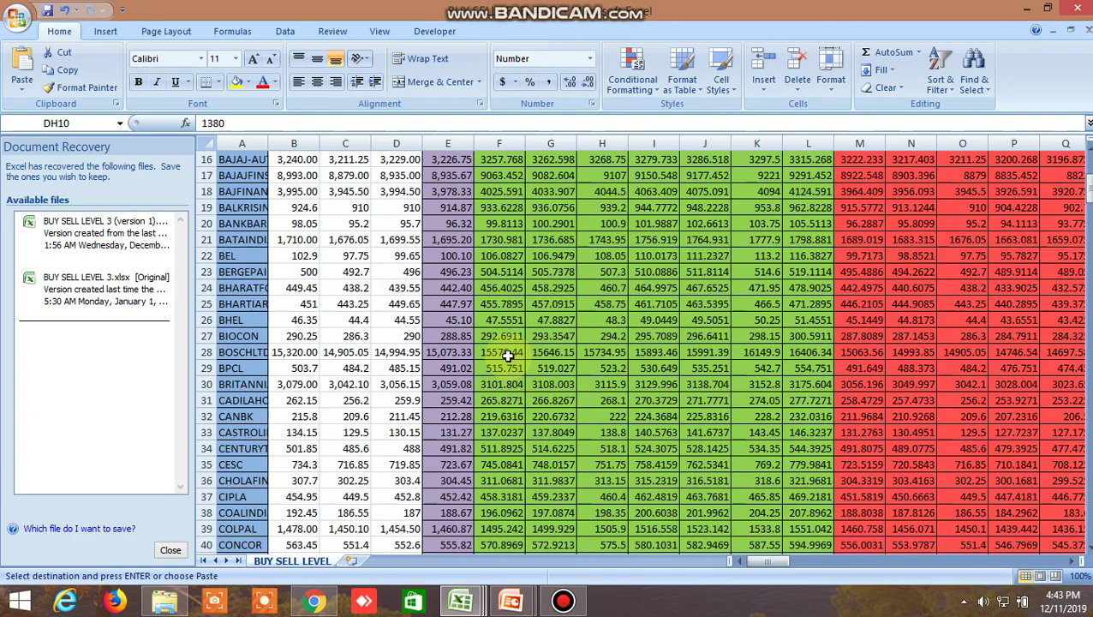
{"action": "scroll", "coordinate": [479, 335], "scroll_direction": "up", "scroll_amount": 2}
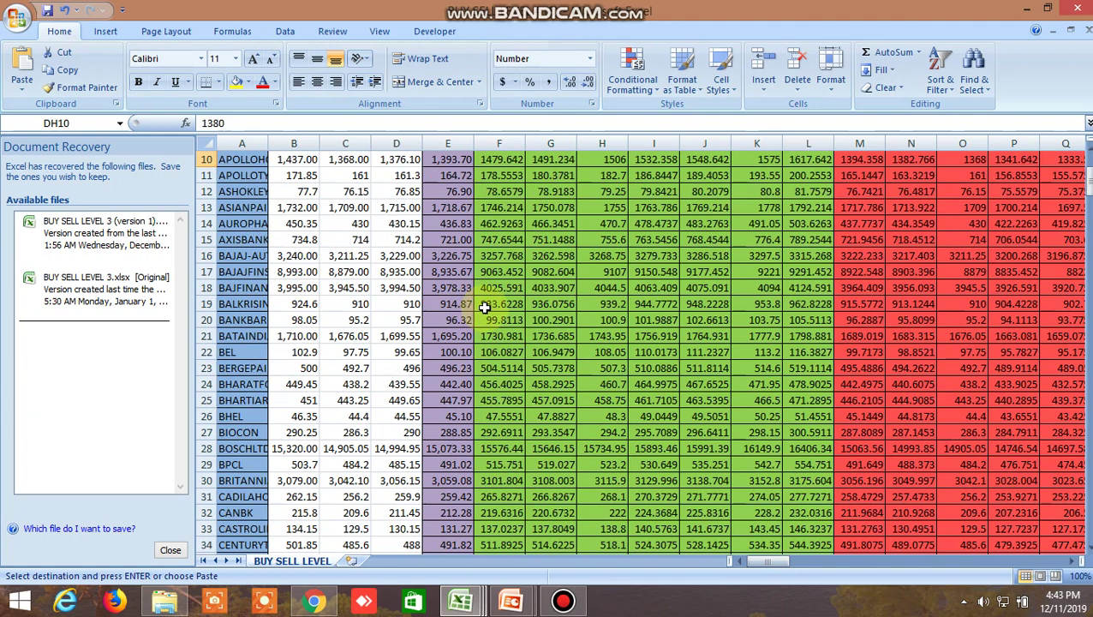
{"action": "left_click", "coordinate": [487, 305]}
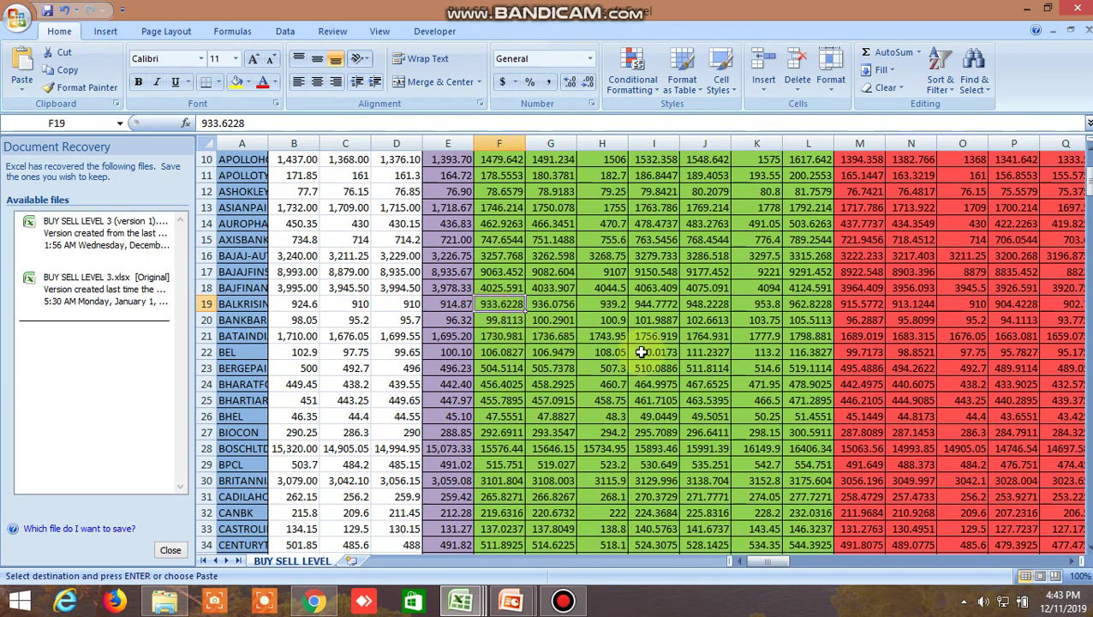
{"action": "left_click", "coordinate": [865, 305]}
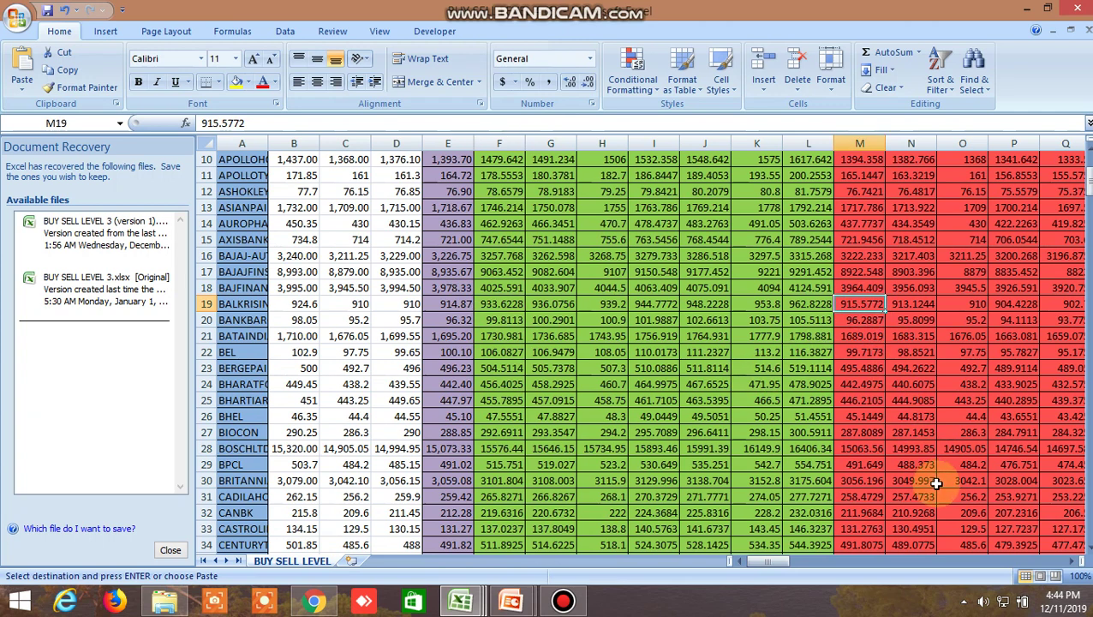
{"action": "left_click_drag", "start_coordinate": [783, 563], "coordinate": [789, 561]}
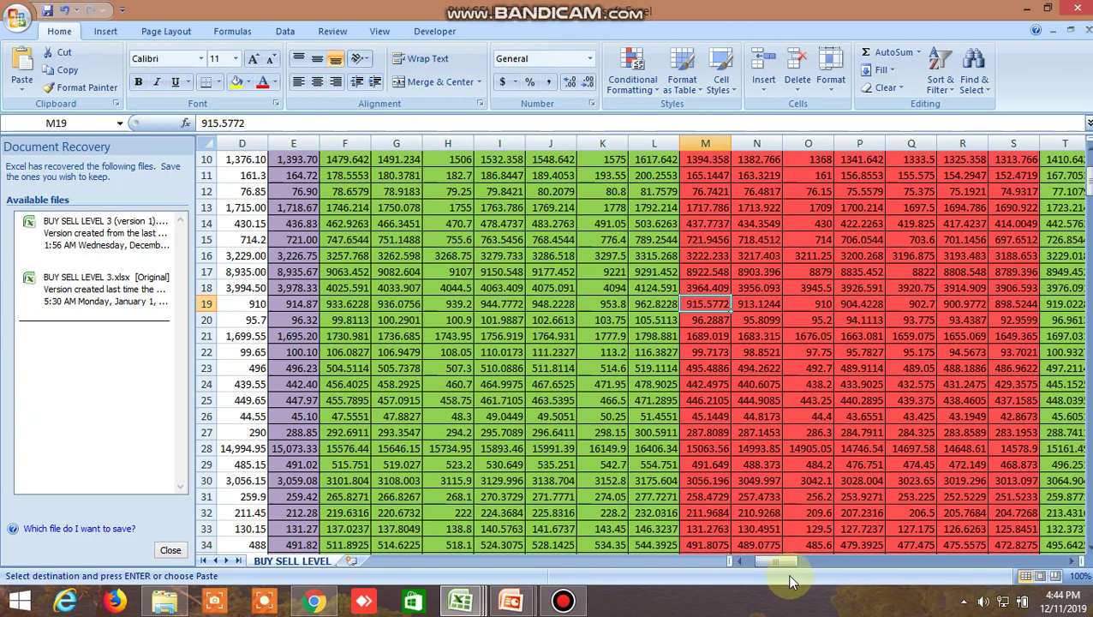
{"action": "mouse_move", "coordinate": [461, 601]}
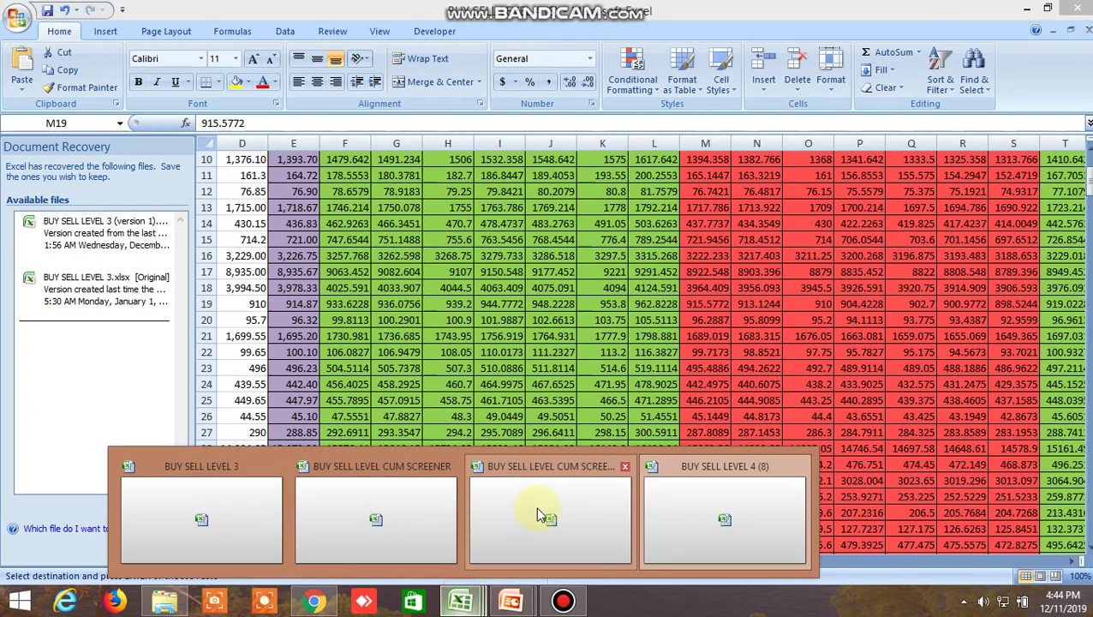
Step: Switch to the BUY SELL LEVEL CUM SCREENER workbook and scroll right to the levels-matched columns JT–JZ
{"action": "left_click", "coordinate": [545, 506]}
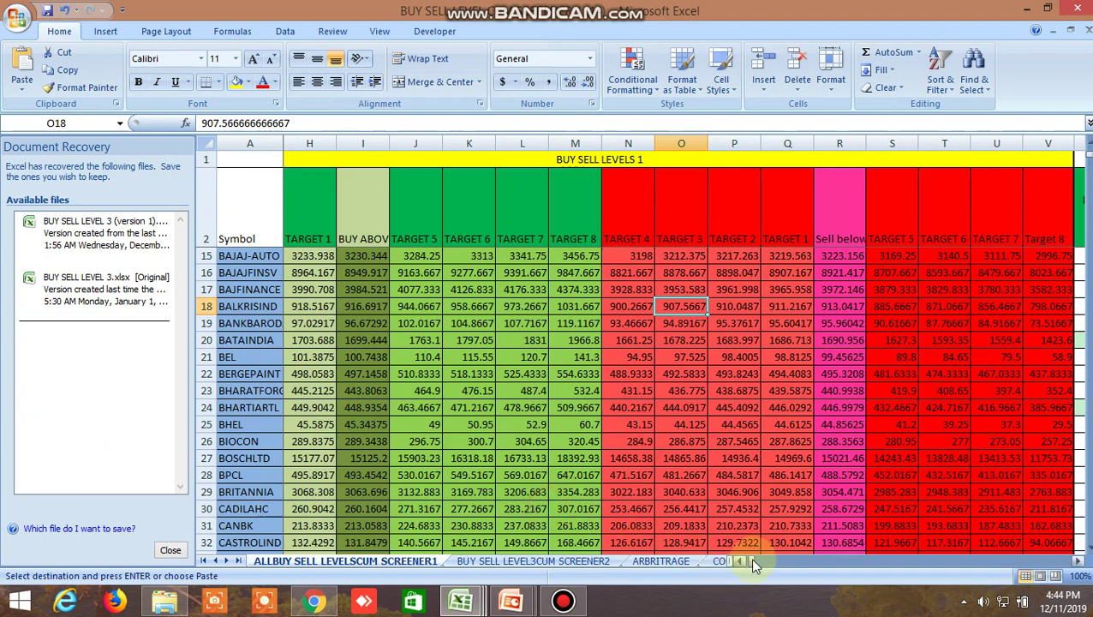
{"action": "left_click", "coordinate": [562, 600]}
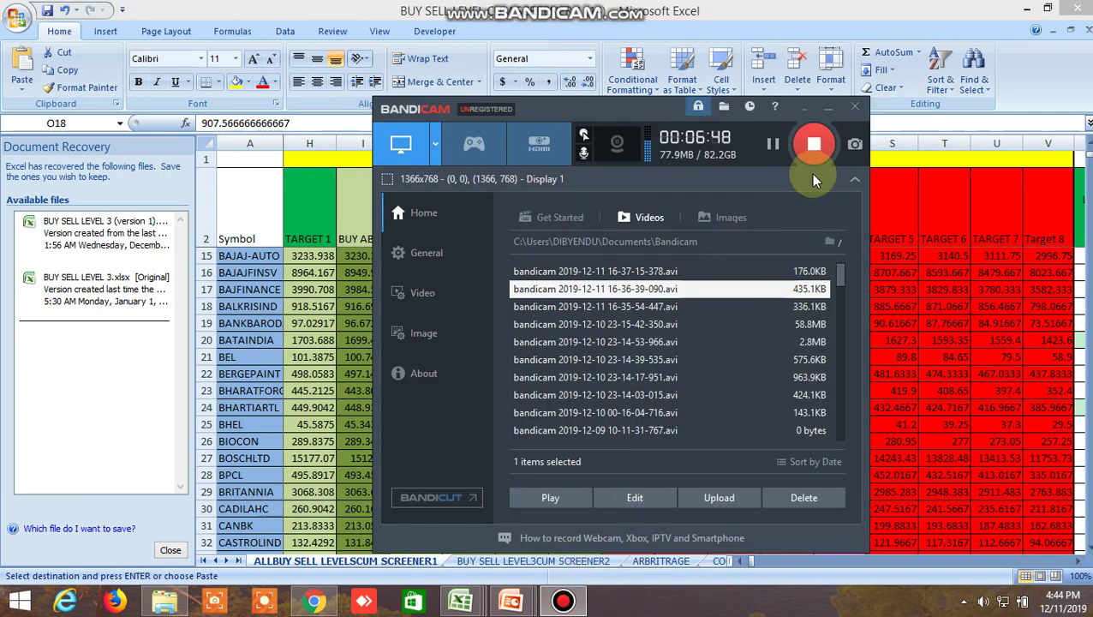
{"action": "left_click", "coordinate": [828, 109]}
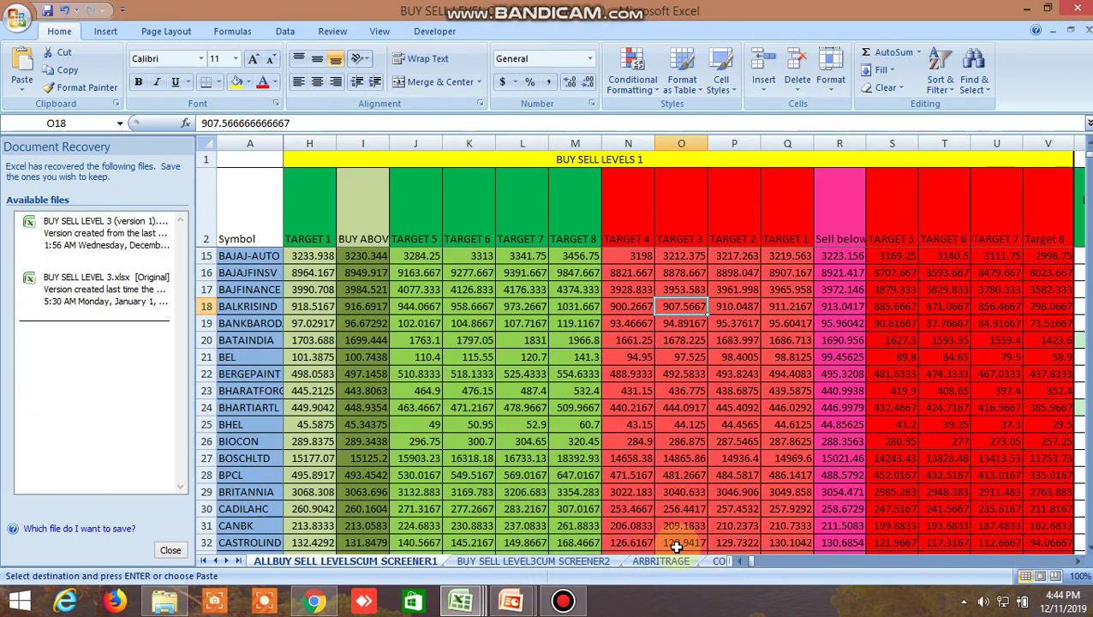
{"action": "left_click_drag", "start_coordinate": [750, 567], "coordinate": [820, 572]}
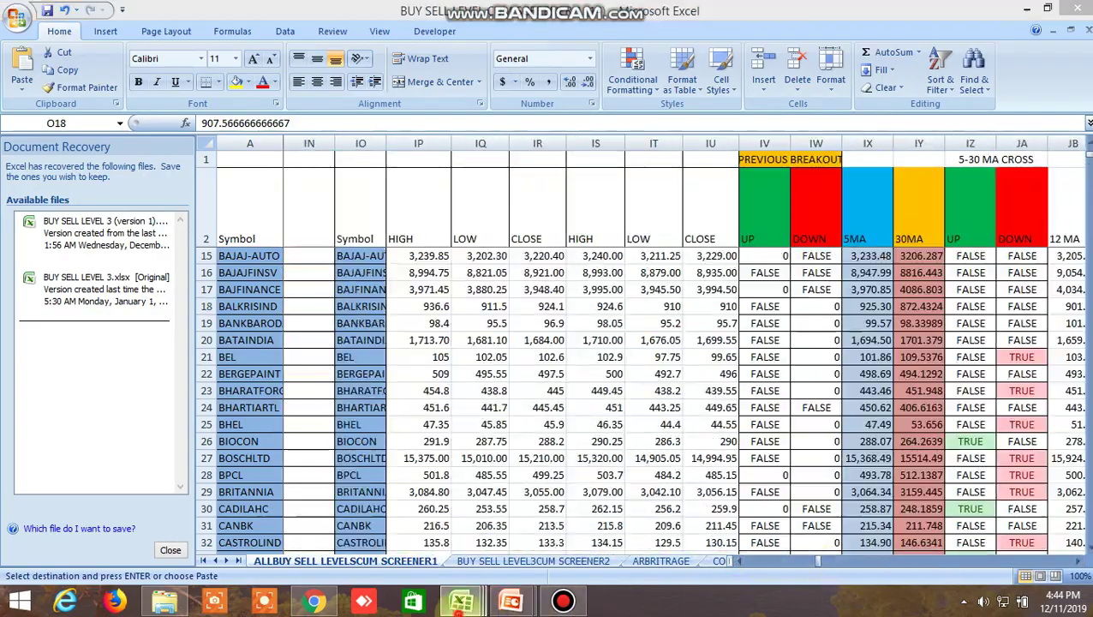
{"action": "mouse_move", "coordinate": [461, 601]}
{"action": "left_click", "coordinate": [572, 520]}
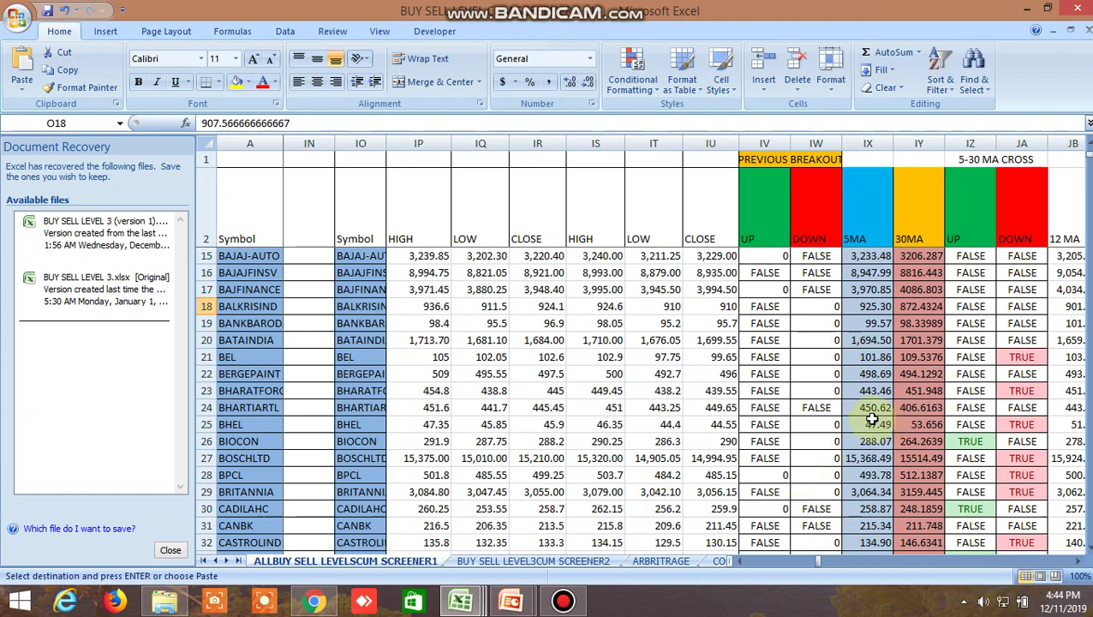
{"action": "left_click_drag", "start_coordinate": [819, 563], "coordinate": [828, 563]}
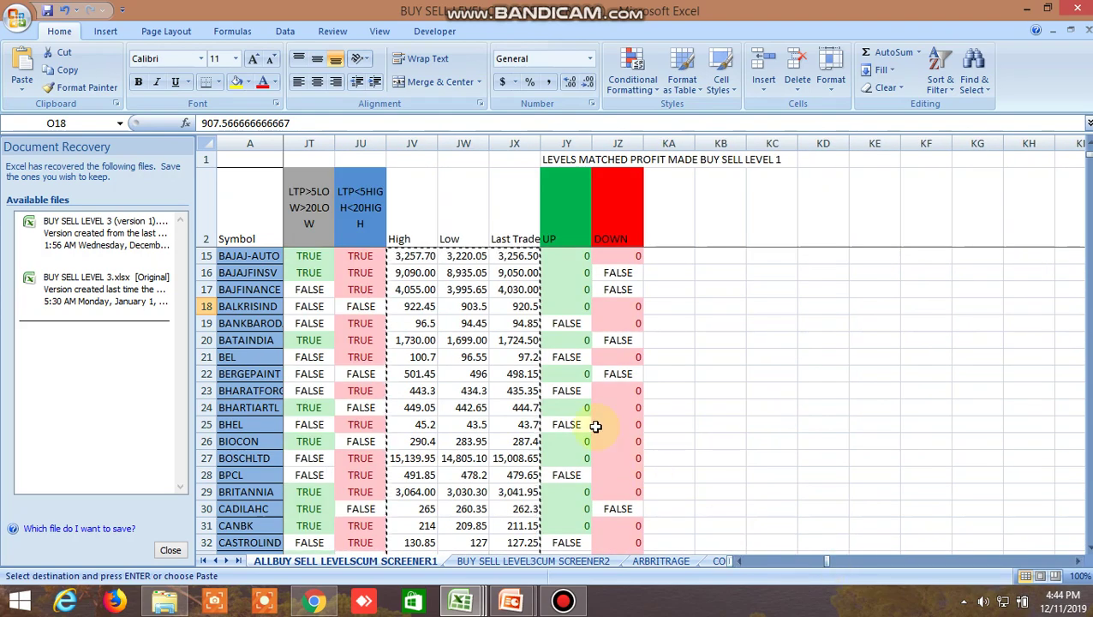
Step: Scroll down to ESCORTS in row 47 and read its UP and DOWN formulas against its 596.7 high
{"action": "scroll", "coordinate": [593, 422], "scroll_direction": "down", "scroll_amount": 5}
{"action": "scroll", "coordinate": [593, 426], "scroll_direction": "down", "scroll_amount": 1}
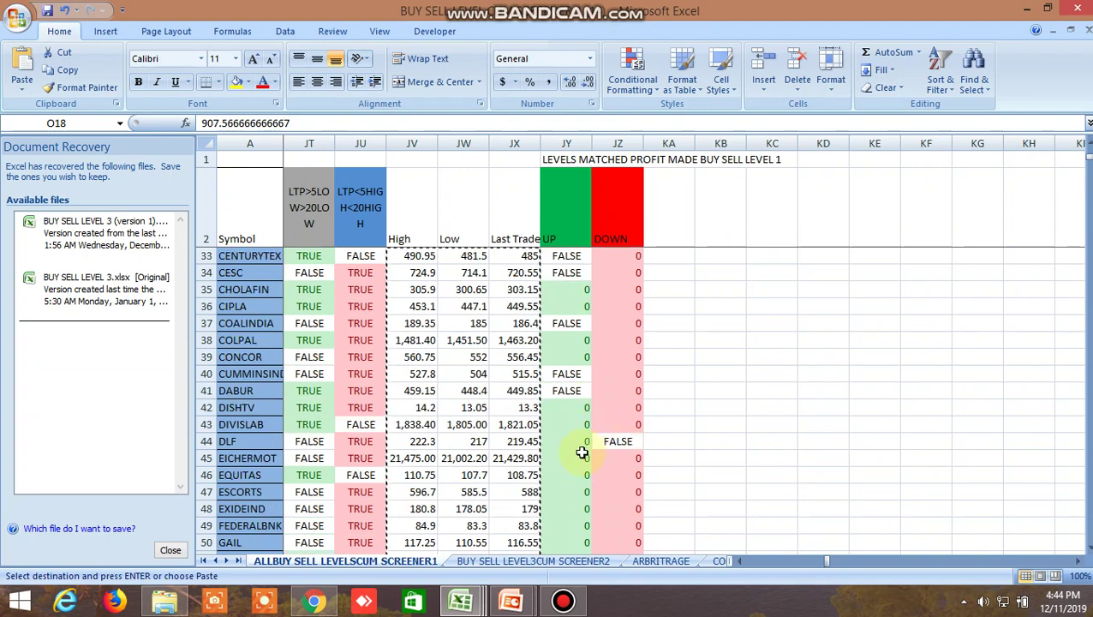
{"action": "scroll", "coordinate": [573, 471], "scroll_direction": "down", "scroll_amount": 2}
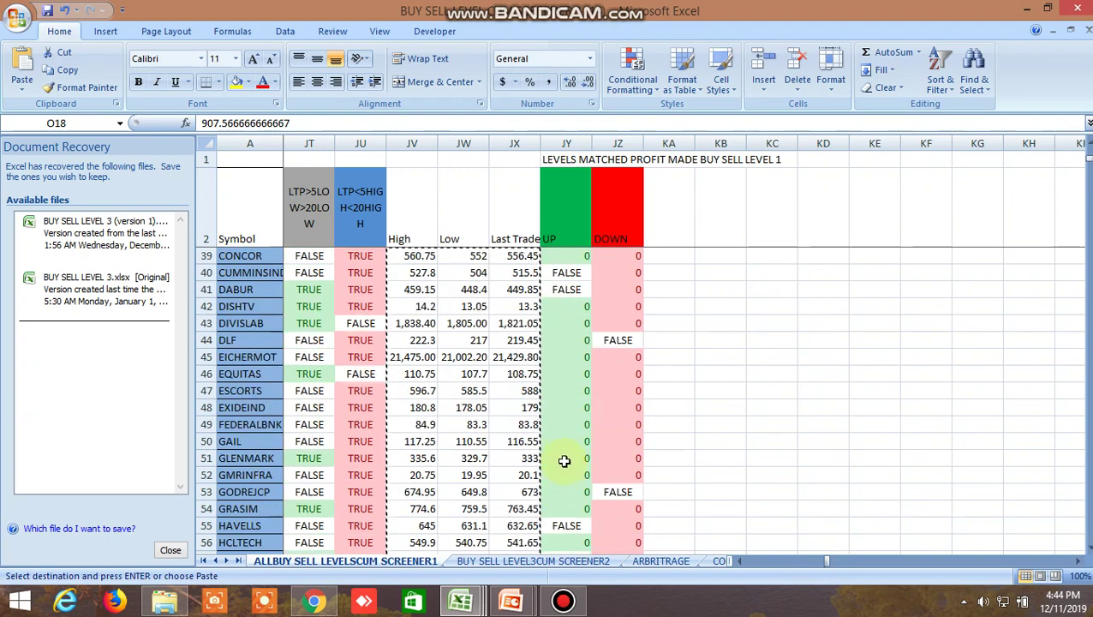
{"action": "left_click", "coordinate": [566, 391]}
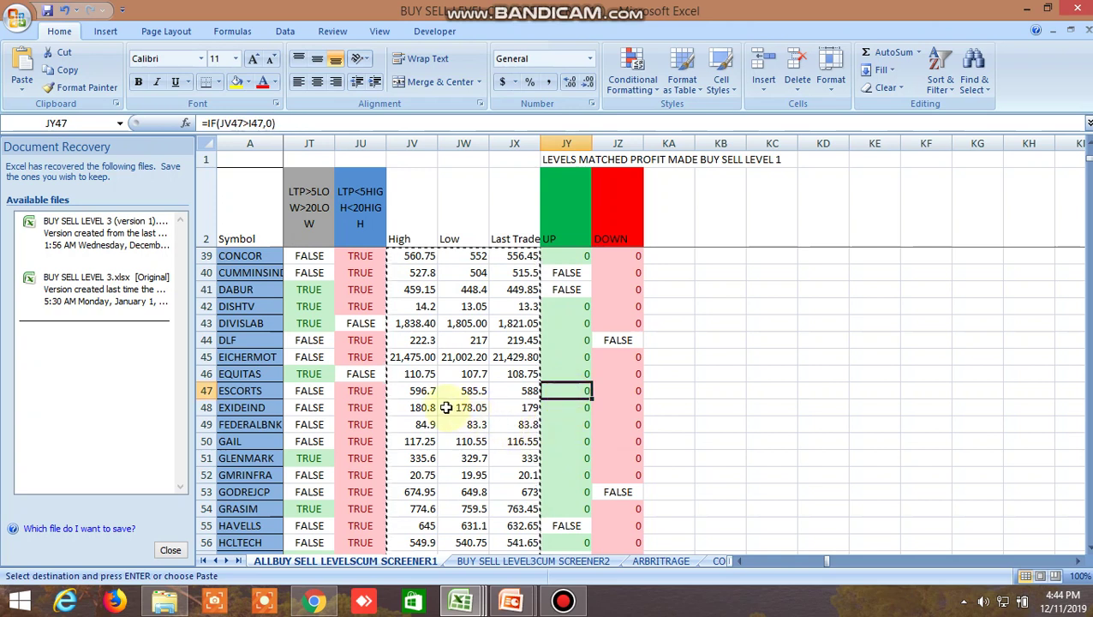
{"action": "left_click", "coordinate": [413, 394]}
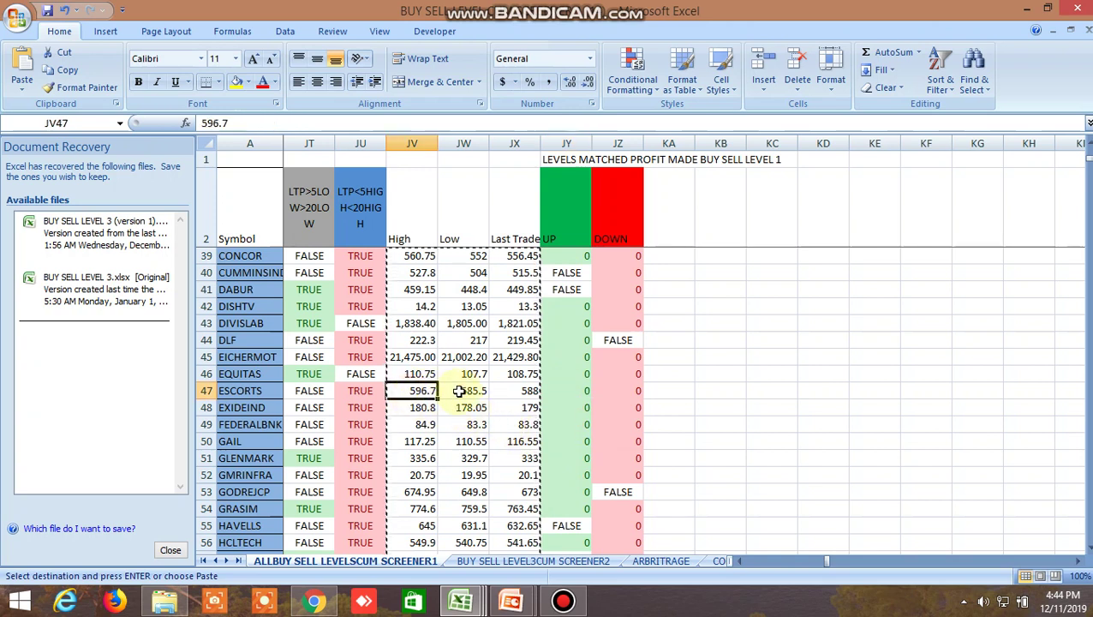
{"action": "left_click", "coordinate": [558, 390]}
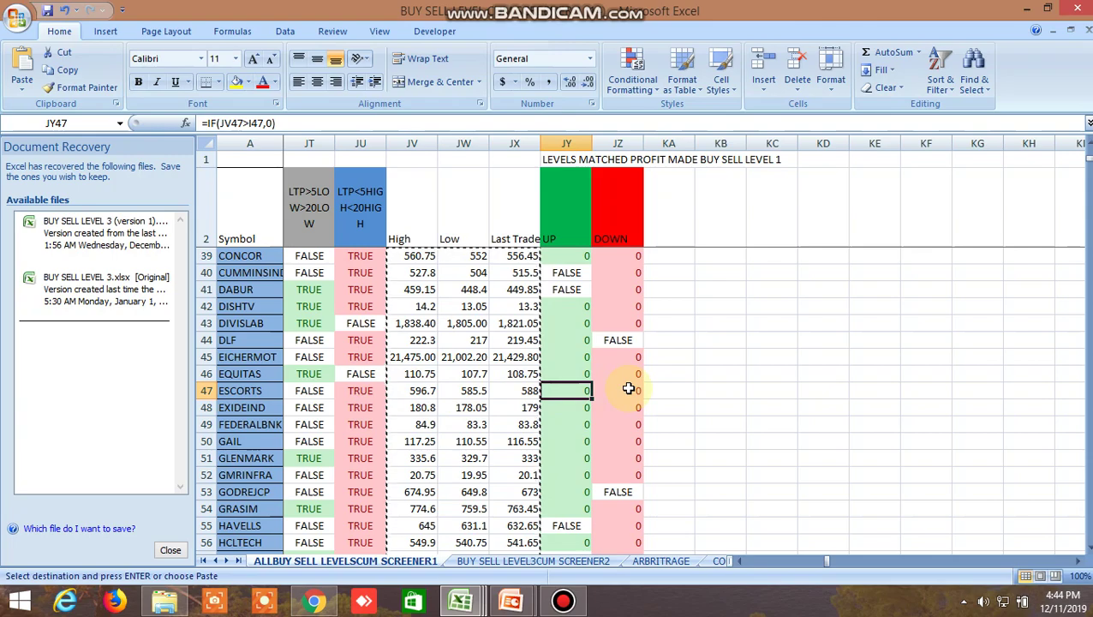
{"action": "left_click", "coordinate": [628, 389]}
{"action": "left_click", "coordinate": [425, 391]}
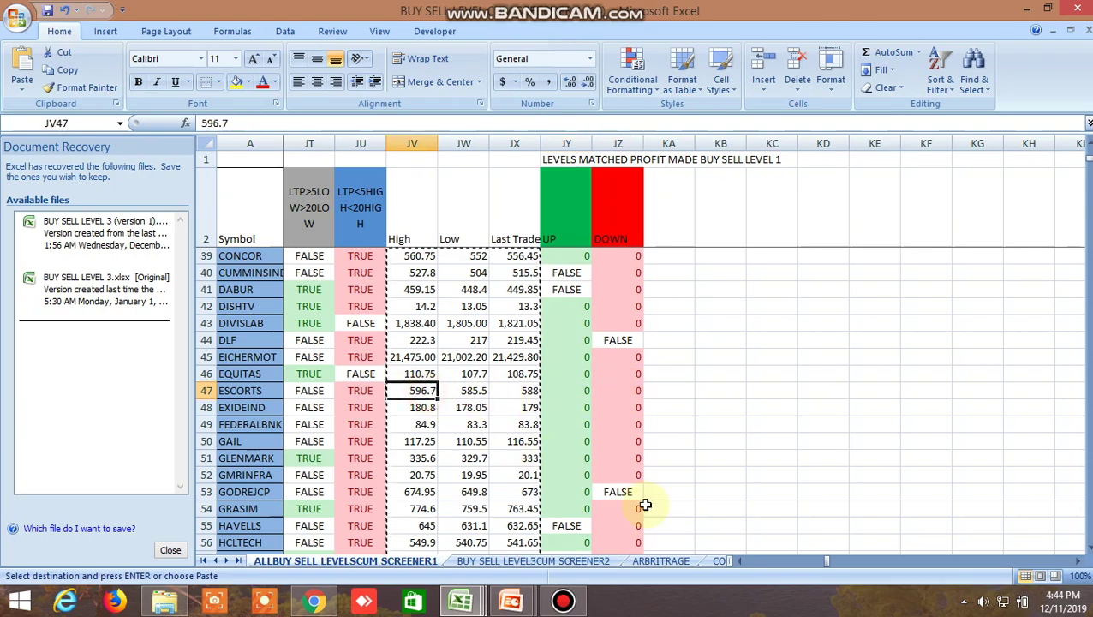
Step: Recheck the ESCORTS UP formula against its buy-above level of 596.27 in I47
{"action": "left_click_drag", "start_coordinate": [822, 559], "coordinate": [737, 565]}
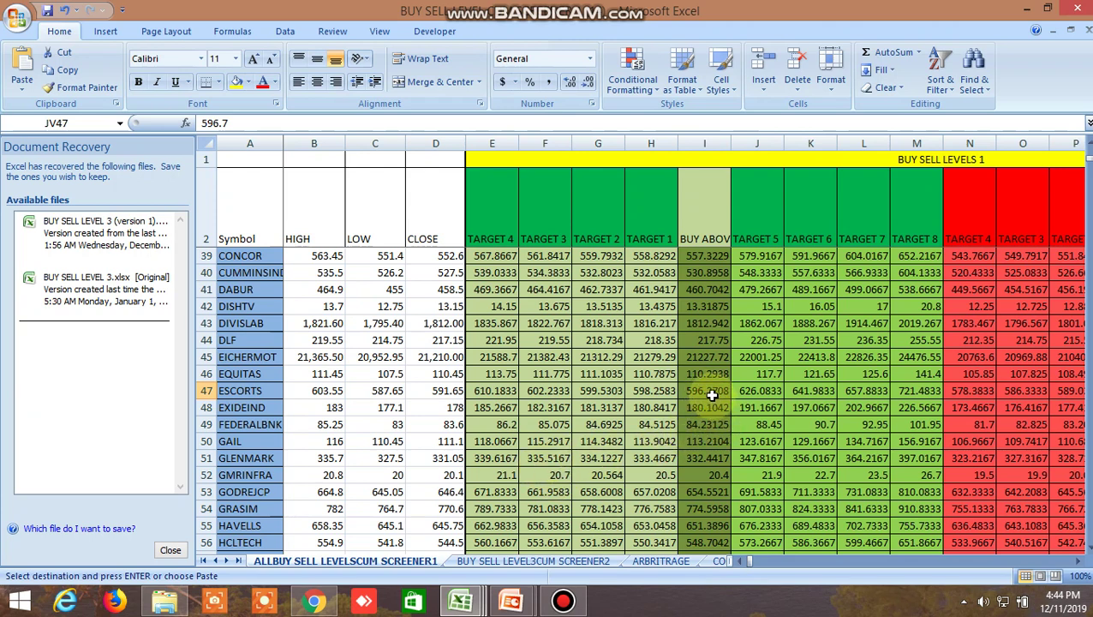
{"action": "left_click", "coordinate": [707, 391]}
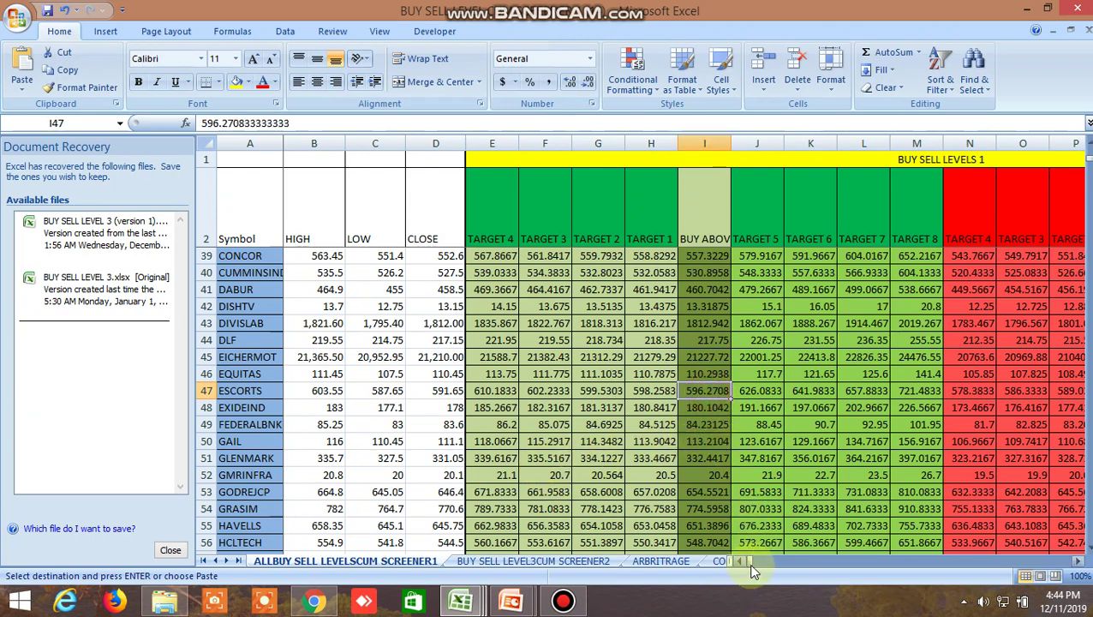
{"action": "left_click_drag", "start_coordinate": [743, 561], "coordinate": [827, 561]}
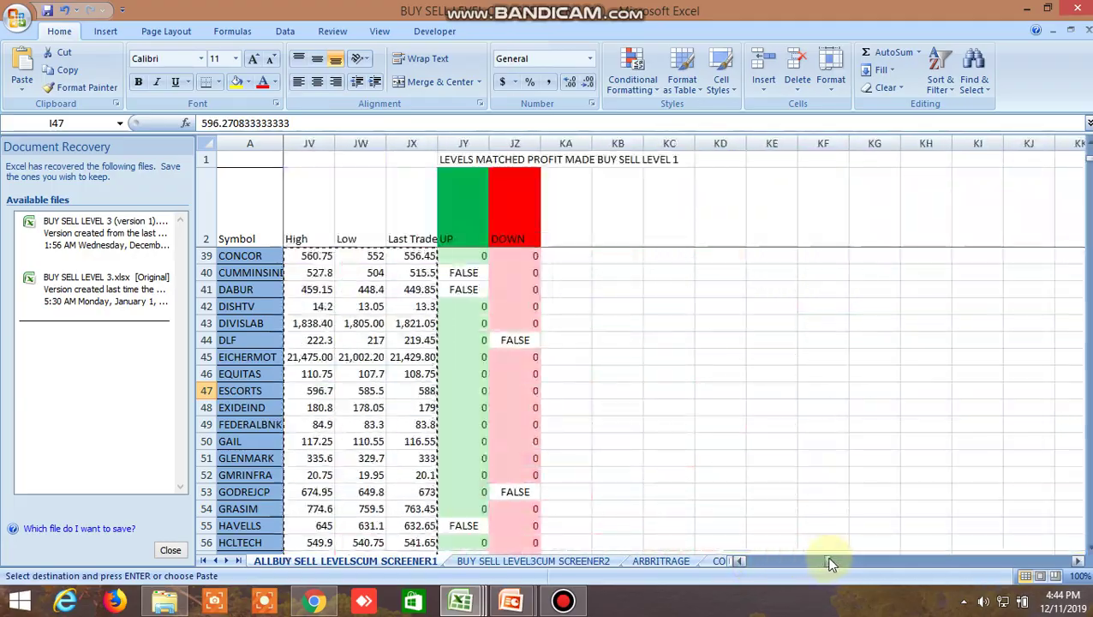
{"action": "left_click", "coordinate": [464, 393]}
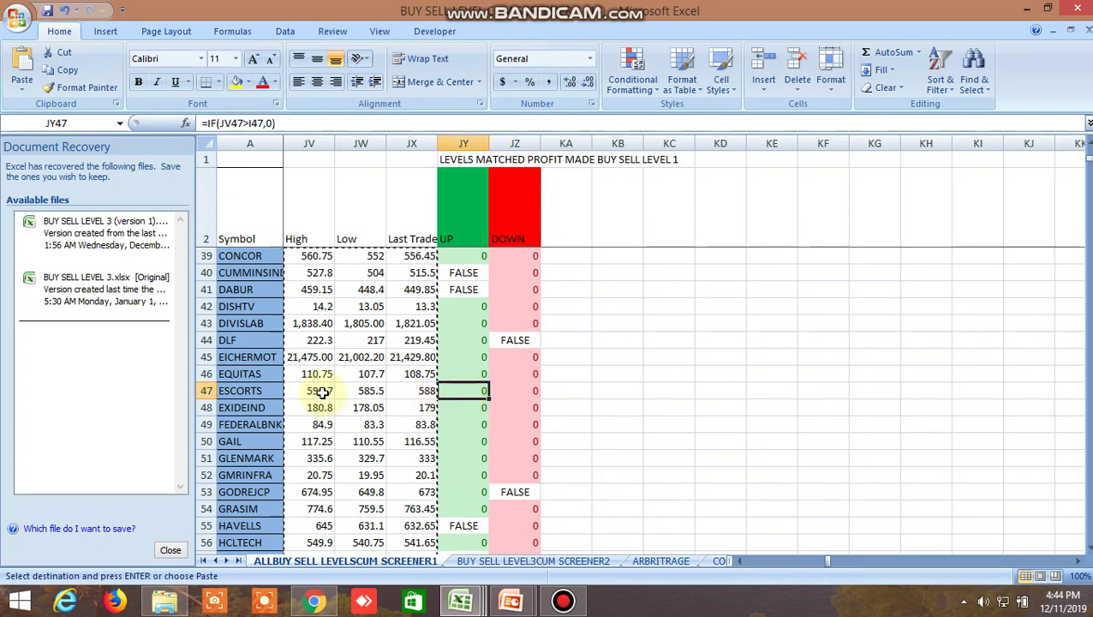
{"action": "left_click_drag", "start_coordinate": [825, 563], "coordinate": [740, 565]}
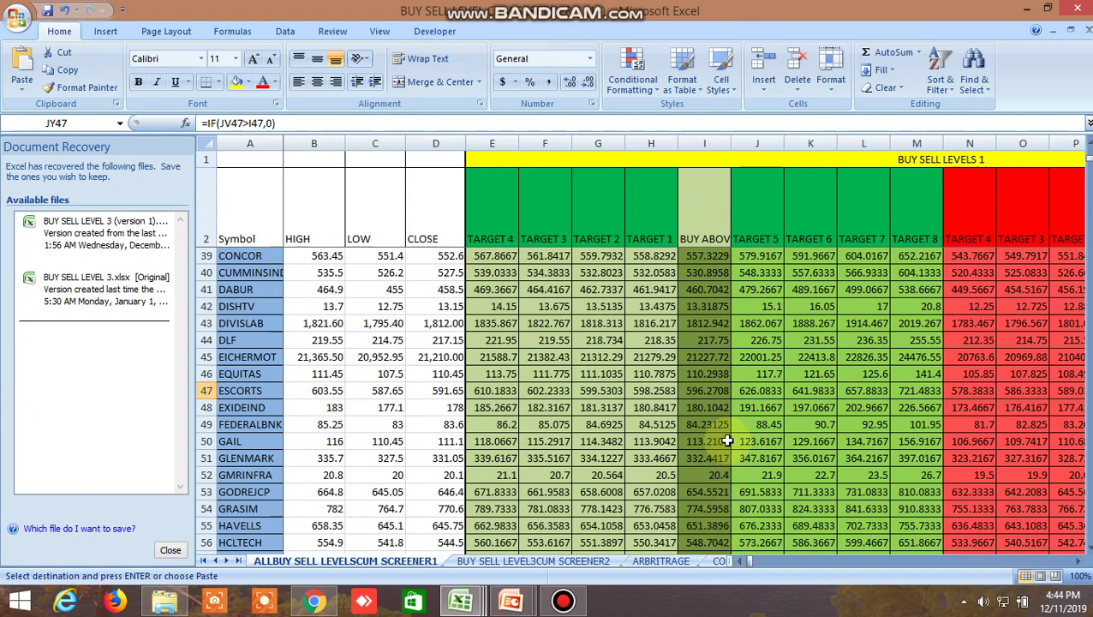
{"action": "left_click", "coordinate": [716, 396]}
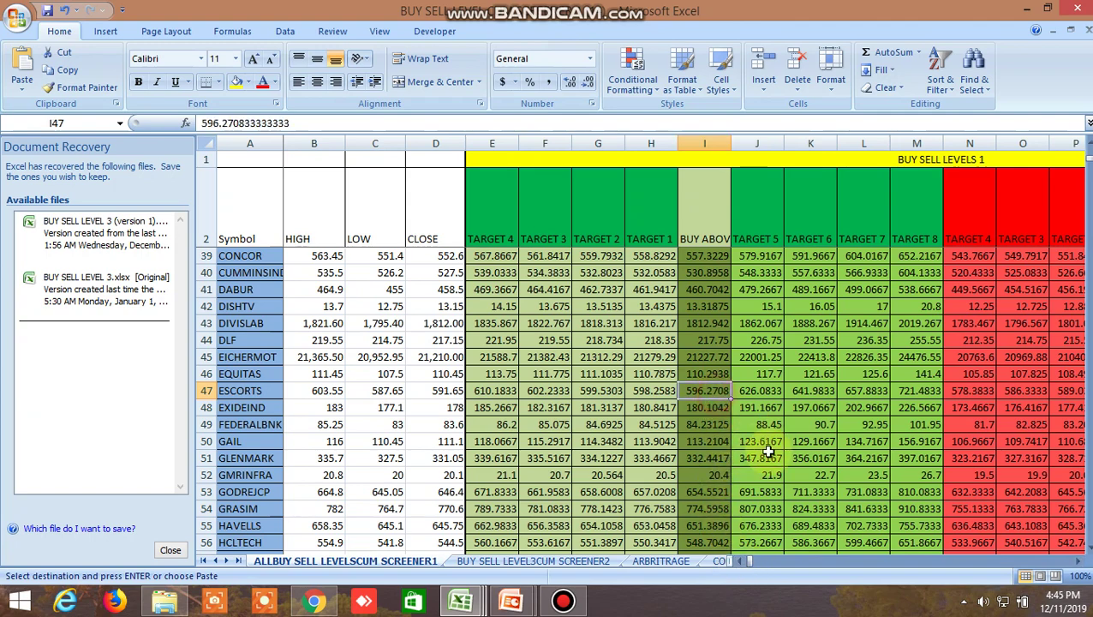
{"action": "left_click_drag", "start_coordinate": [750, 568], "coordinate": [793, 567]}
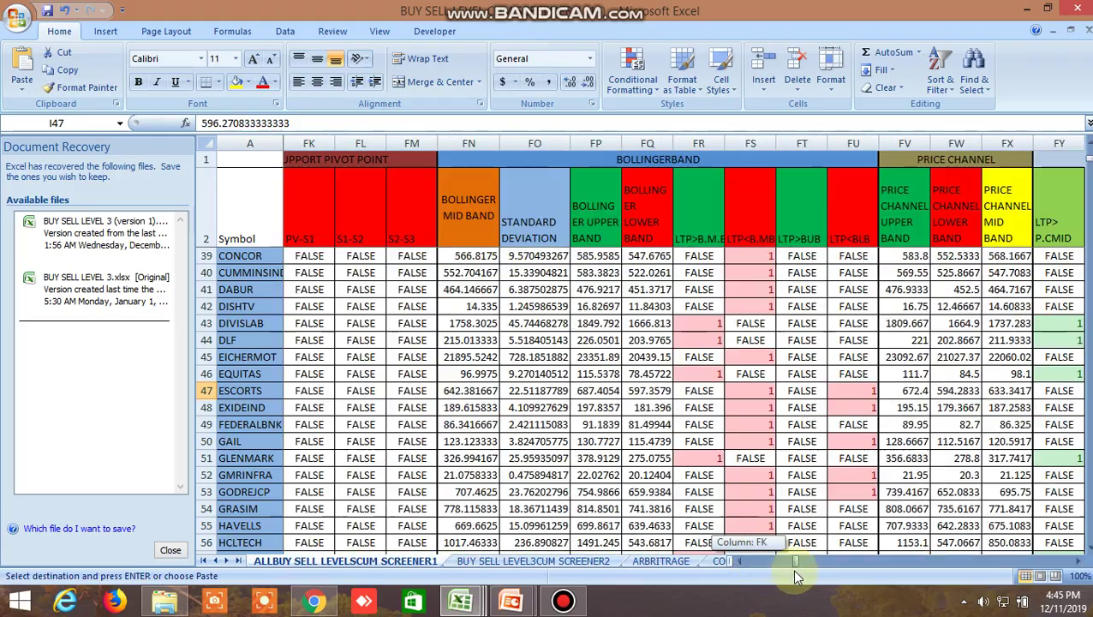
Step: Try adding ESCORTS to the Kite watchlist, then remove INFY to get under the 50-instrument limit
{"action": "left_click", "coordinate": [314, 602]}
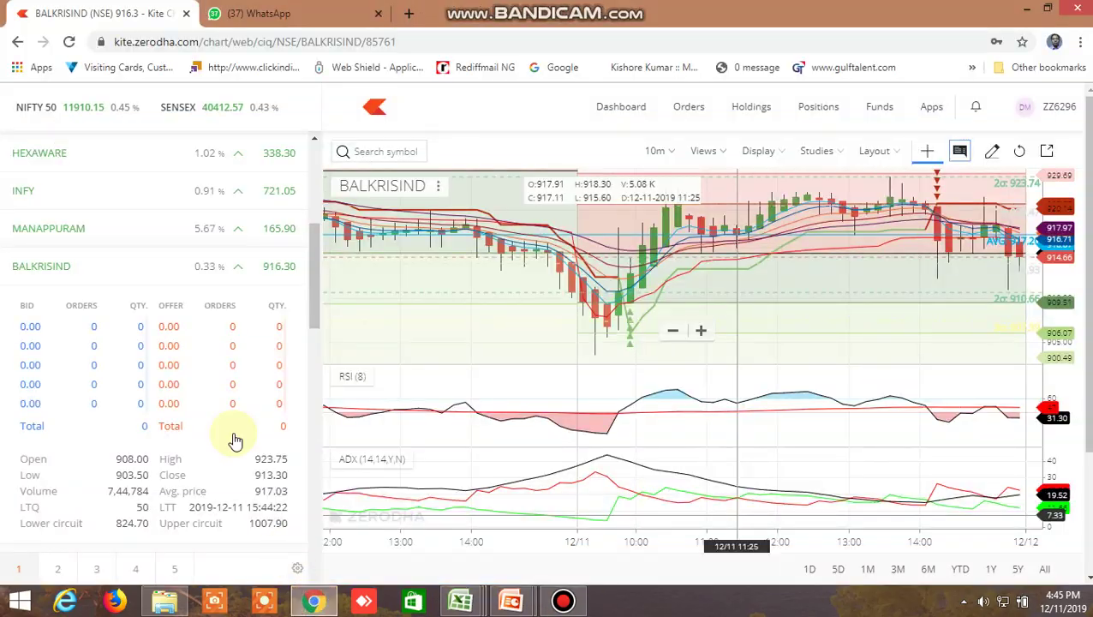
{"action": "scroll", "coordinate": [156, 280], "scroll_direction": "up", "scroll_amount": 2}
{"action": "scroll", "coordinate": [139, 237], "scroll_direction": "up", "scroll_amount": 3}
{"action": "left_click", "coordinate": [86, 159]}
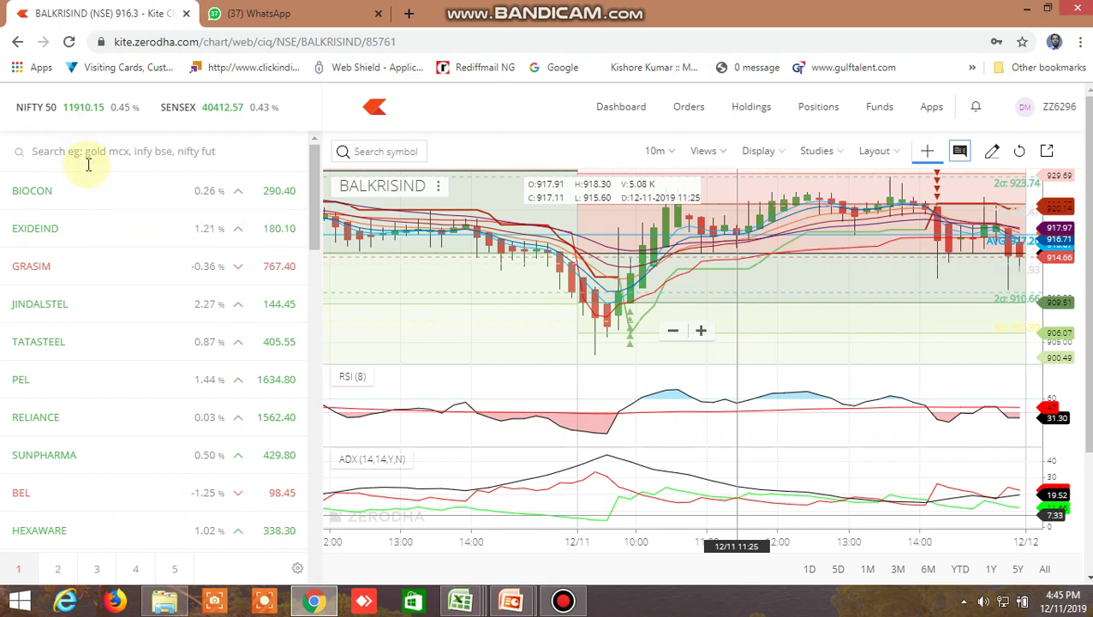
{"action": "type", "text": "escorts"}
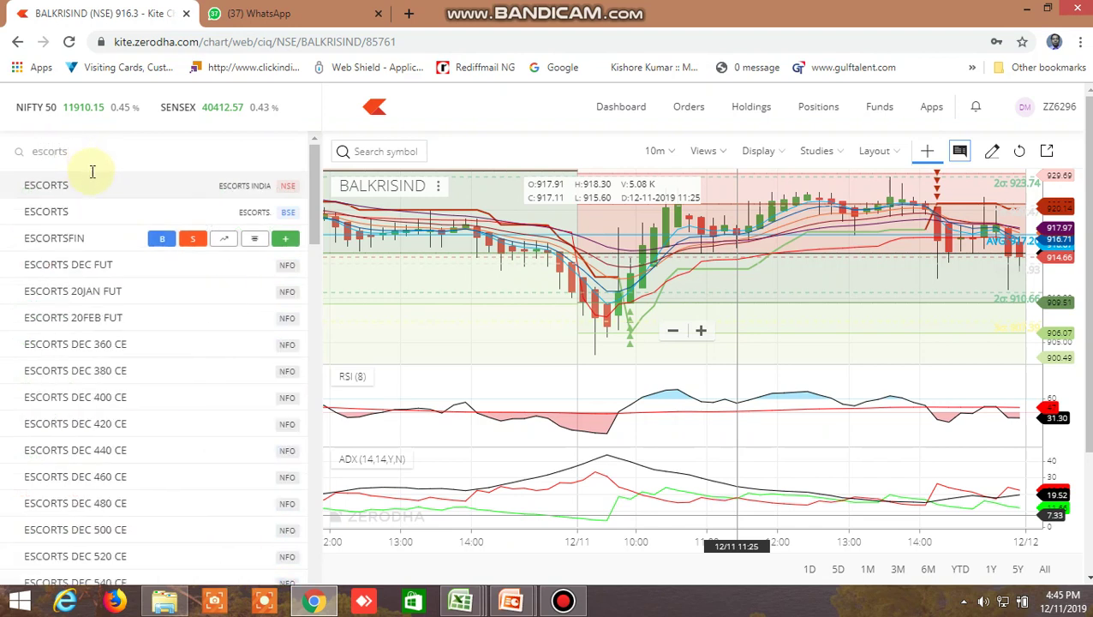
{"action": "left_click", "coordinate": [53, 197]}
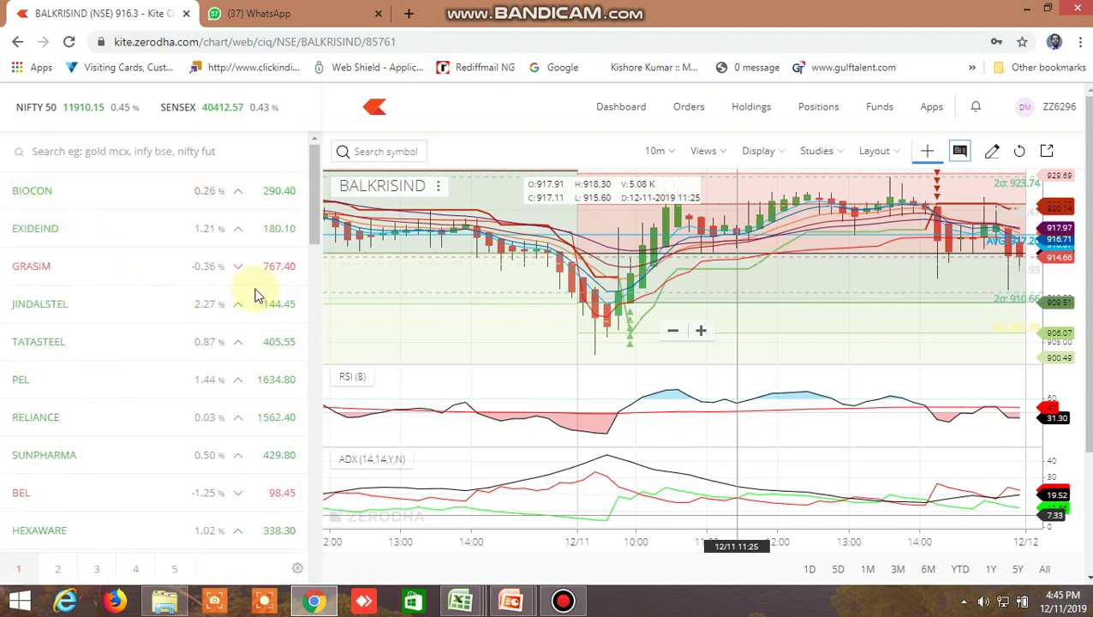
{"action": "left_click_drag", "start_coordinate": [315, 227], "coordinate": [314, 262]}
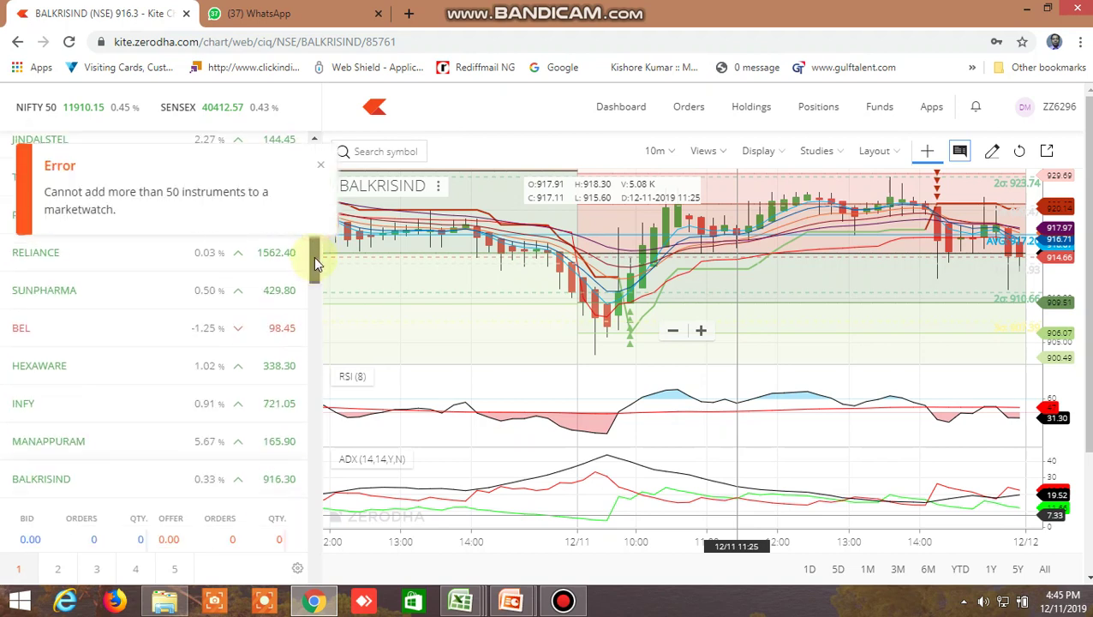
{"action": "left_click", "coordinate": [320, 164]}
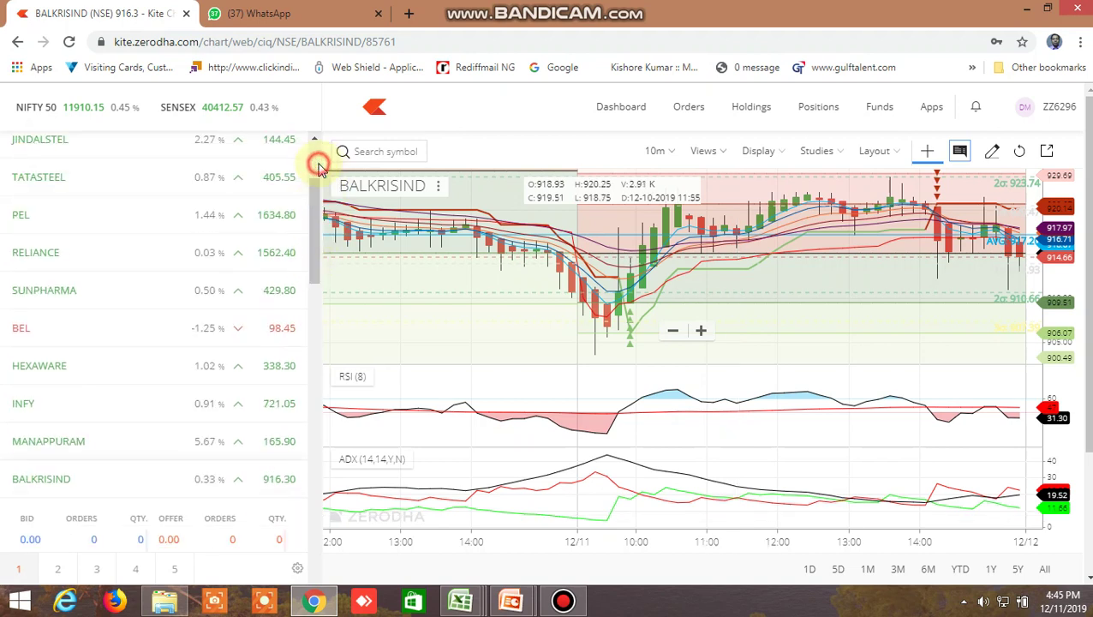
{"action": "left_click", "coordinate": [242, 403]}
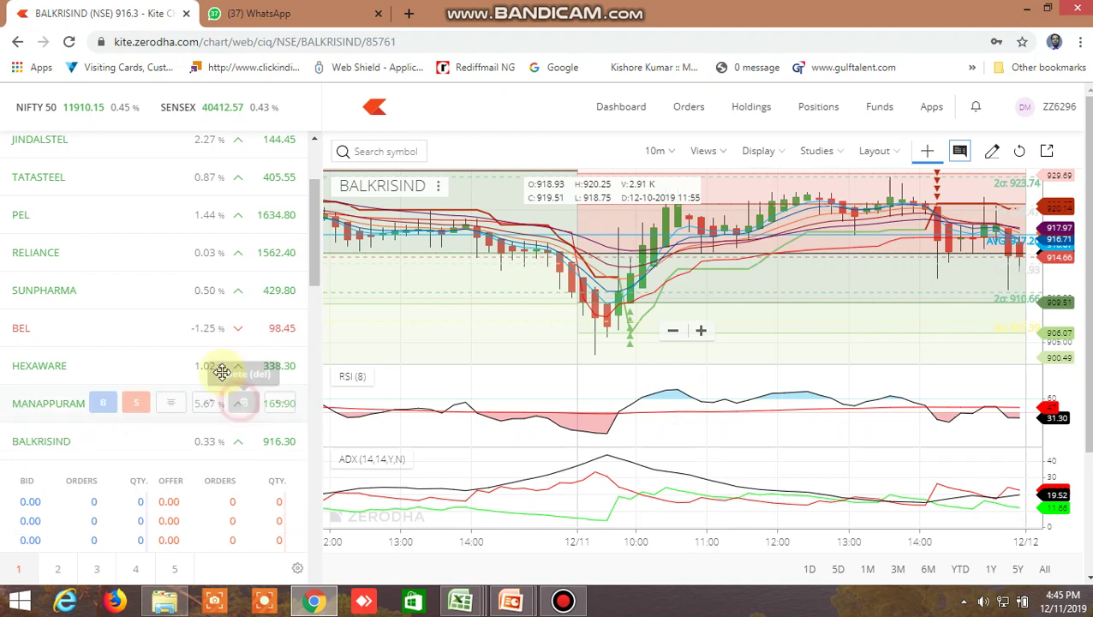
{"action": "scroll", "coordinate": [86, 205], "scroll_direction": "up", "scroll_amount": 3}
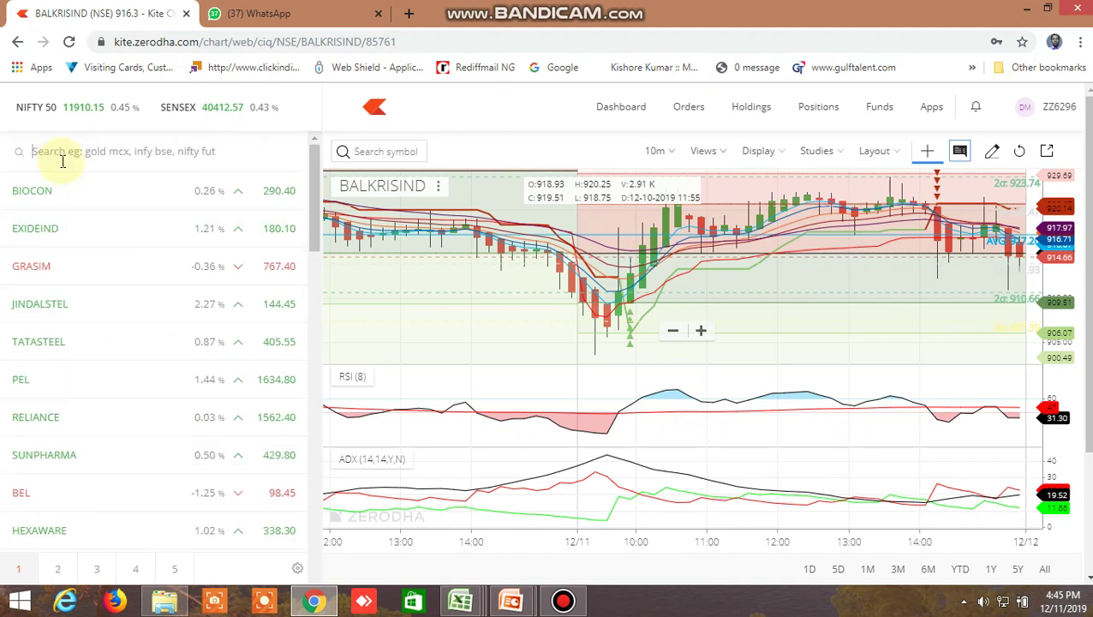
Step: Add ESCORTS on NSE to the watchlist and view its market depth and price chart
{"action": "left_click", "coordinate": [62, 152]}
{"action": "type", "text": "escorts"}
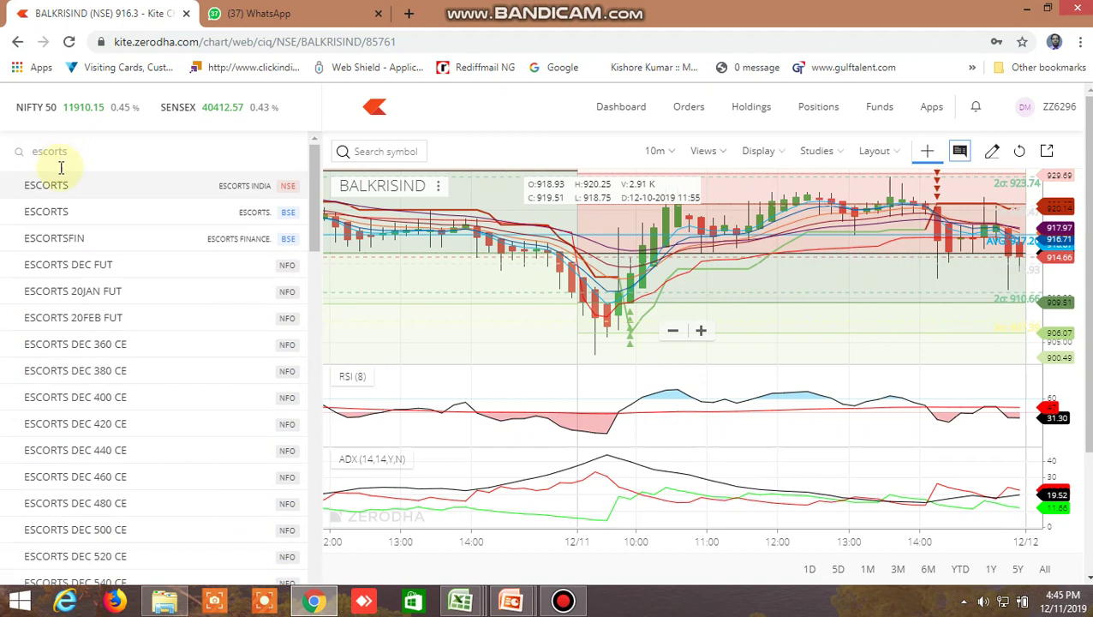
{"action": "left_click", "coordinate": [47, 185]}
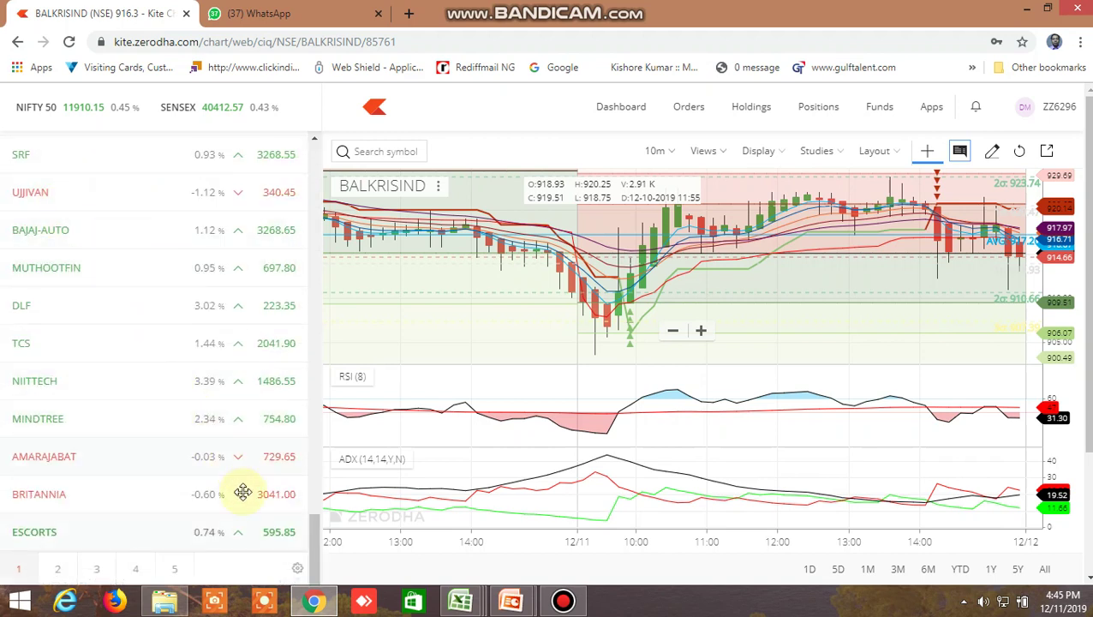
{"action": "scroll", "coordinate": [223, 527], "scroll_direction": "down", "scroll_amount": 1}
{"action": "mouse_move", "coordinate": [154, 519]}
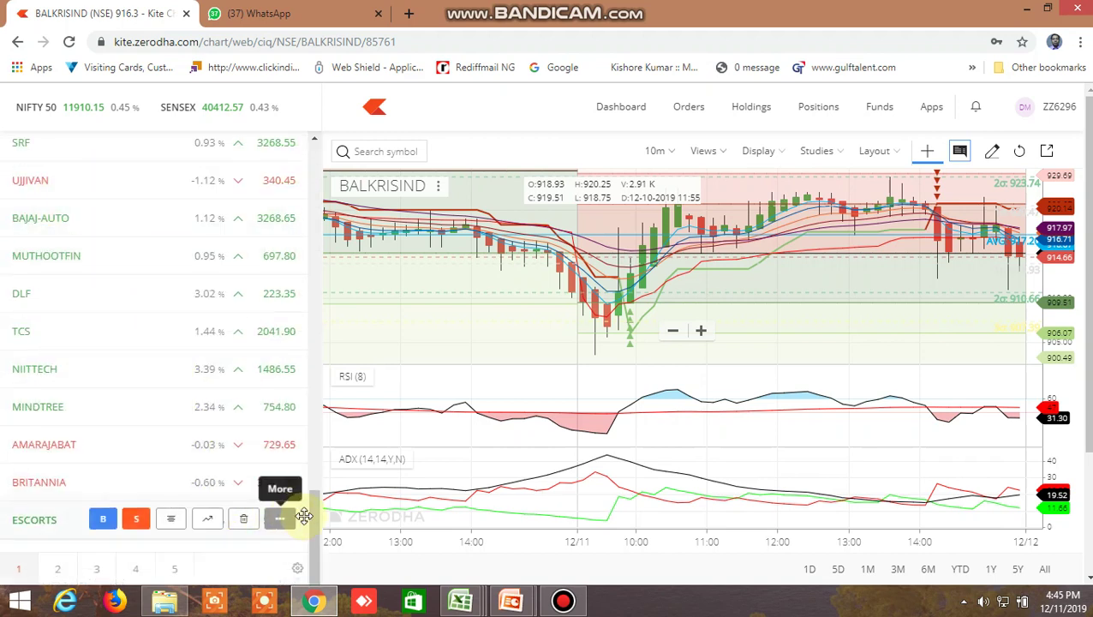
{"action": "left_click", "coordinate": [304, 515]}
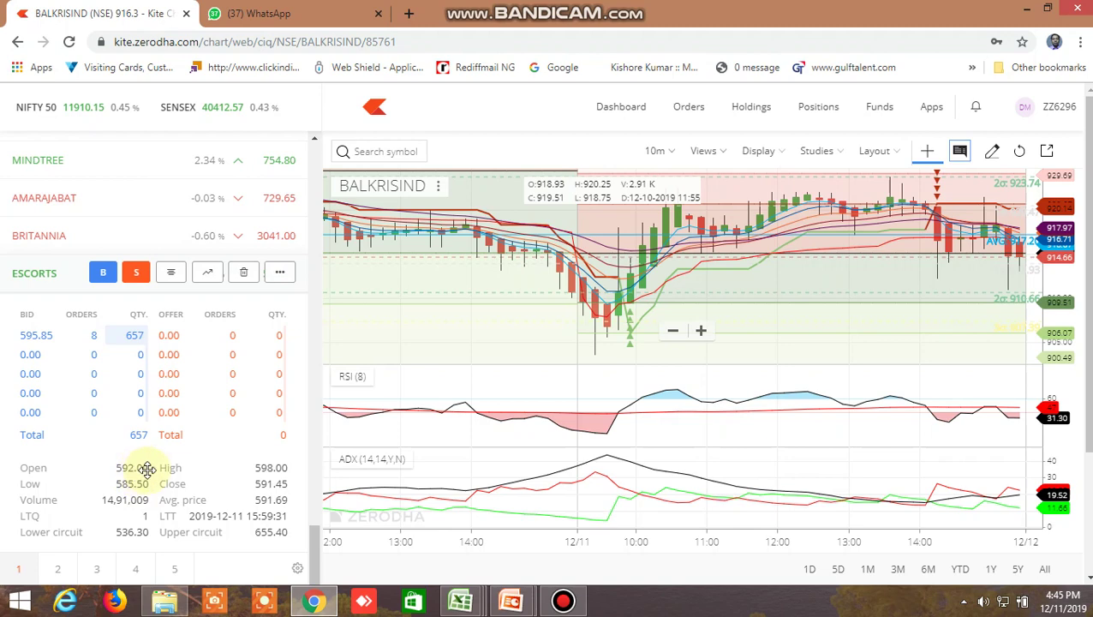
{"action": "left_click", "coordinate": [208, 274]}
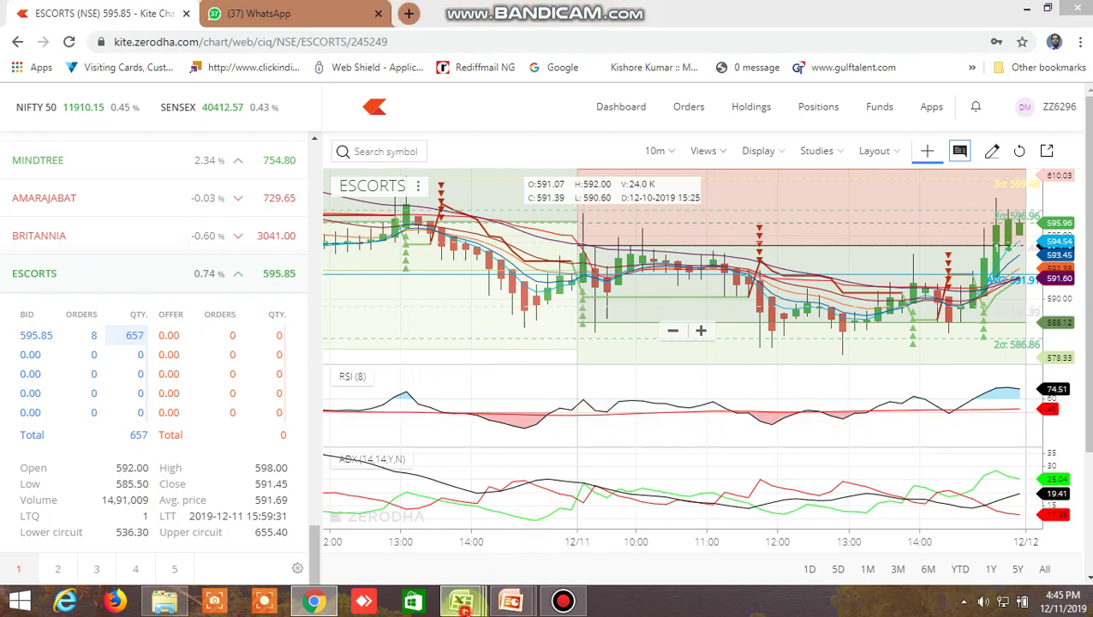
{"action": "mouse_move", "coordinate": [460, 601]}
{"action": "left_click", "coordinate": [553, 511]}
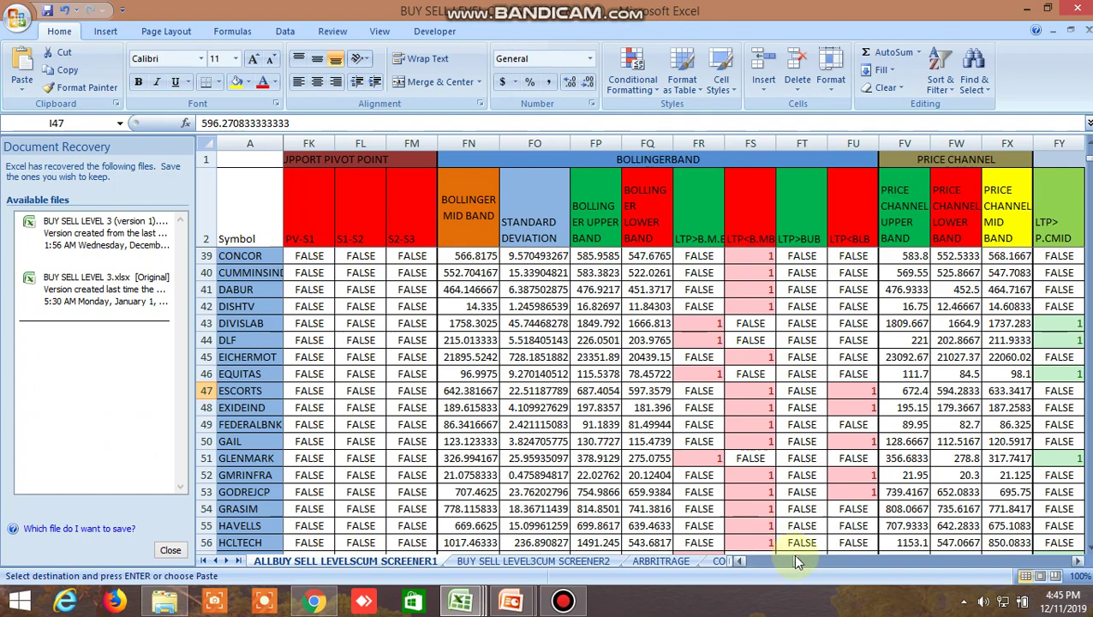
Step: Compare the ESCORTS formulas in JY47 and JZ47 with its 592.2958 sell-below in R47, then return to Kite
{"action": "left_click_drag", "start_coordinate": [794, 557], "coordinate": [827, 563]}
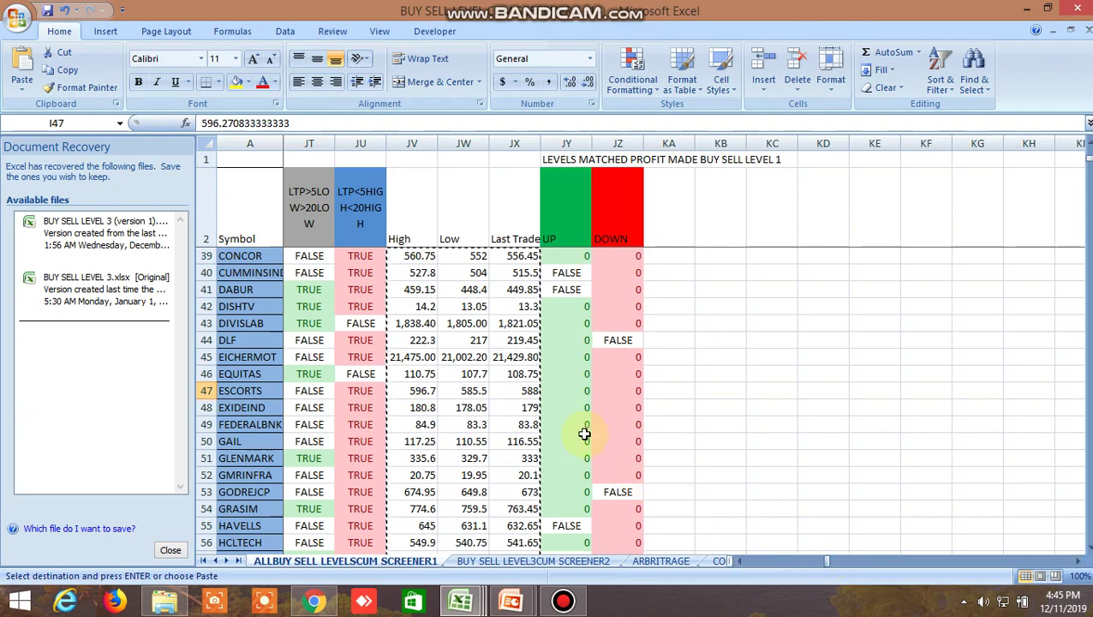
{"action": "left_click", "coordinate": [579, 393]}
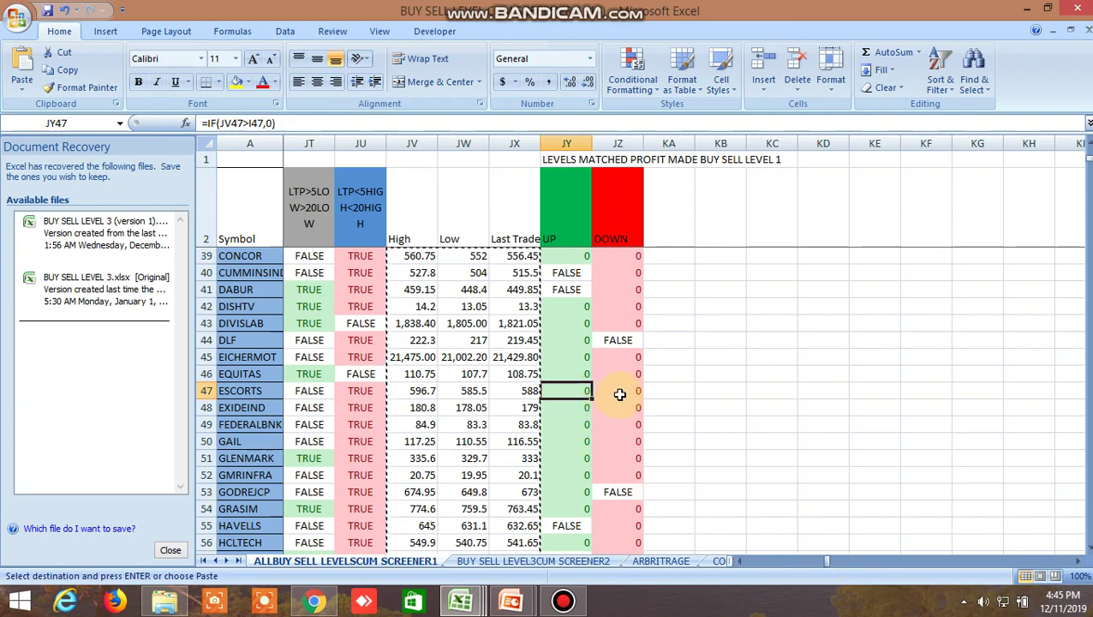
{"action": "left_click", "coordinate": [619, 394]}
{"action": "mouse_move", "coordinate": [824, 562]}
{"action": "left_mouse_down"}
{"action": "mouse_move", "coordinate": [818, 576]}
{"action": "mouse_move", "coordinate": [752, 576]}
{"action": "left_mouse_up"}
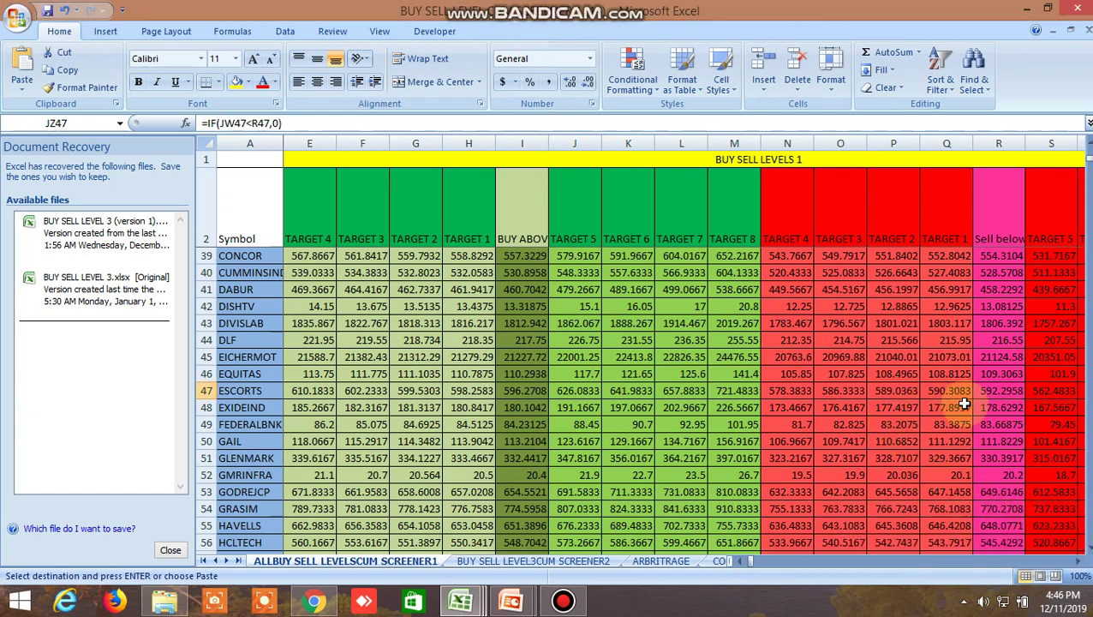
{"action": "left_click", "coordinate": [999, 390]}
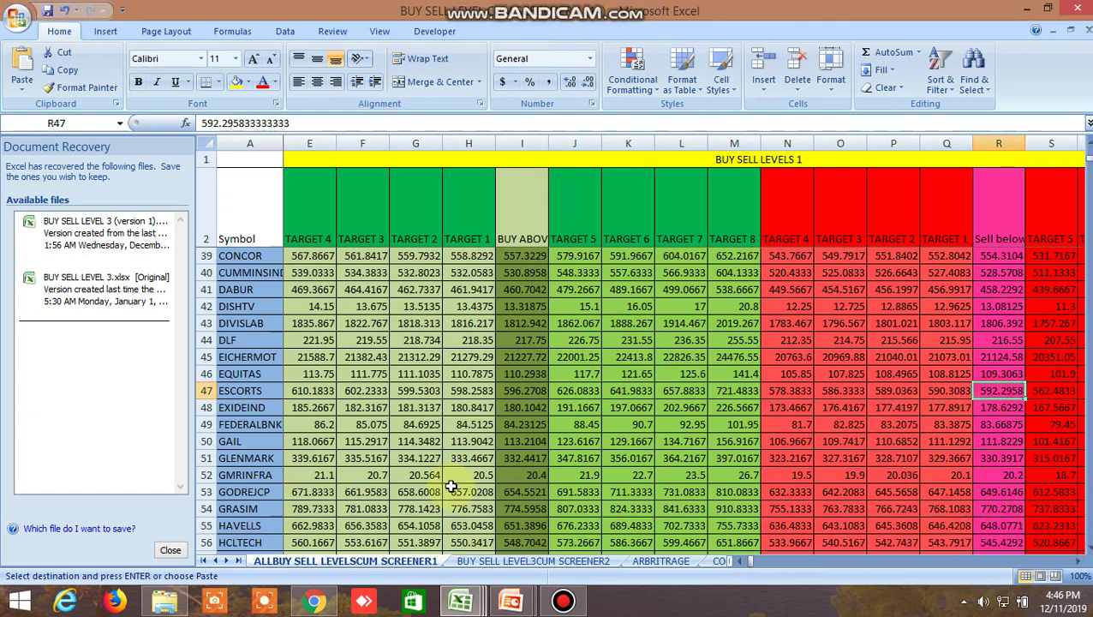
{"action": "left_click", "coordinate": [329, 604]}
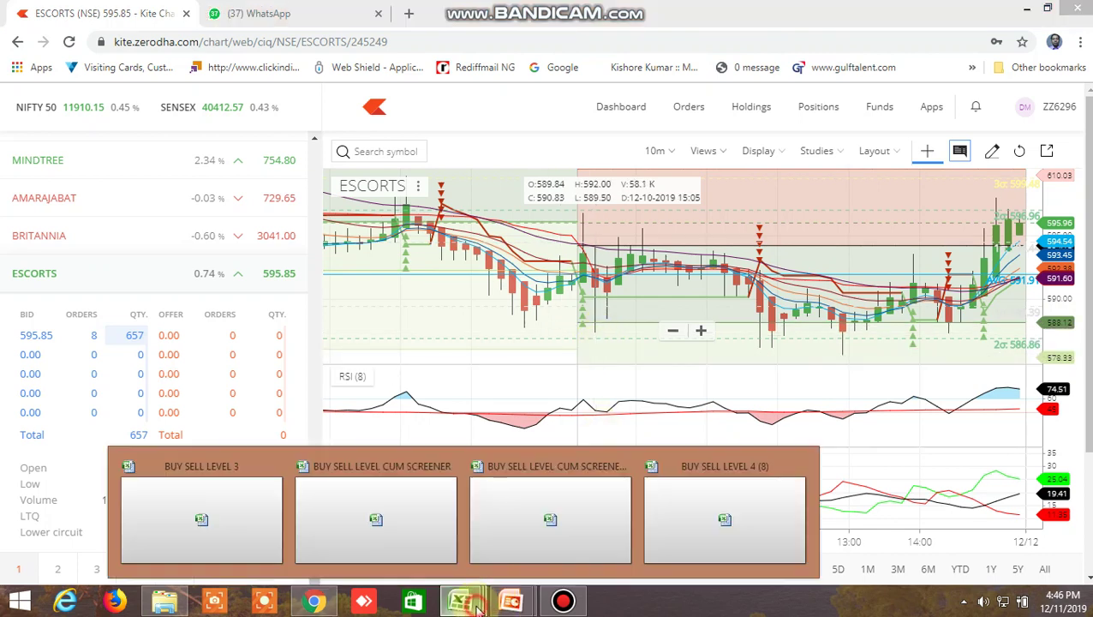
Step: Check HINDUNILVR's JY63 and JZ63 formulas against its 1998 low and 2023.775 sell-below in R63
{"action": "left_click", "coordinate": [583, 510]}
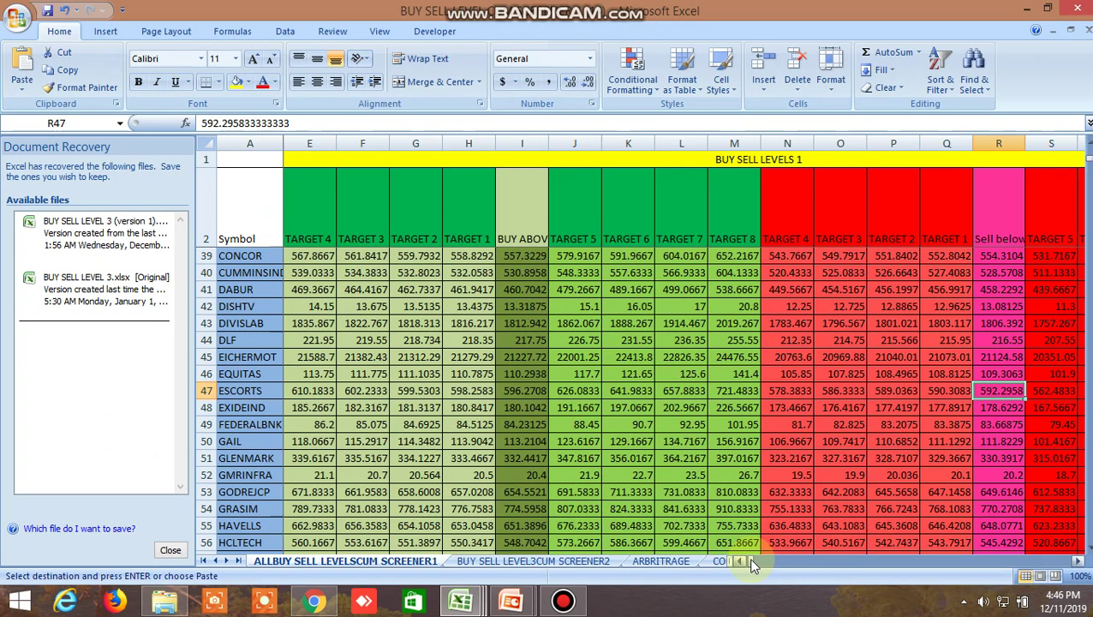
{"action": "left_click_drag", "start_coordinate": [757, 564], "coordinate": [820, 572]}
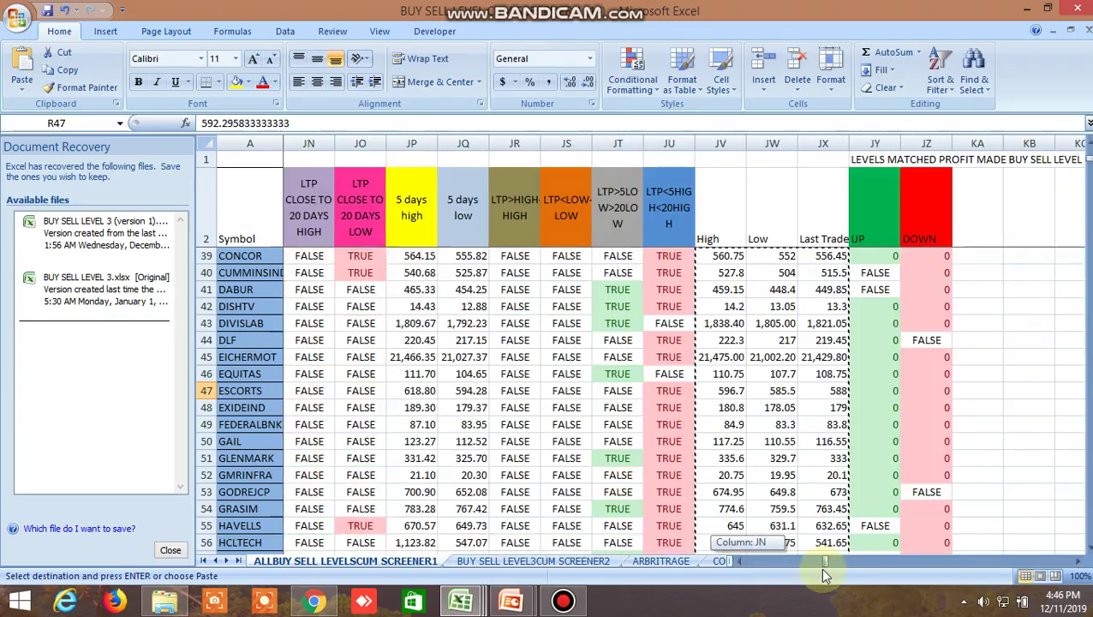
{"action": "left_click_drag", "start_coordinate": [820, 574], "coordinate": [822, 567]}
{"action": "scroll", "coordinate": [841, 404], "scroll_direction": "down", "scroll_amount": 1}
{"action": "scroll", "coordinate": [775, 288], "scroll_direction": "down", "scroll_amount": 4}
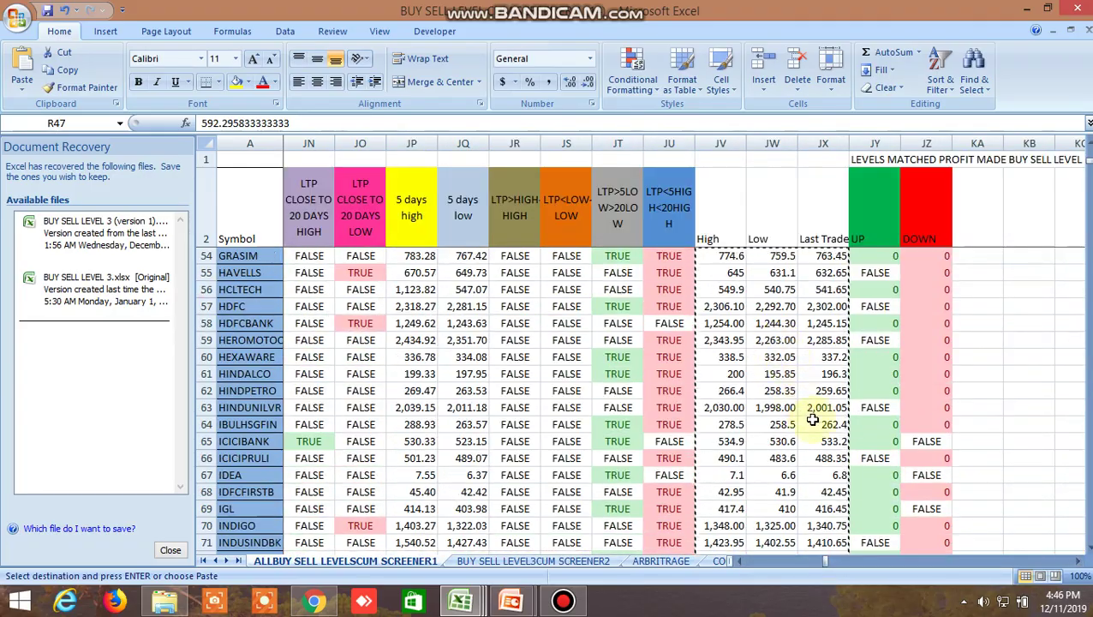
{"action": "left_click", "coordinate": [873, 408]}
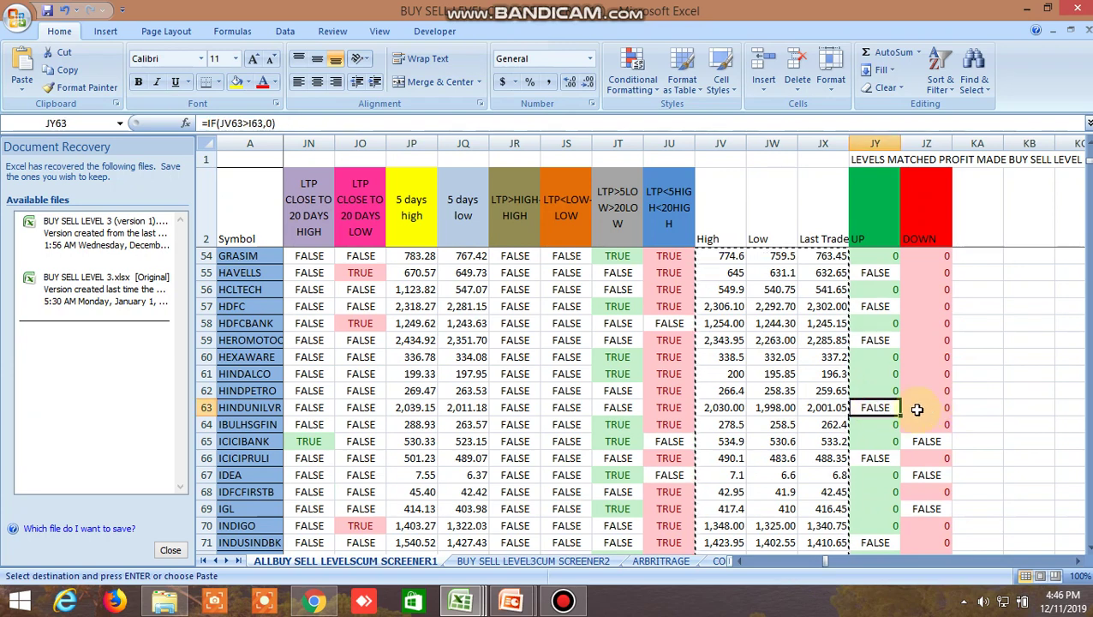
{"action": "left_click", "coordinate": [775, 407]}
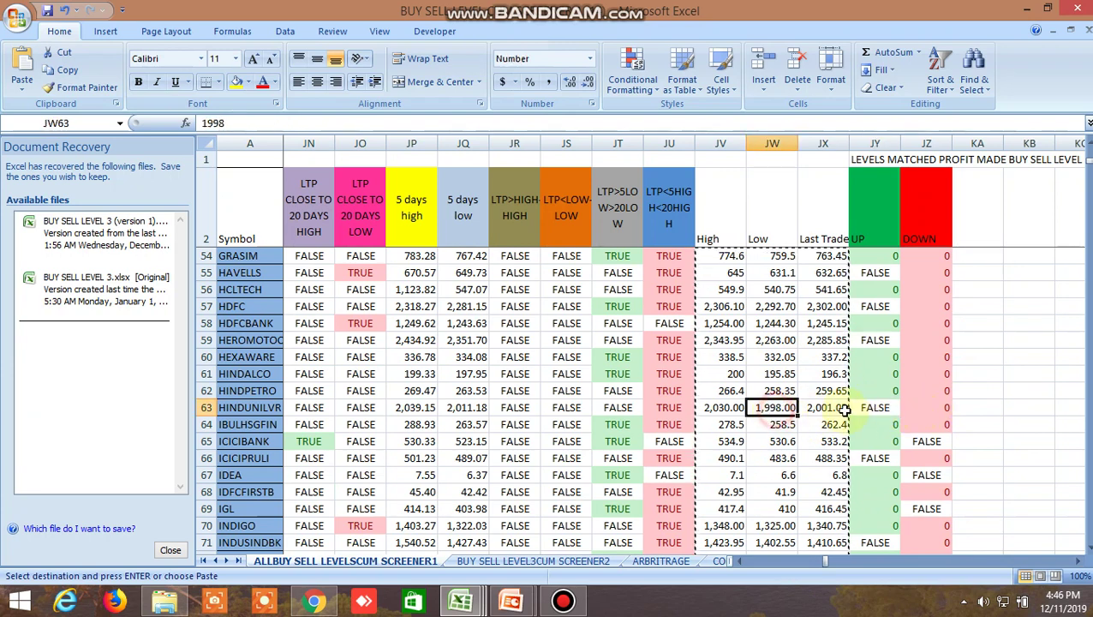
{"action": "left_click", "coordinate": [940, 408]}
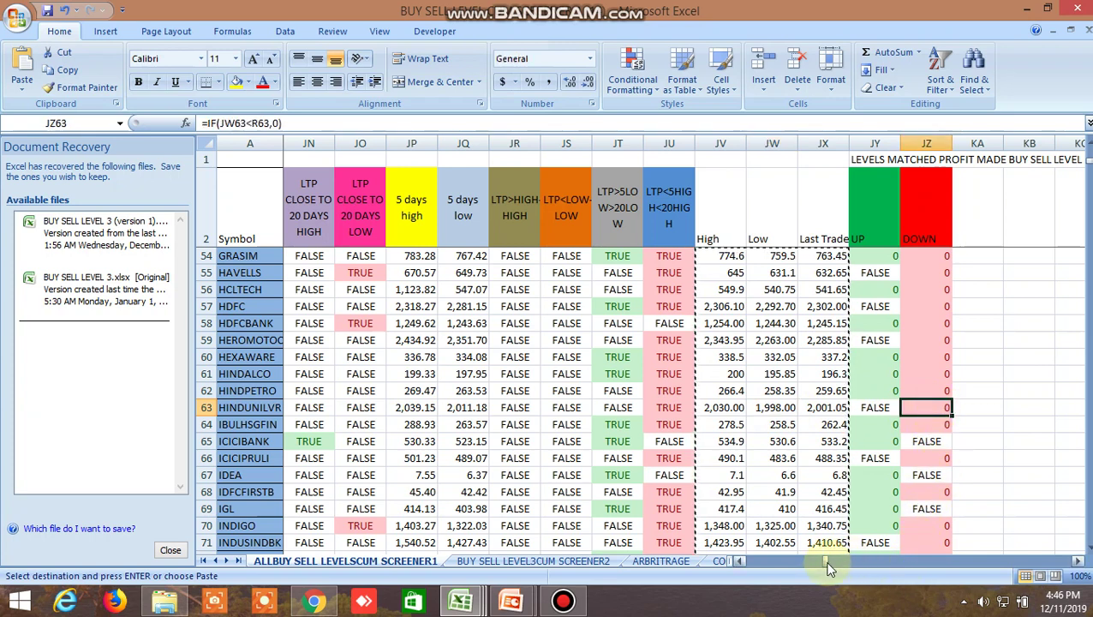
{"action": "mouse_move", "coordinate": [821, 563]}
{"action": "left_mouse_down"}
{"action": "mouse_move", "coordinate": [753, 575]}
{"action": "mouse_move", "coordinate": [737, 556]}
{"action": "left_mouse_up"}
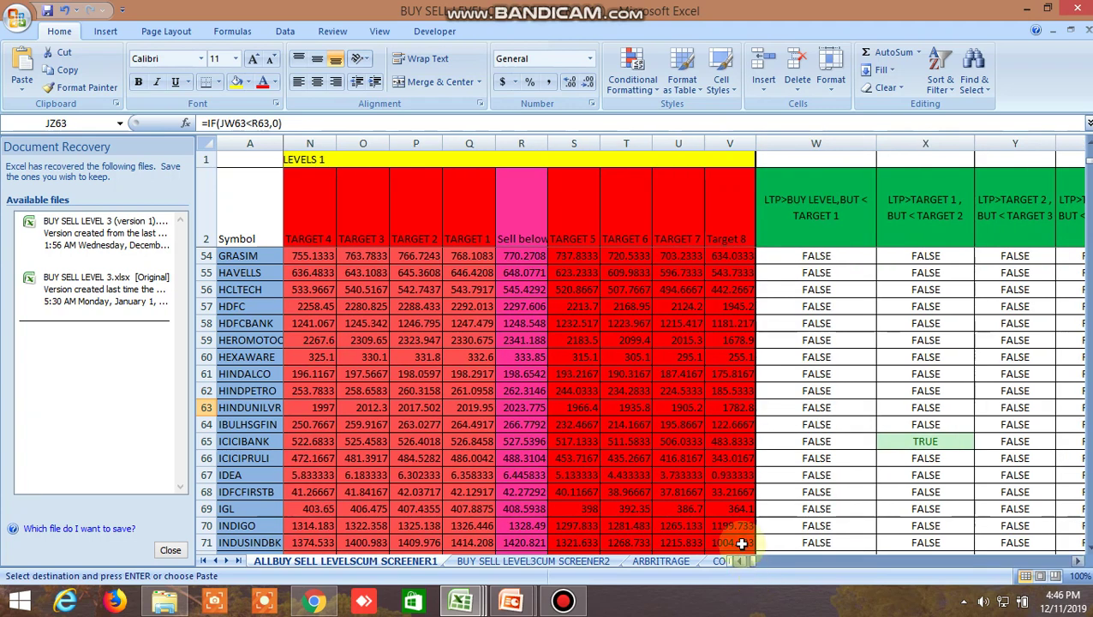
{"action": "left_click", "coordinate": [529, 409]}
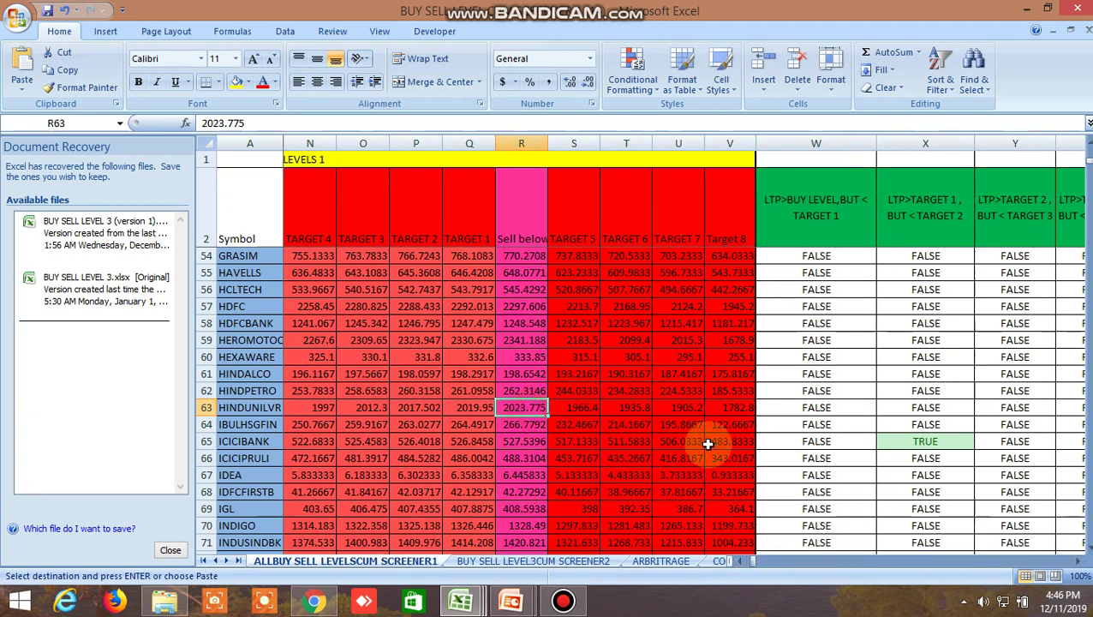
{"action": "left_click", "coordinate": [313, 602]}
Step: Replace JINDALSTEL in the Kite watchlist with HINDUNILVR on NSE
{"action": "scroll", "coordinate": [73, 166], "scroll_direction": "up", "scroll_amount": 5}
{"action": "scroll", "coordinate": [73, 155], "scroll_direction": "up", "scroll_amount": 5}
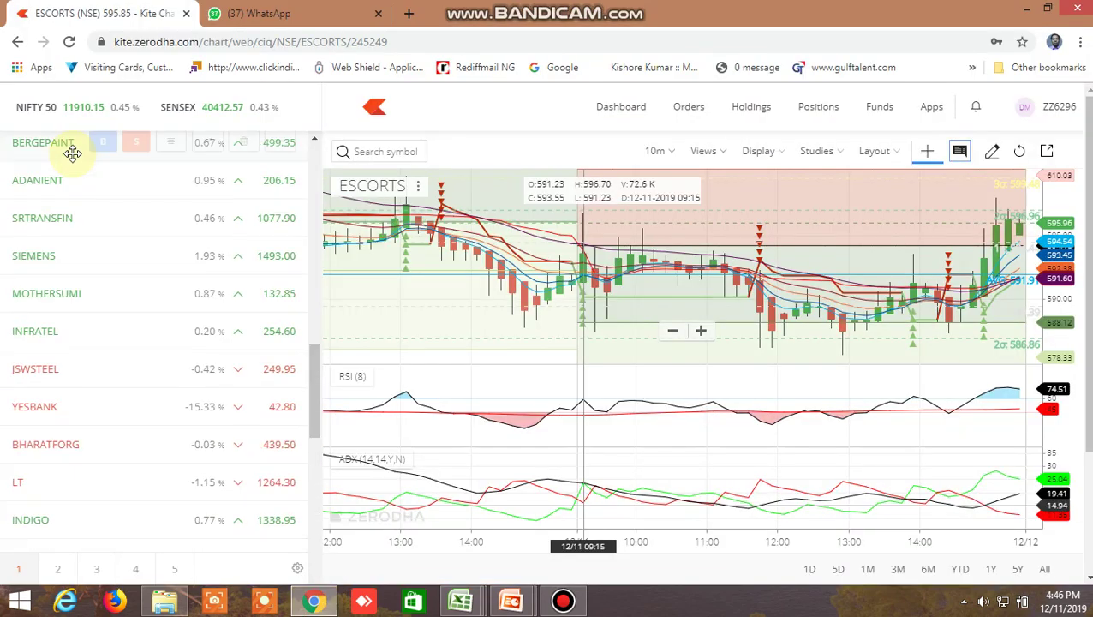
{"action": "scroll", "coordinate": [73, 150], "scroll_direction": "up", "scroll_amount": 5}
{"action": "scroll", "coordinate": [72, 152], "scroll_direction": "up", "scroll_amount": 5}
{"action": "scroll", "coordinate": [72, 152], "scroll_direction": "up", "scroll_amount": 1}
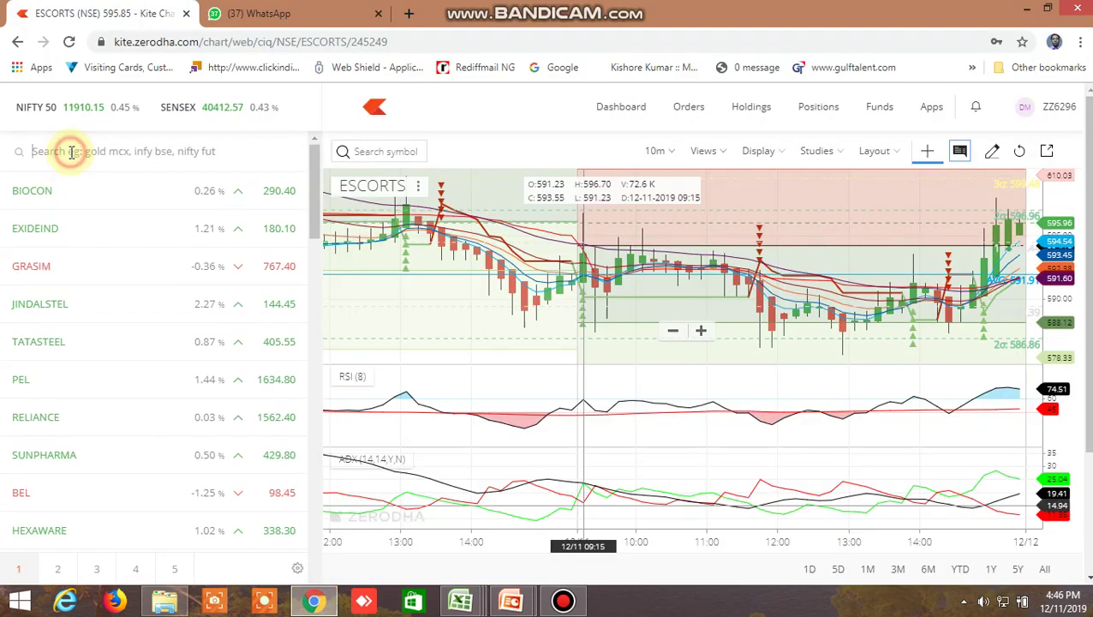
{"action": "mouse_move", "coordinate": [207, 303]}
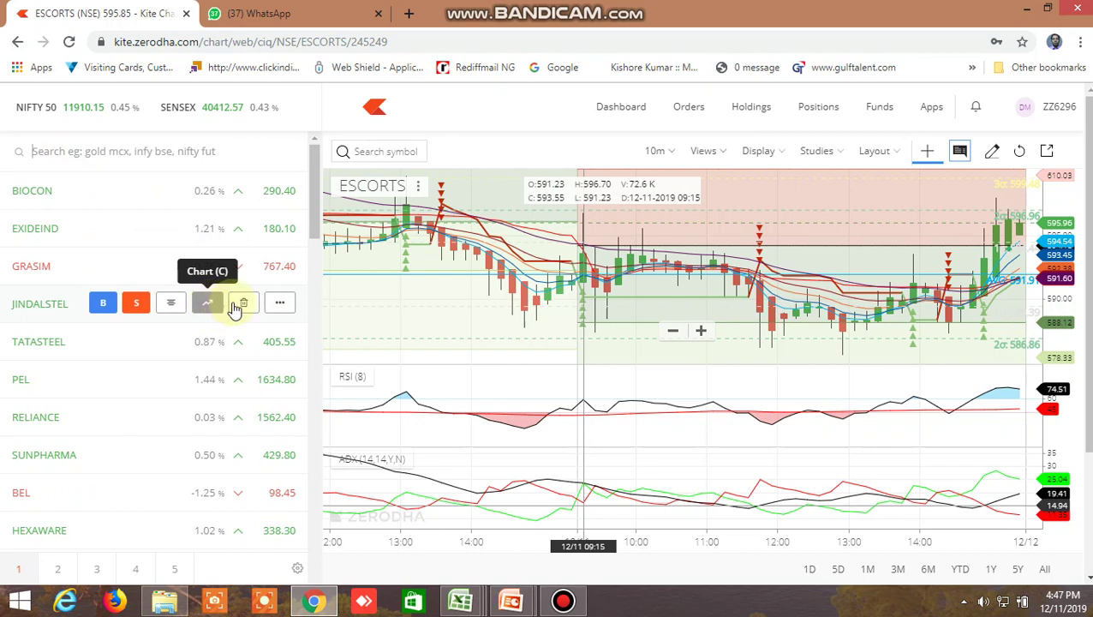
{"action": "left_click", "coordinate": [243, 302]}
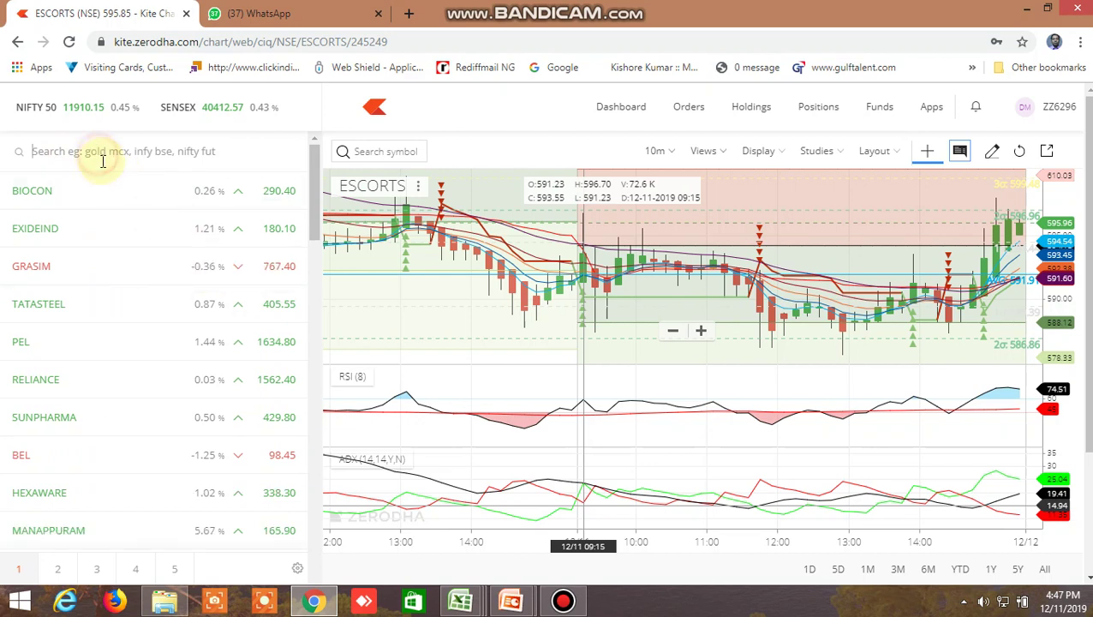
{"action": "type", "text": "hind"}
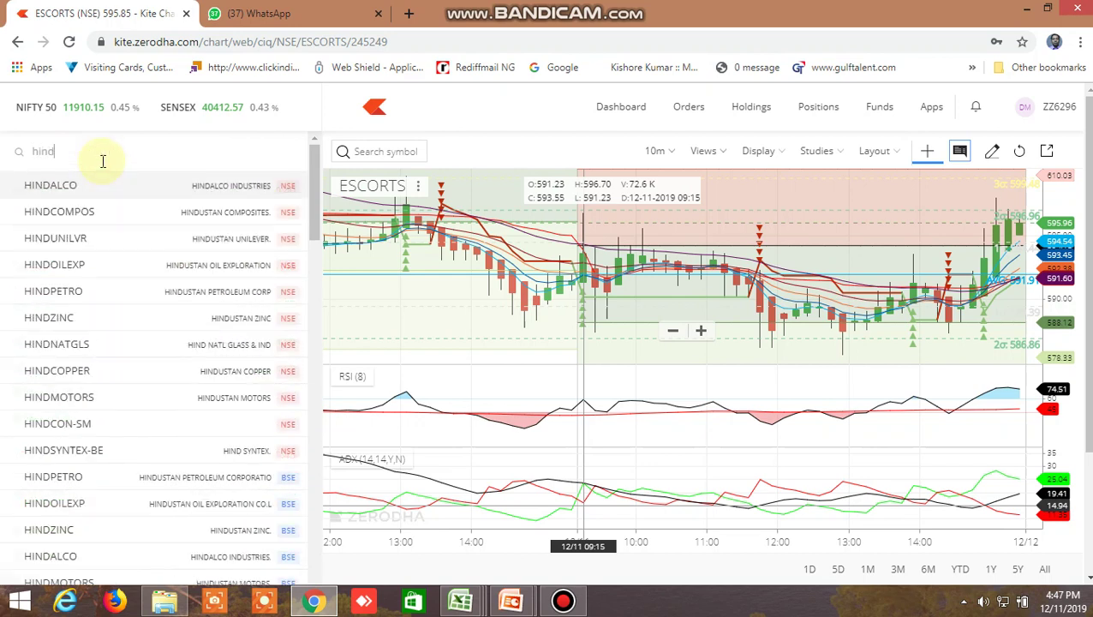
{"action": "type", "text": "un"}
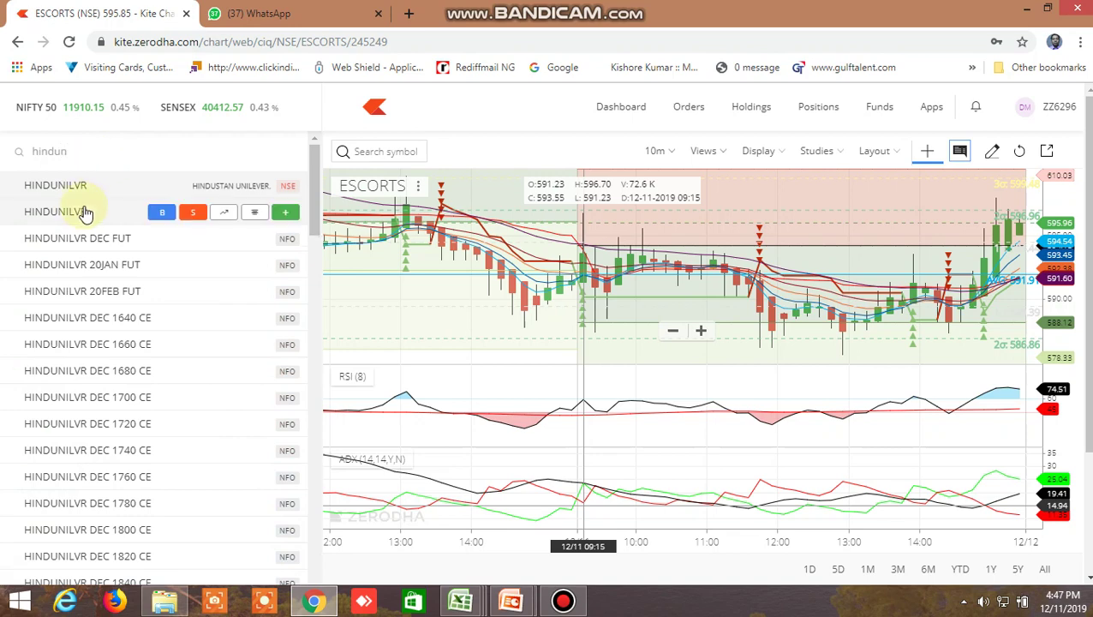
{"action": "left_click", "coordinate": [73, 185]}
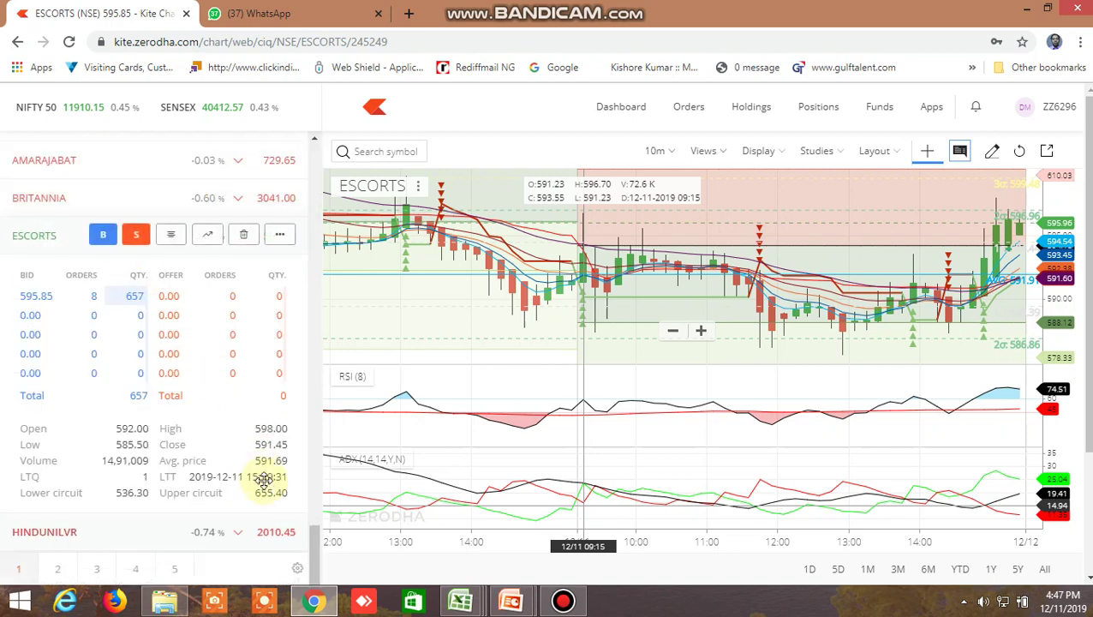
Step: View HINDUNILVR's market depth and price chart, then return to the screener workbook
{"action": "scroll", "coordinate": [223, 514], "scroll_direction": "down", "scroll_amount": 1}
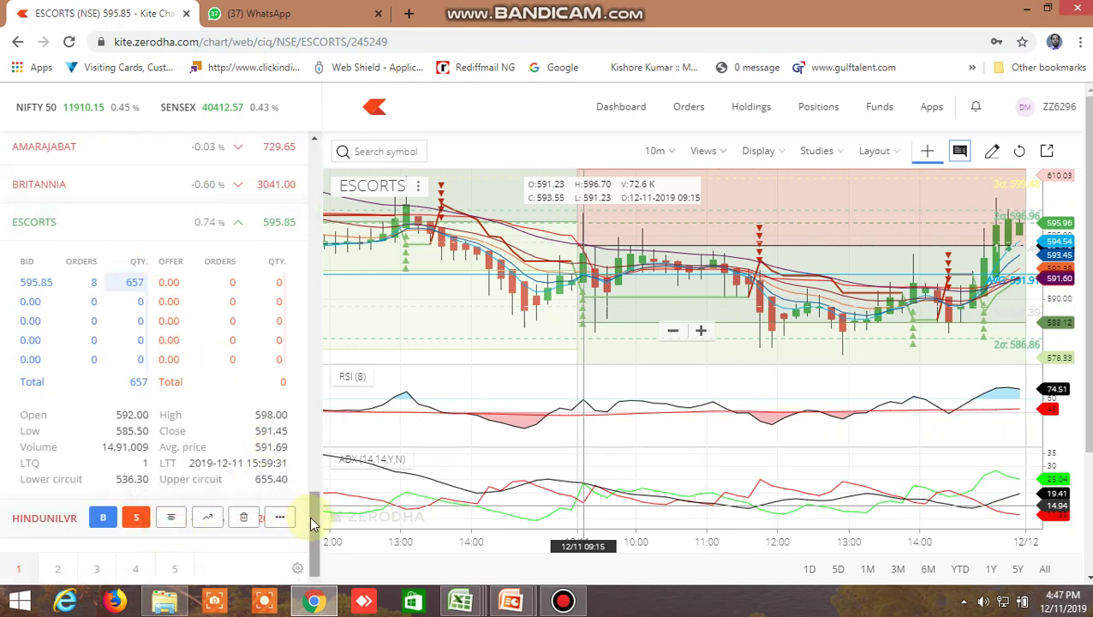
{"action": "left_click", "coordinate": [310, 517]}
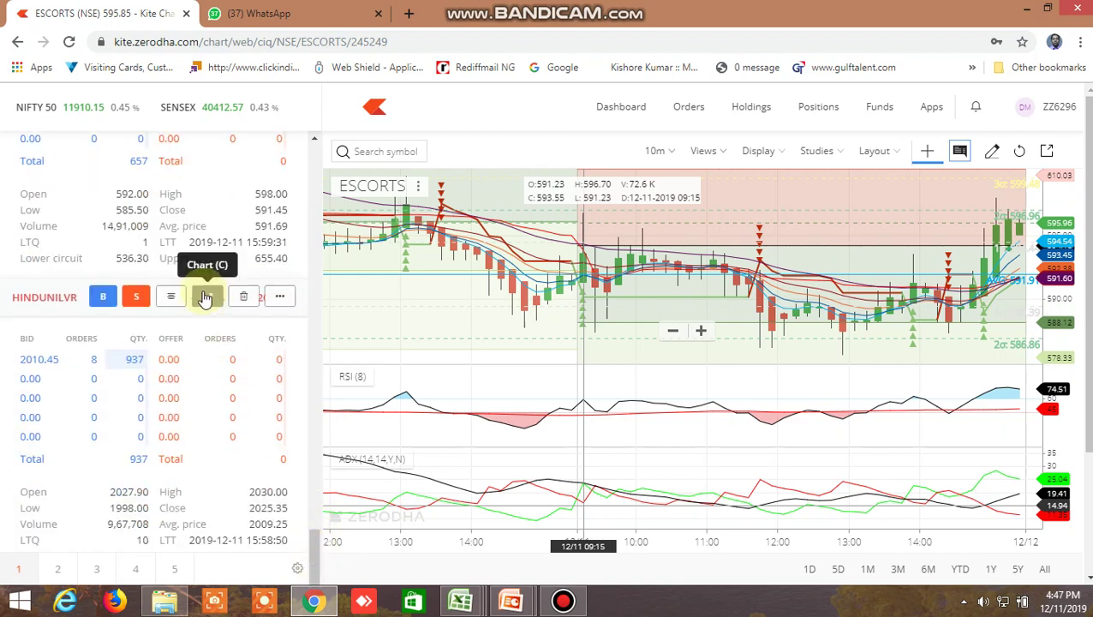
{"action": "left_click", "coordinate": [205, 296]}
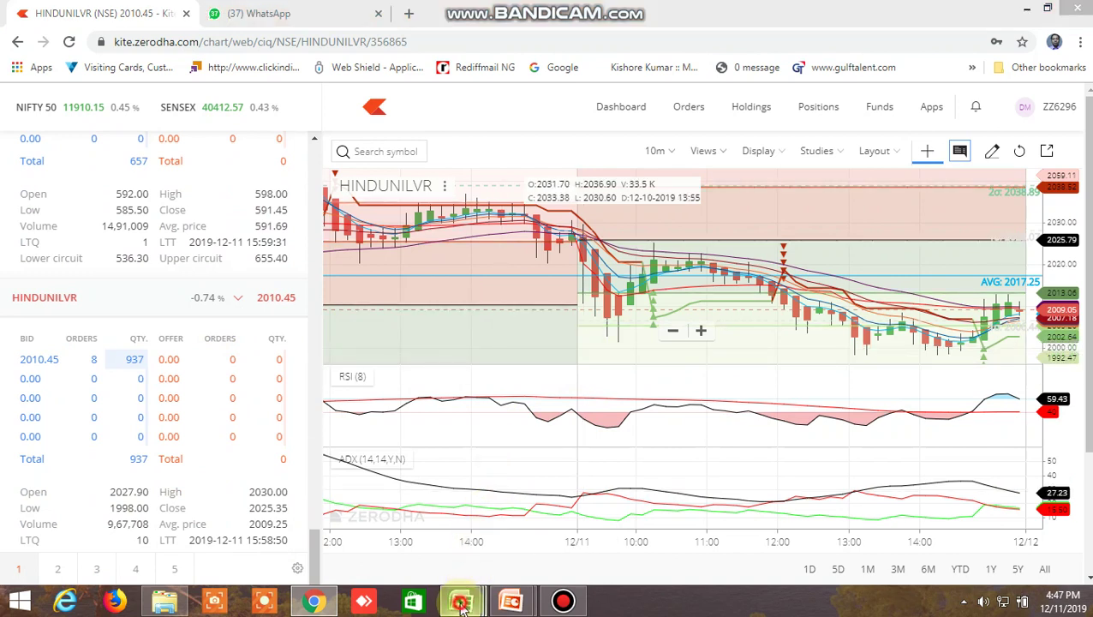
{"action": "mouse_move", "coordinate": [461, 602]}
{"action": "left_click", "coordinate": [576, 512]}
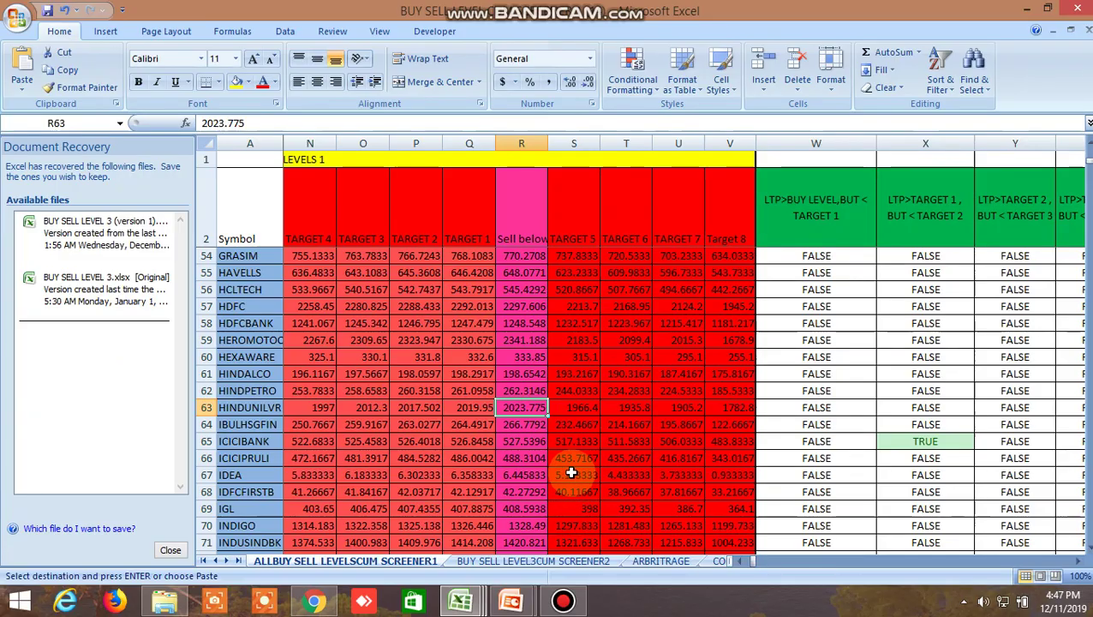